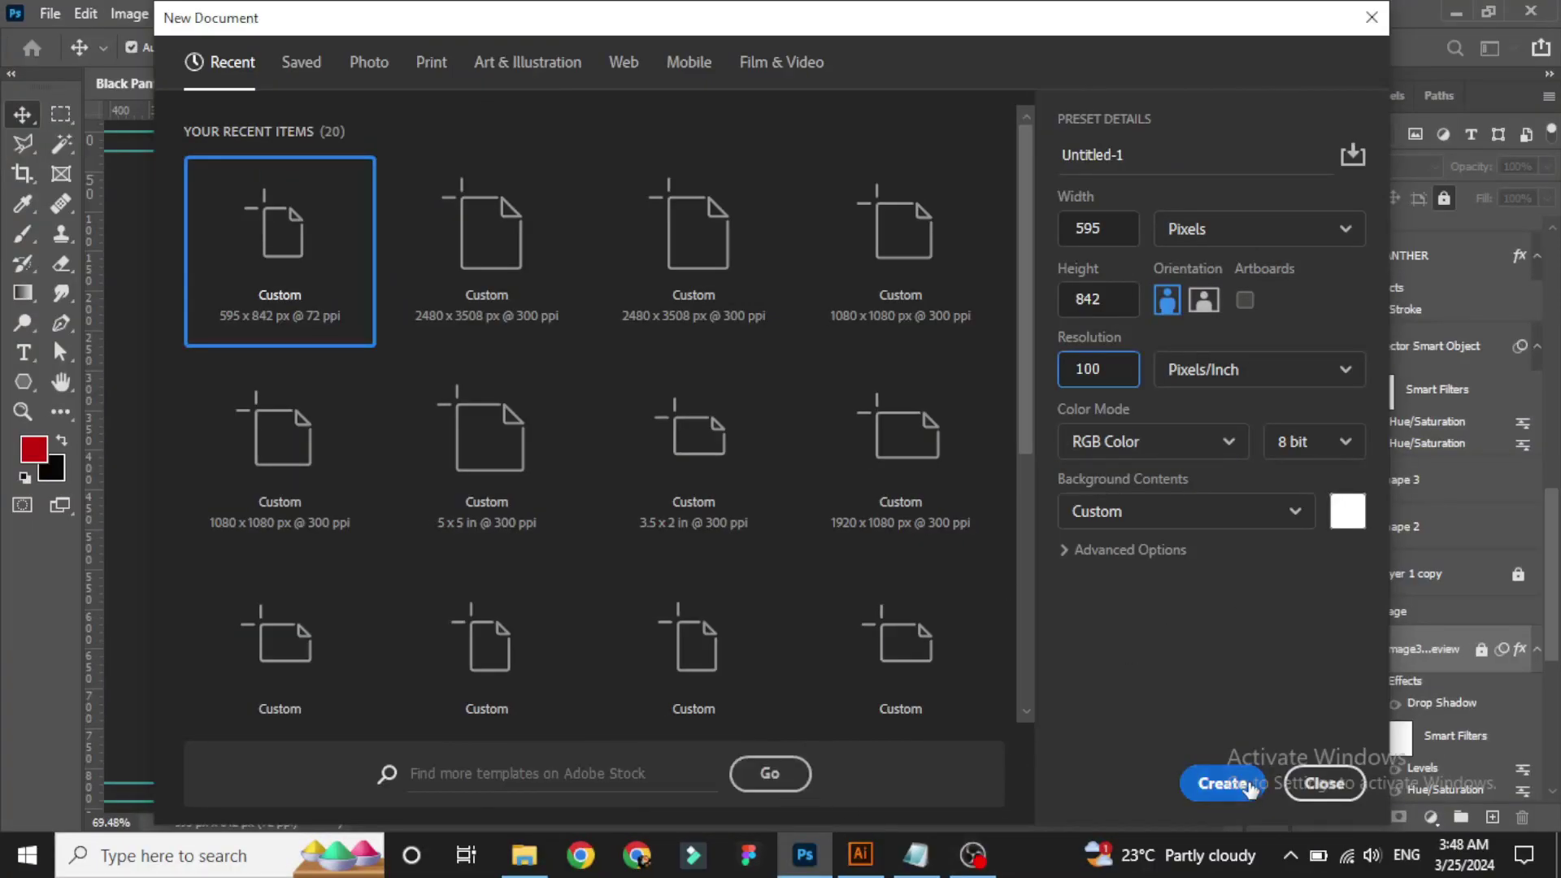
Create the 595 × 842 px document and add guides at each edge with inset margins.
left_click(1215, 783)
left_click_drag(401, 194, 438, 201)
left_click_drag(96, 236, 459, 231)
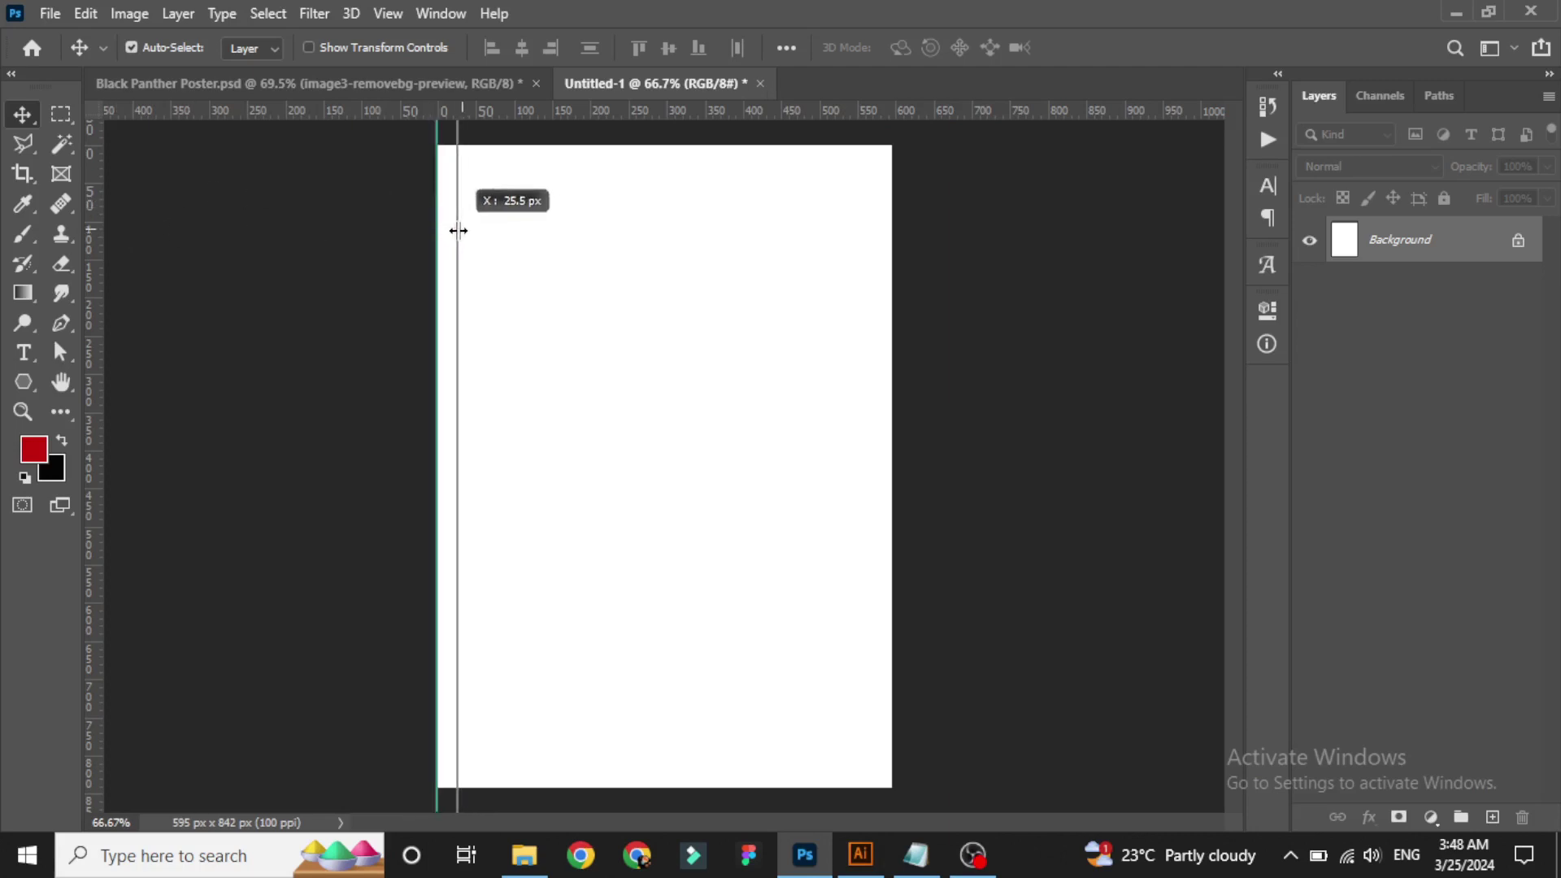
left_click_drag(662, 254, 892, 251)
left_click_drag(94, 255, 870, 264)
mouse_move(709, 110)
left_mouse_down()
mouse_move(693, 163)
mouse_move(772, 641)
mouse_move(770, 794)
mouse_move(700, 677)
mouse_move(693, 771)
left_mouse_up()
key("ctrl+0")
Place the bg.jpg grunge texture as an embedded background.
left_click(51, 15)
left_click(146, 463)
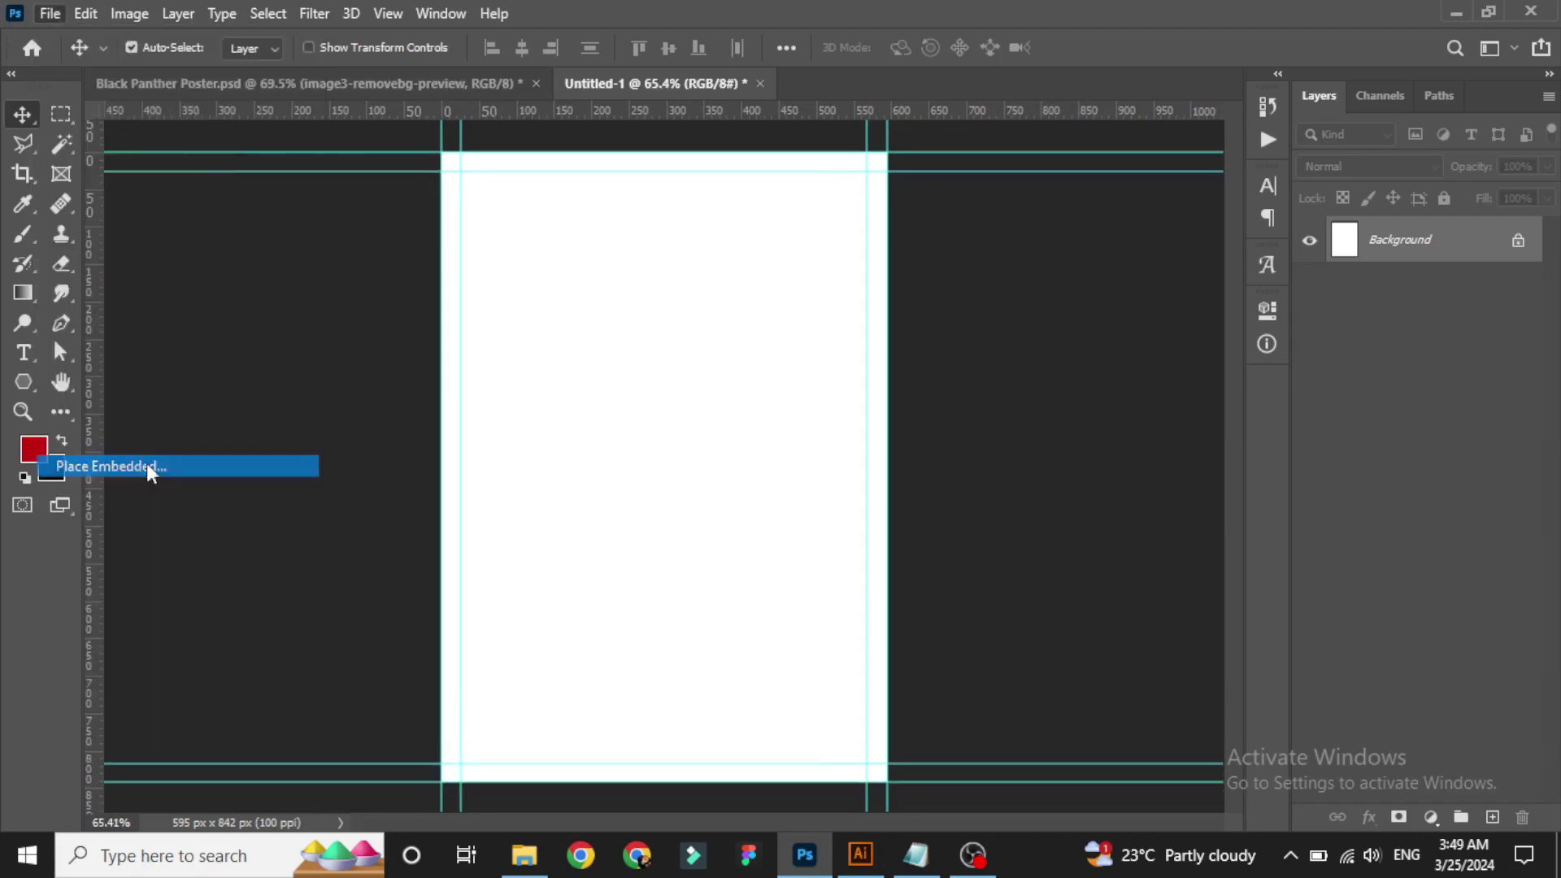
double_click(296, 189)
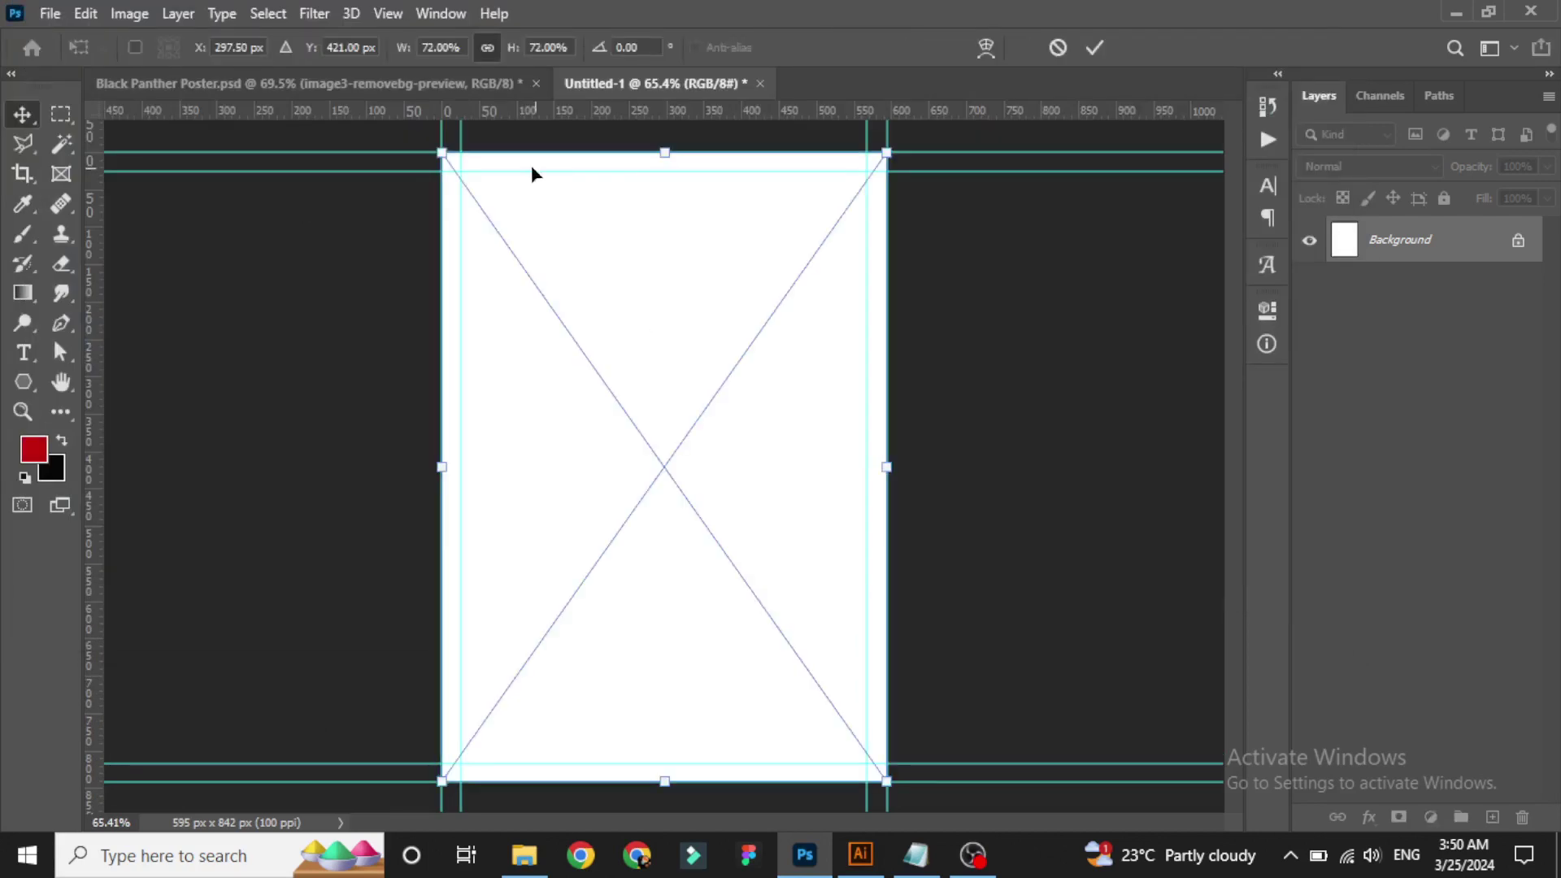
key("Return")
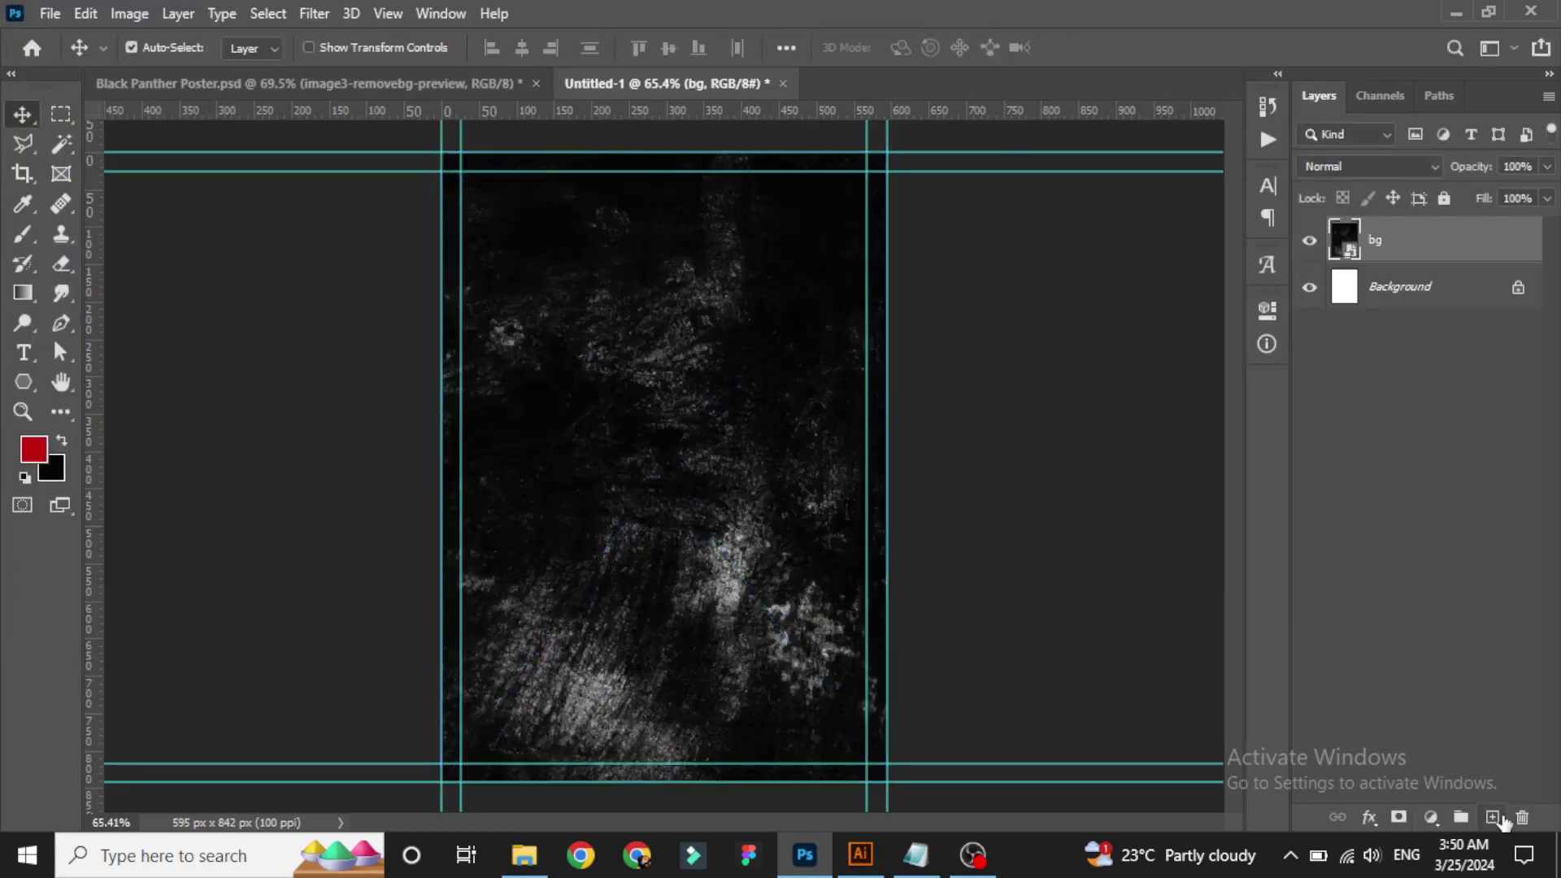
Add a new layer and draw a black-to-transparent gradient over the lower canvas.
left_click(1494, 817)
left_click(23, 293)
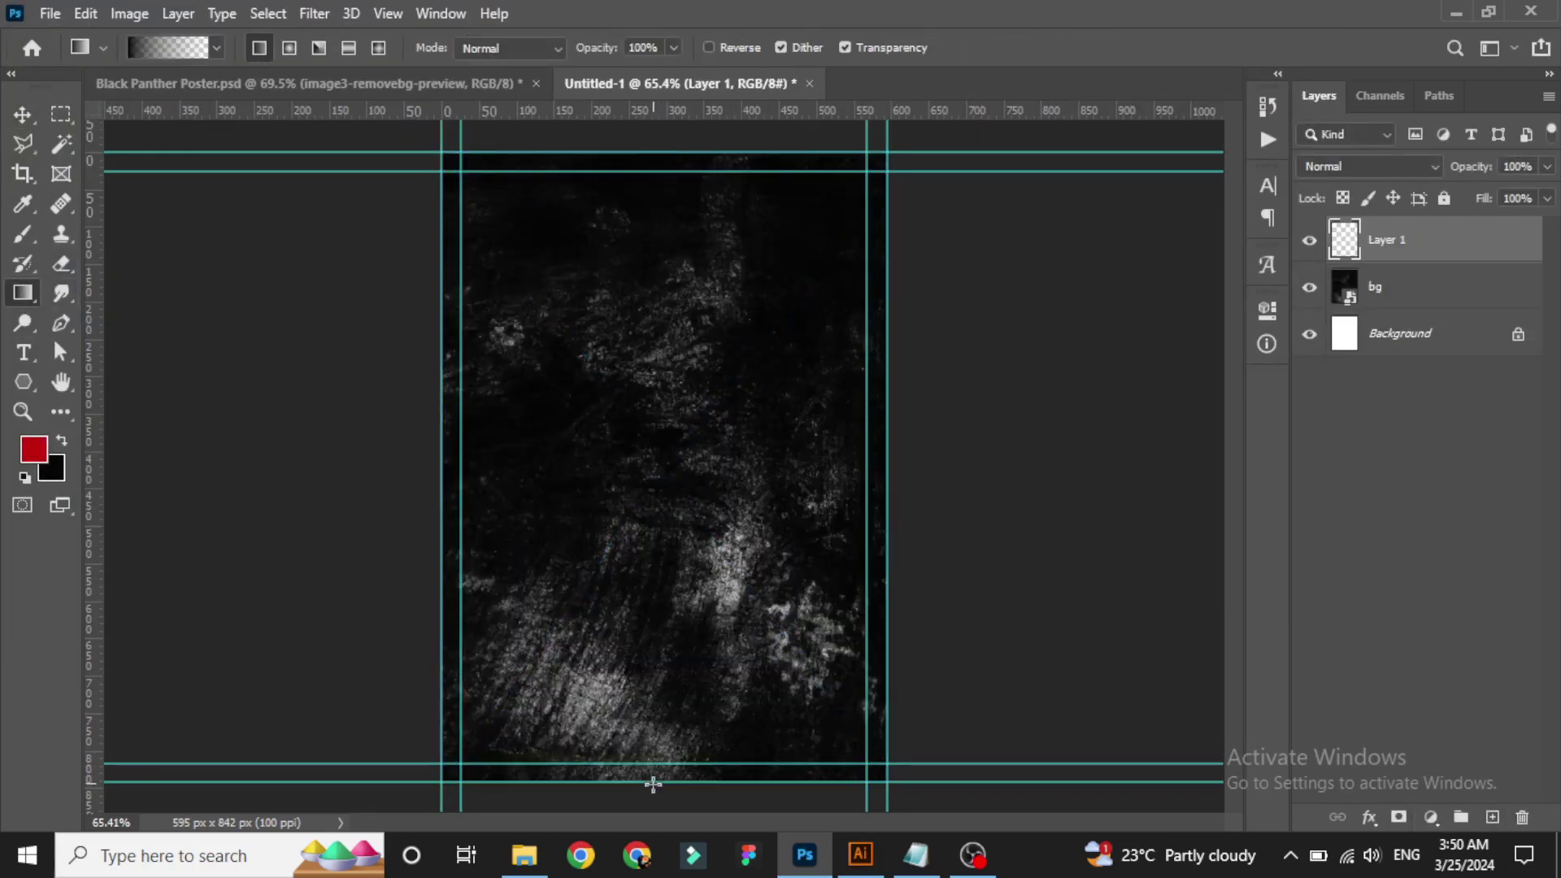
left_click_drag(712, 780, 712, 480)
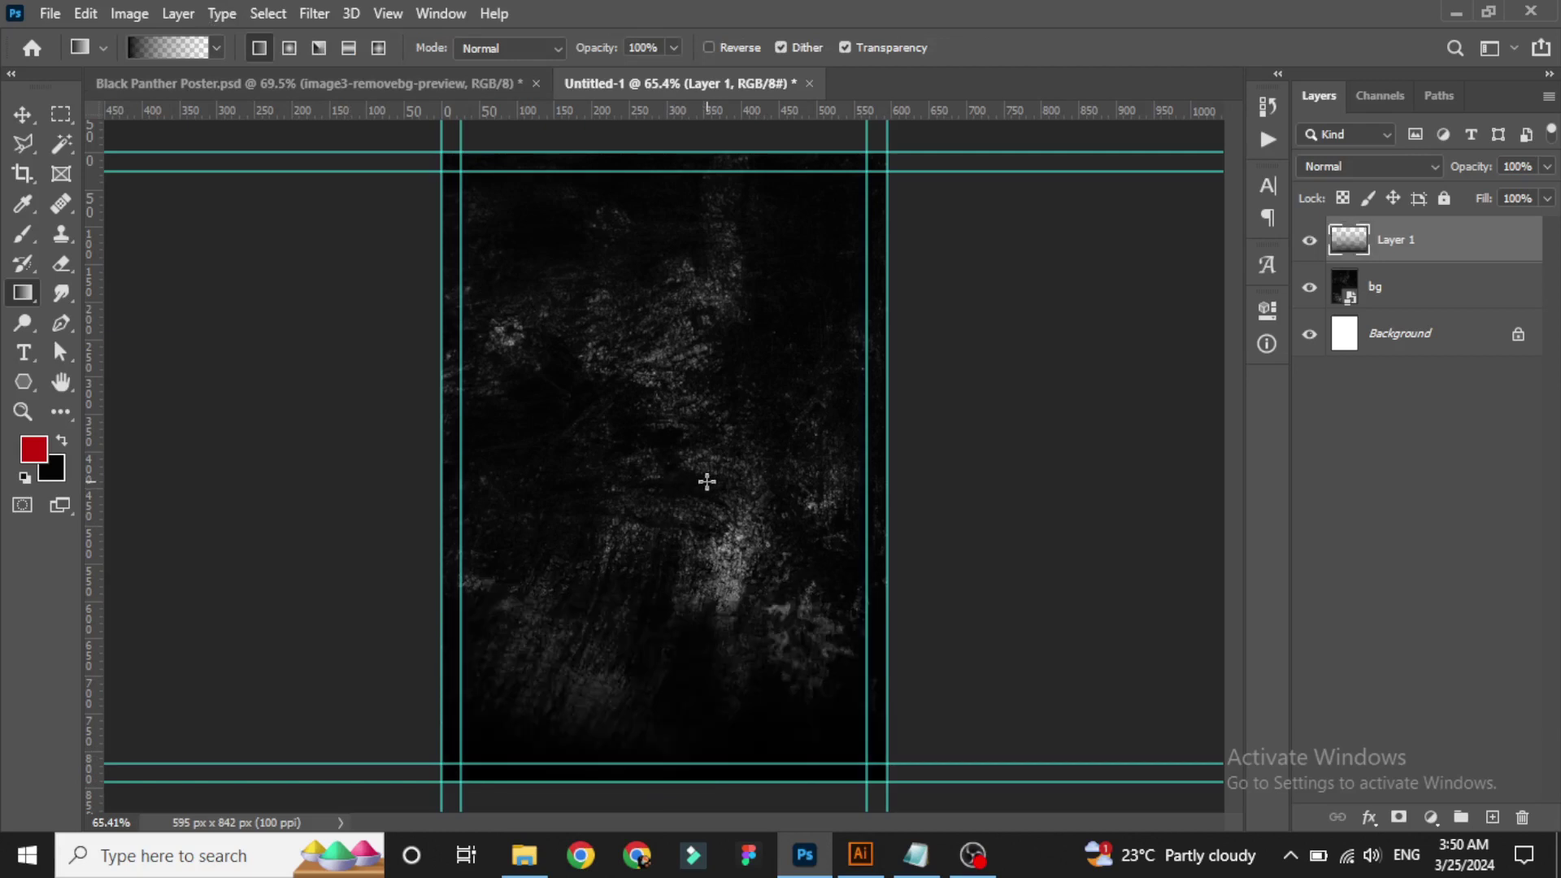
key("ctrl+z")
key("ctrl+shift+z")
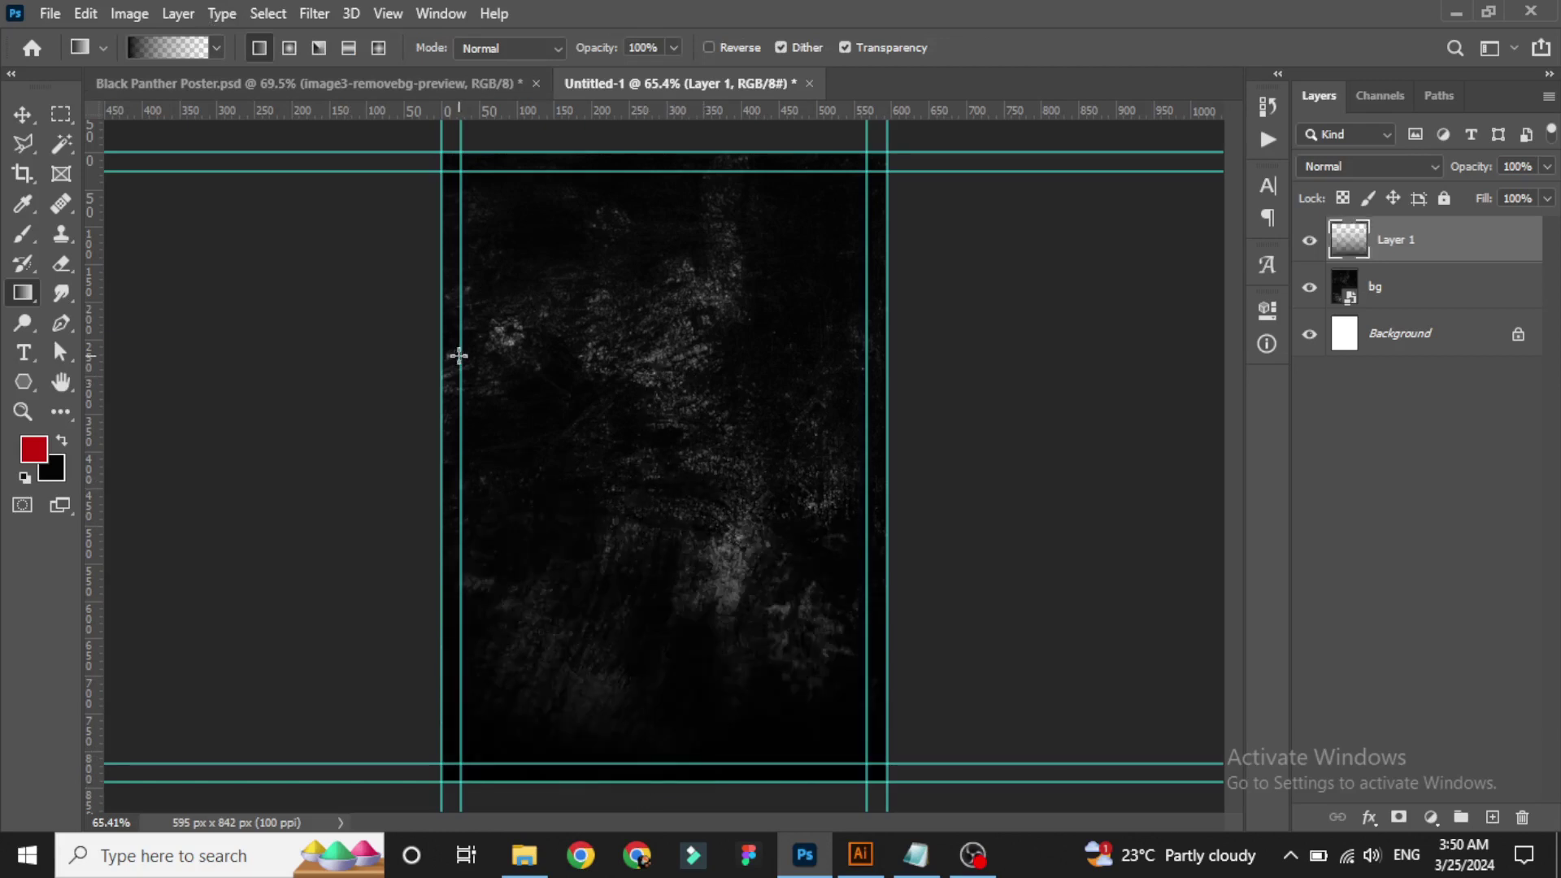
key("ctrl+z")
left_click_drag(706, 479, 661, 799)
key("ctrl+z")
Duplicate the dark gradient layer and delete the empty original Layer 1.
left_click(27, 120)
key("ctrl+j")
key("ctrl+z")
key("ctrl+j")
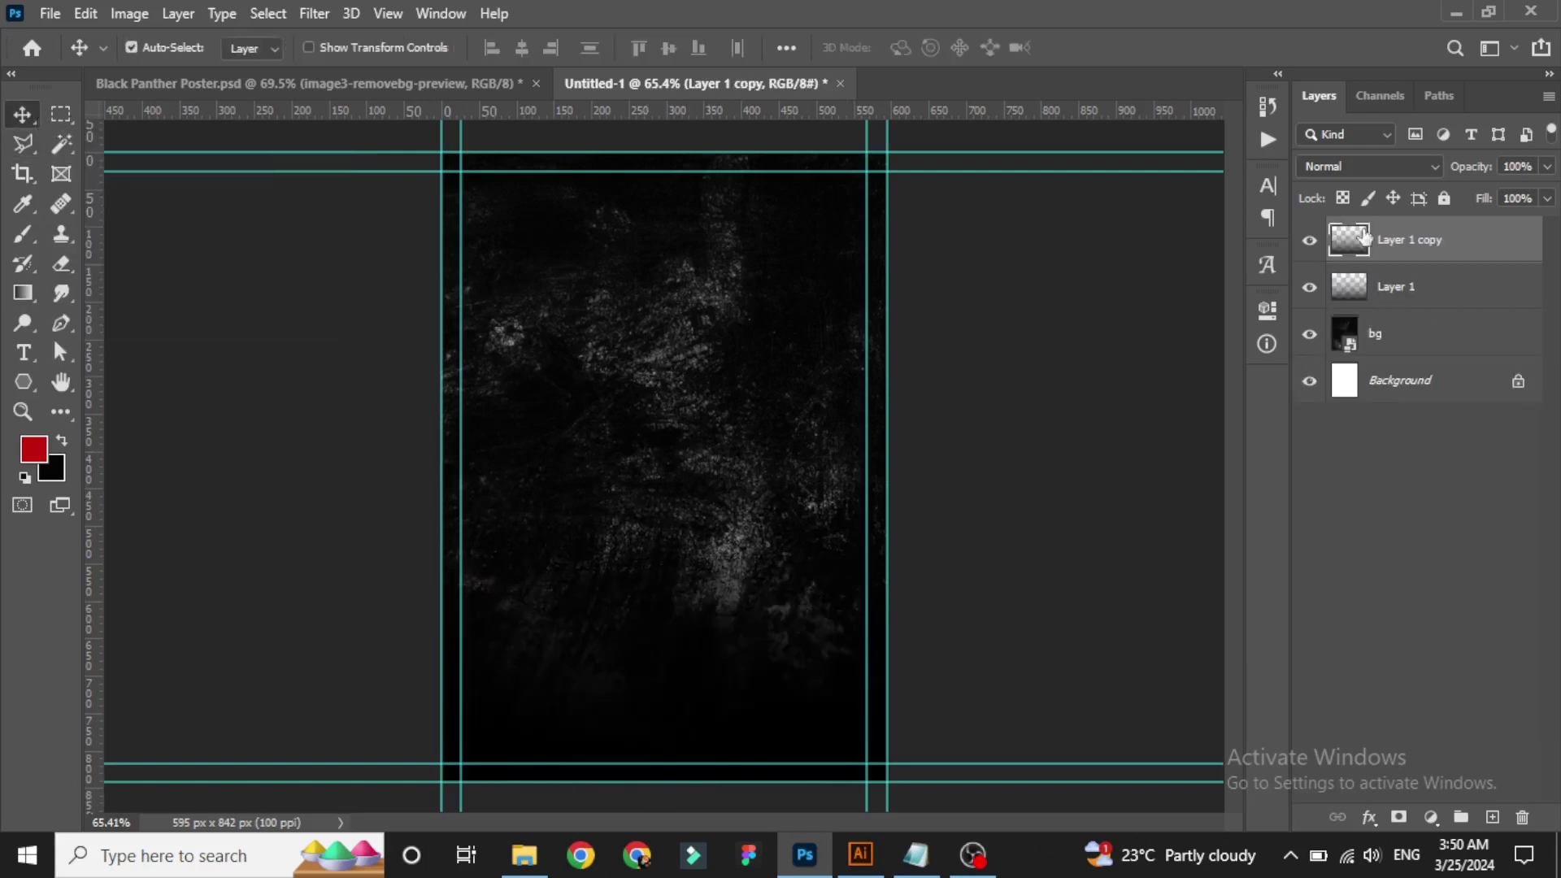
left_click(1427, 299)
key("Delete")
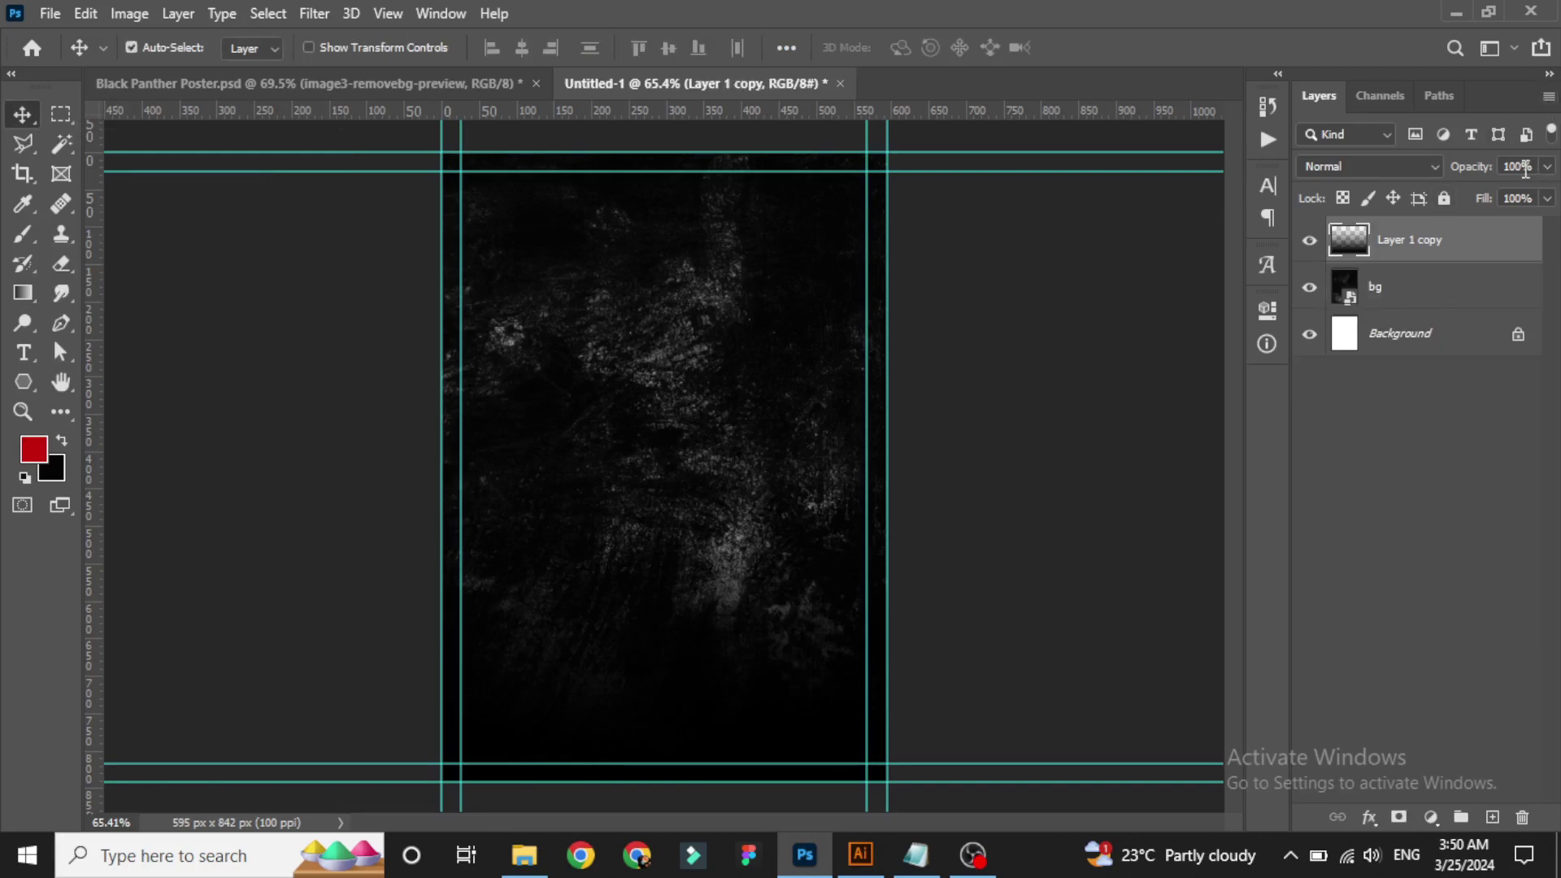
Set the gradient layer to 90% opacity and nudge it down with Free Transform.
key("BackSpace")
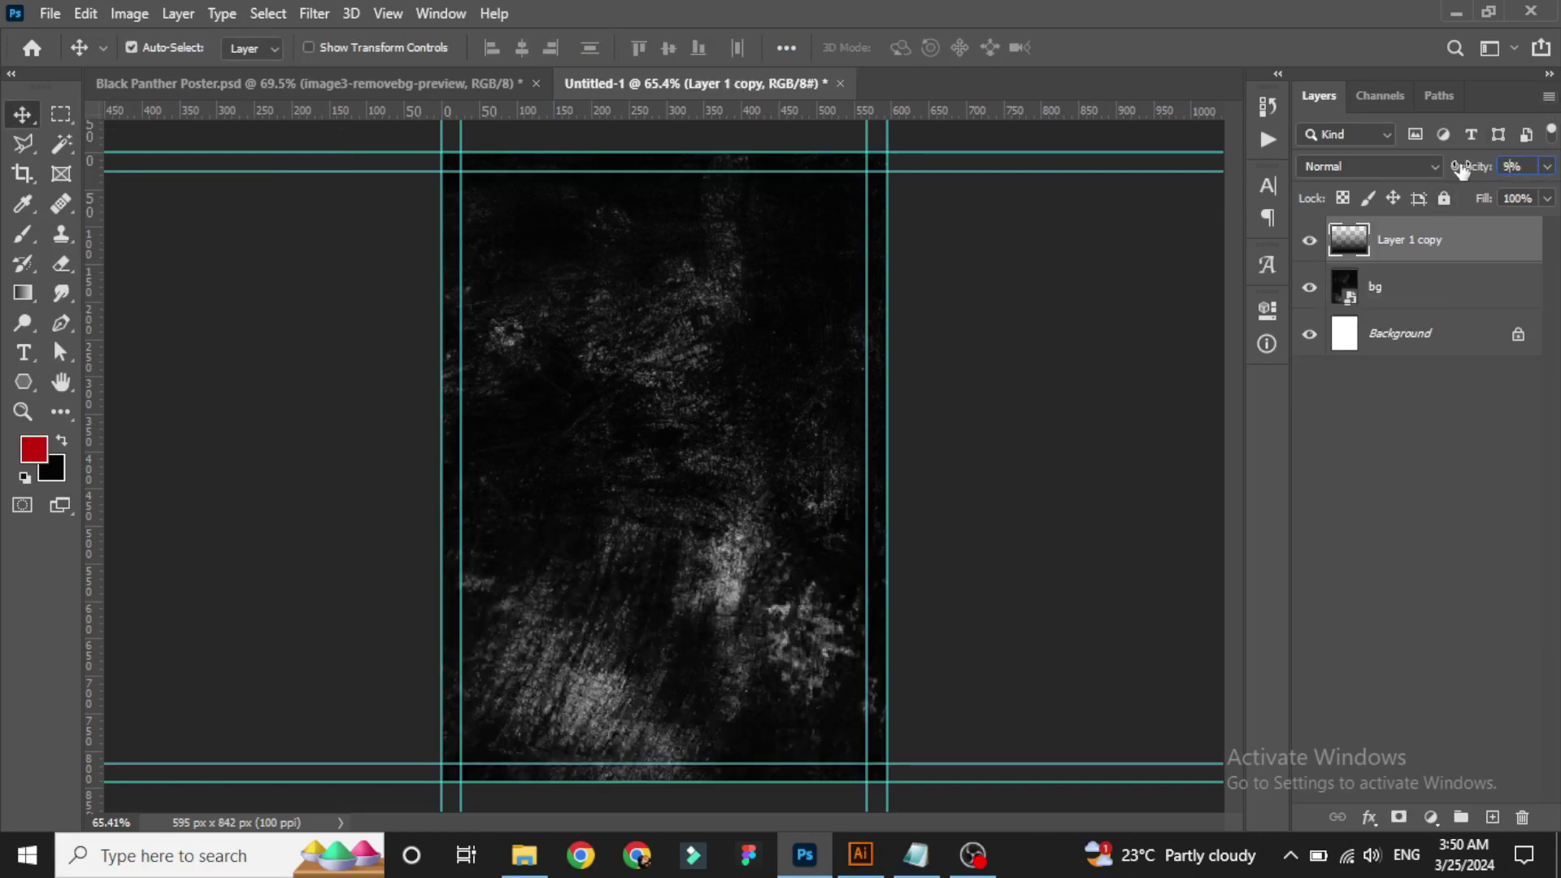
type("0")
left_click(1307, 249)
left_click(1306, 249)
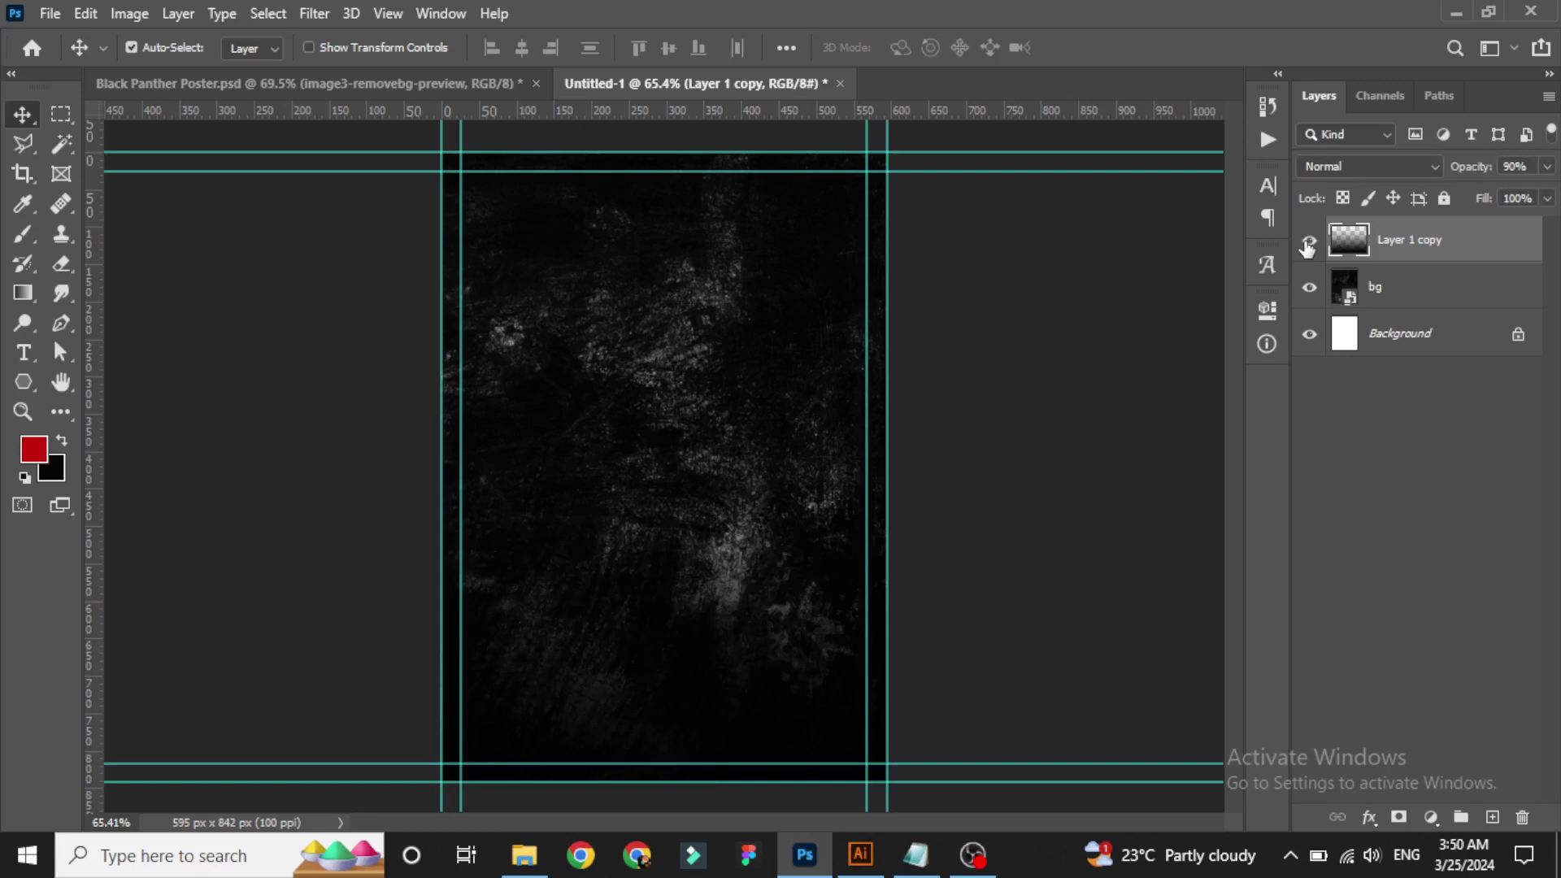
key("ctrl+t")
left_click_drag(735, 593, 734, 599)
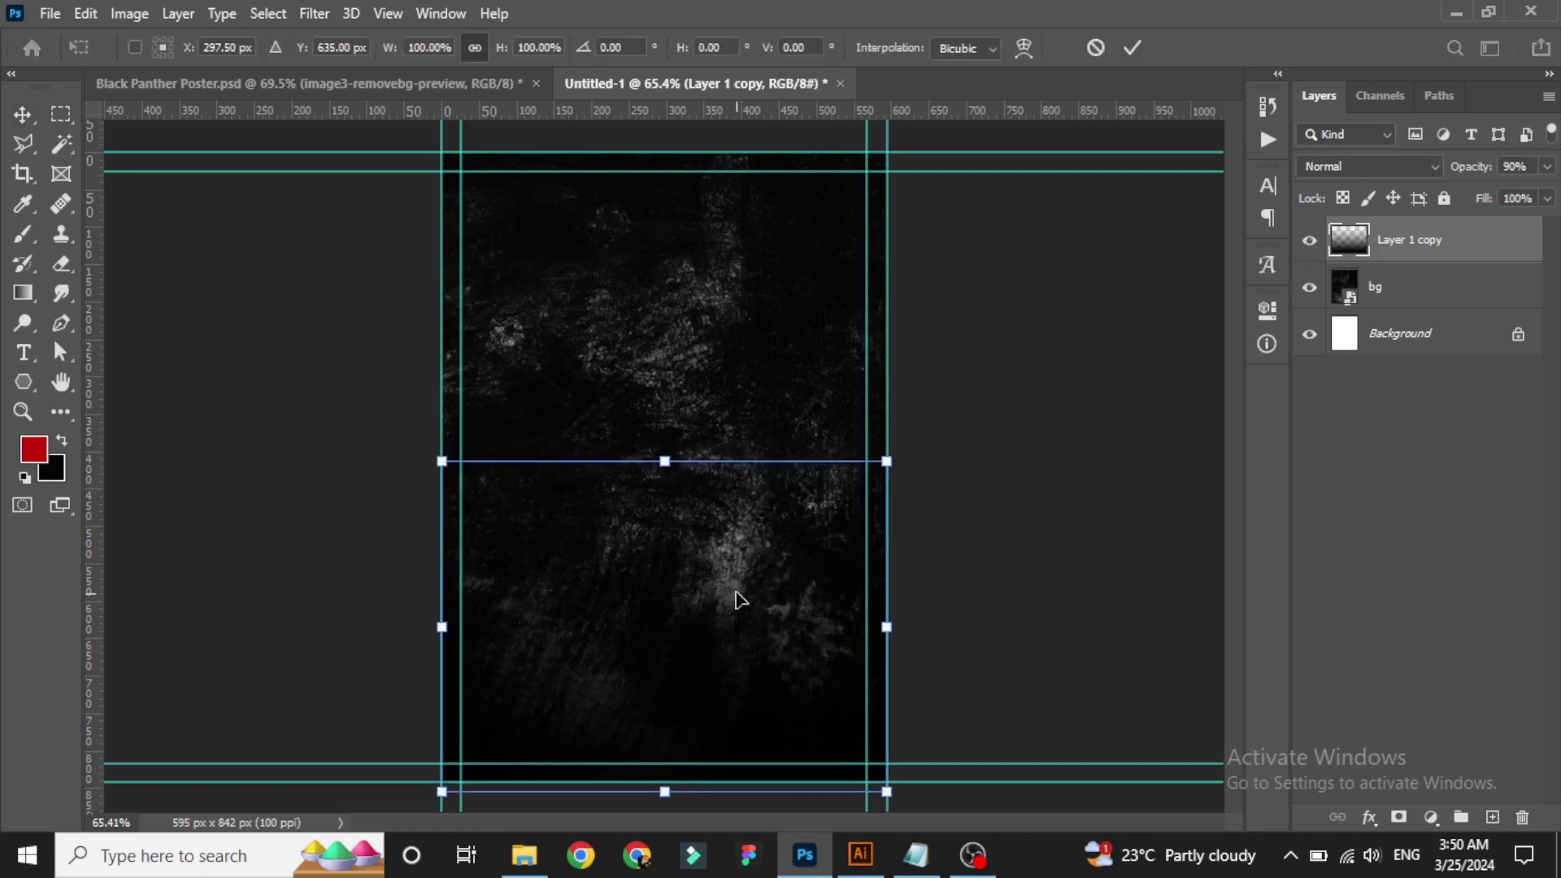
left_click(1138, 55)
left_click(50, 13)
left_click(120, 466)
Place and commit Character.png over the dark background.
left_click(1167, 613)
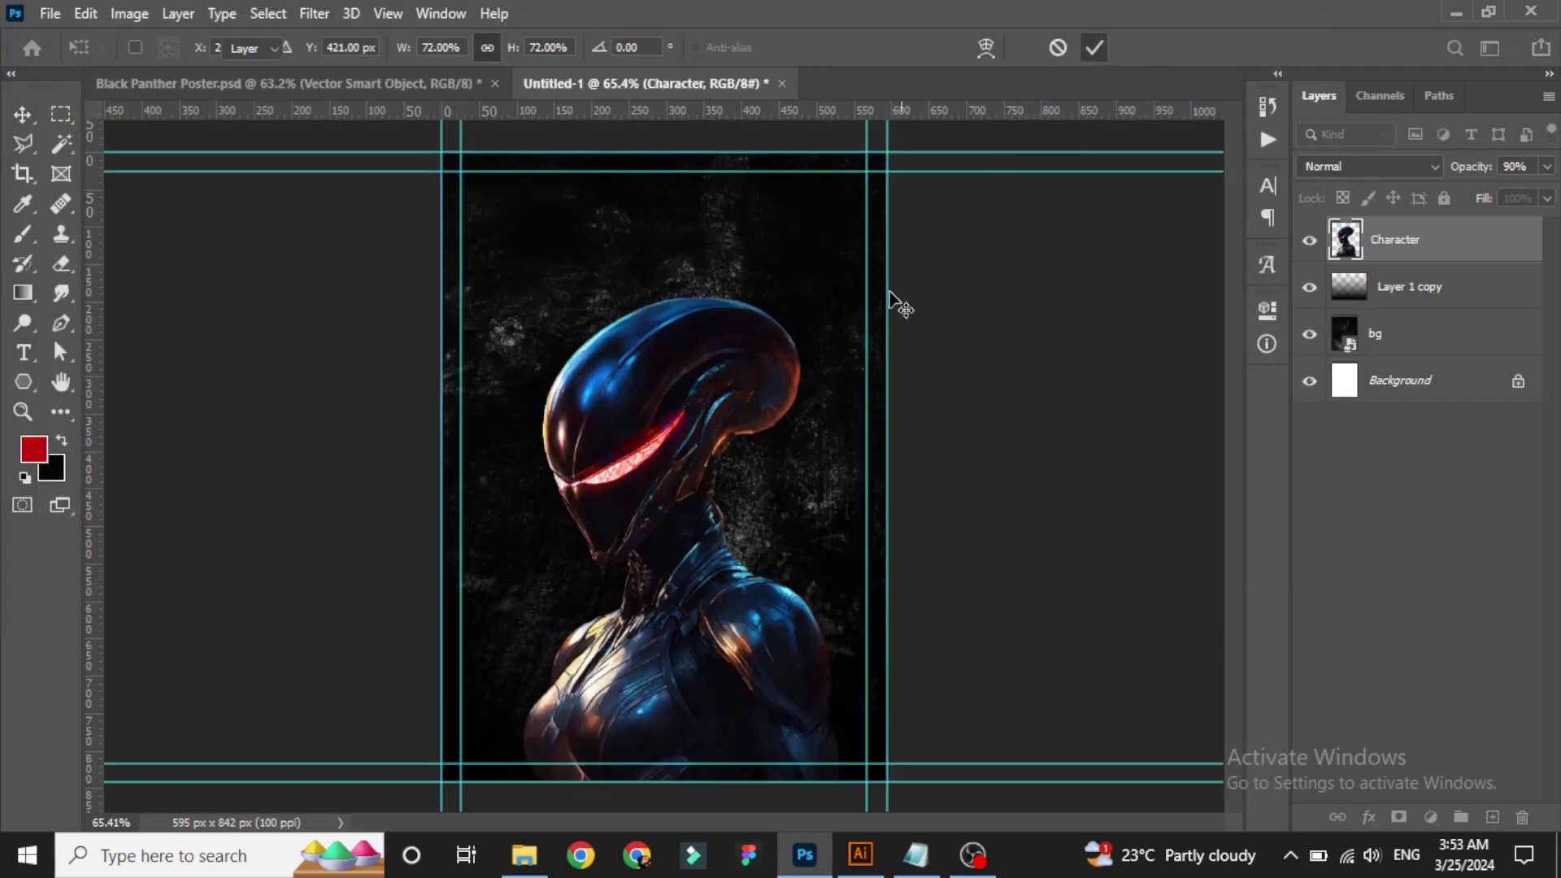
key("Return")
key("ctrl+0")
Place element.png above the character and check the Character and element layers.
left_click(50, 13)
left_click(148, 465)
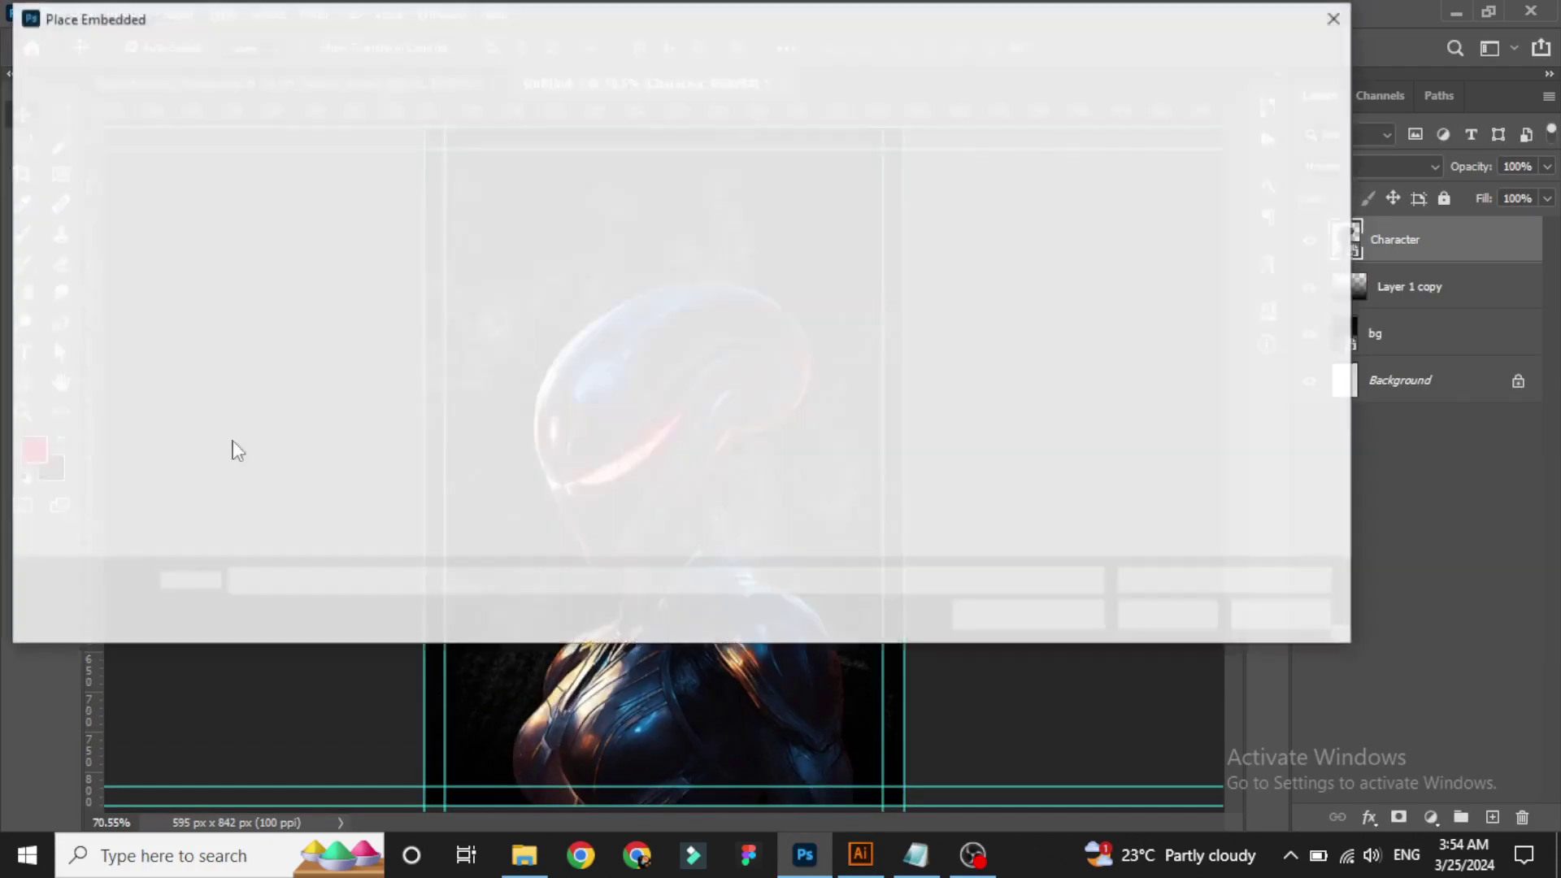
double_click(568, 215)
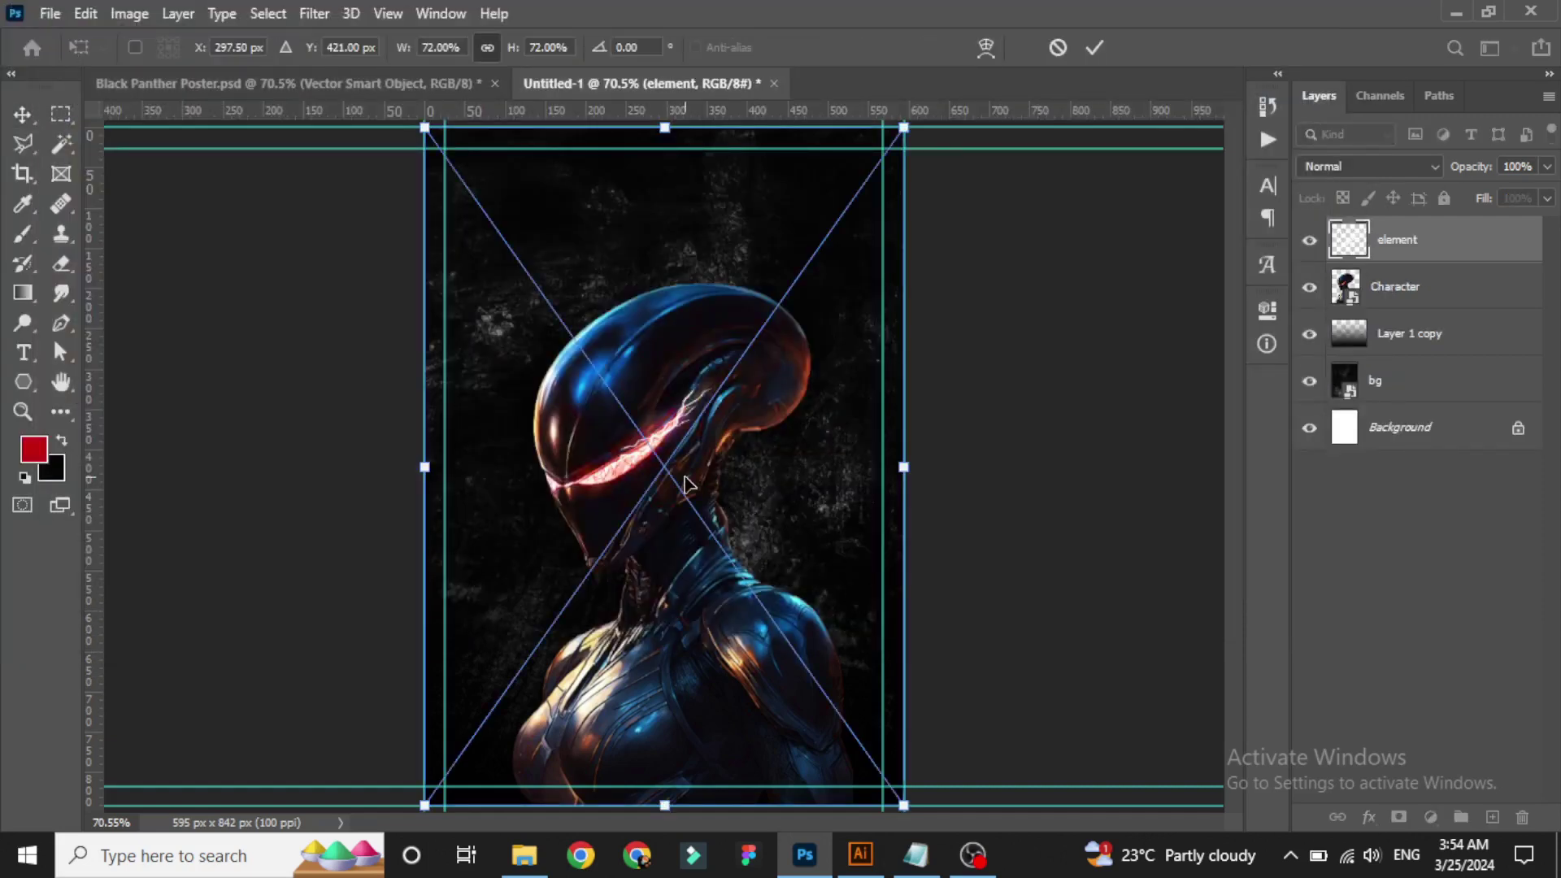
left_click(1094, 49)
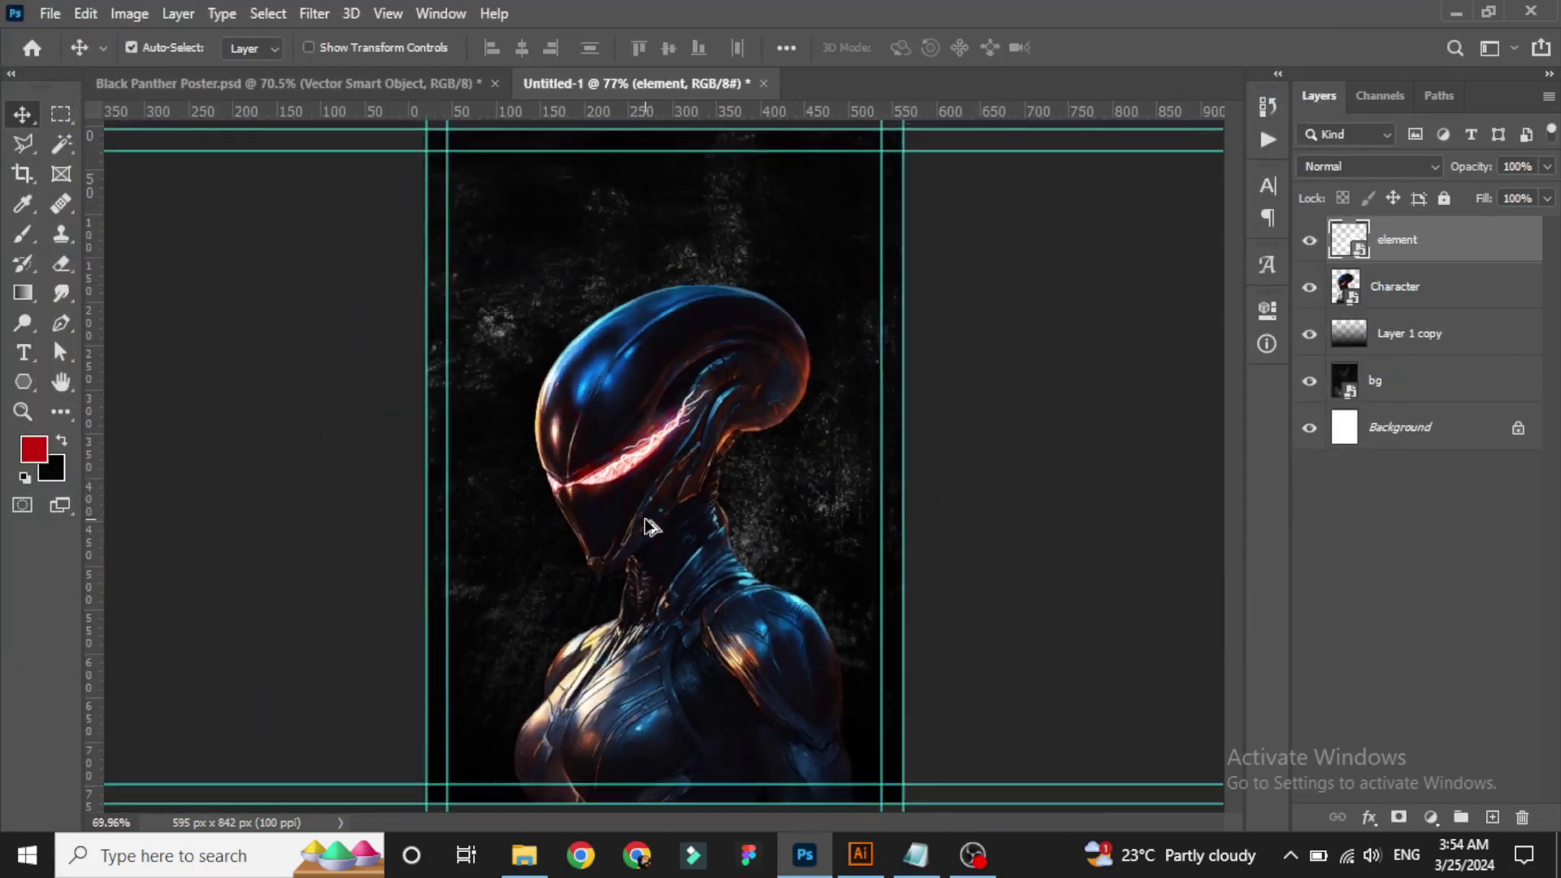
left_click(837, 397)
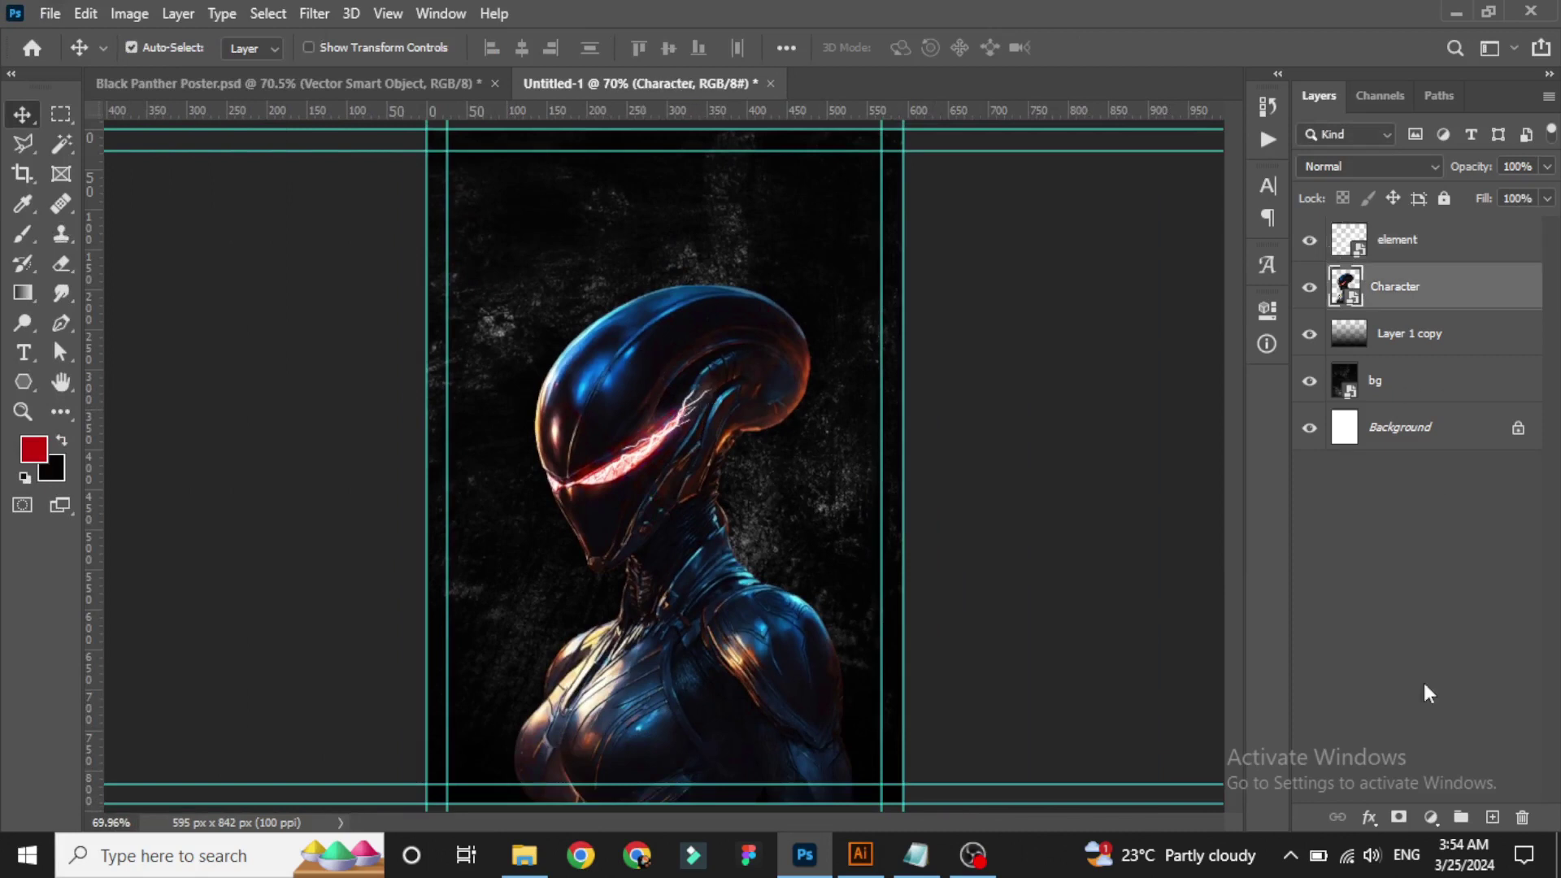
left_click(1456, 247)
Choose a soft round brush for painting.
left_click(50, 13)
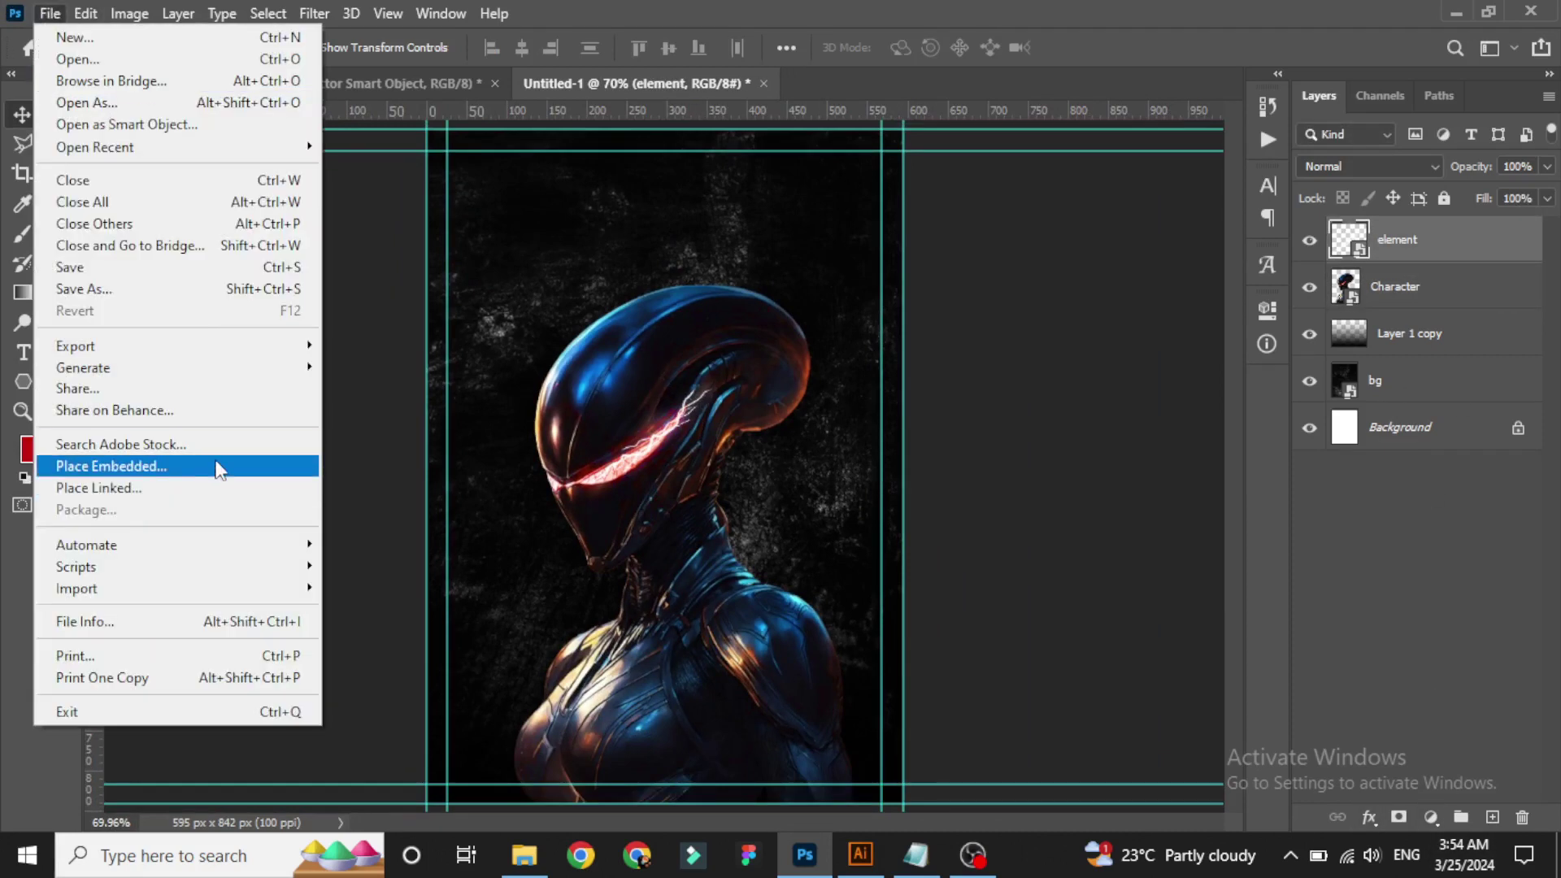
left_click(59, 10)
left_click(23, 235)
left_click(166, 48)
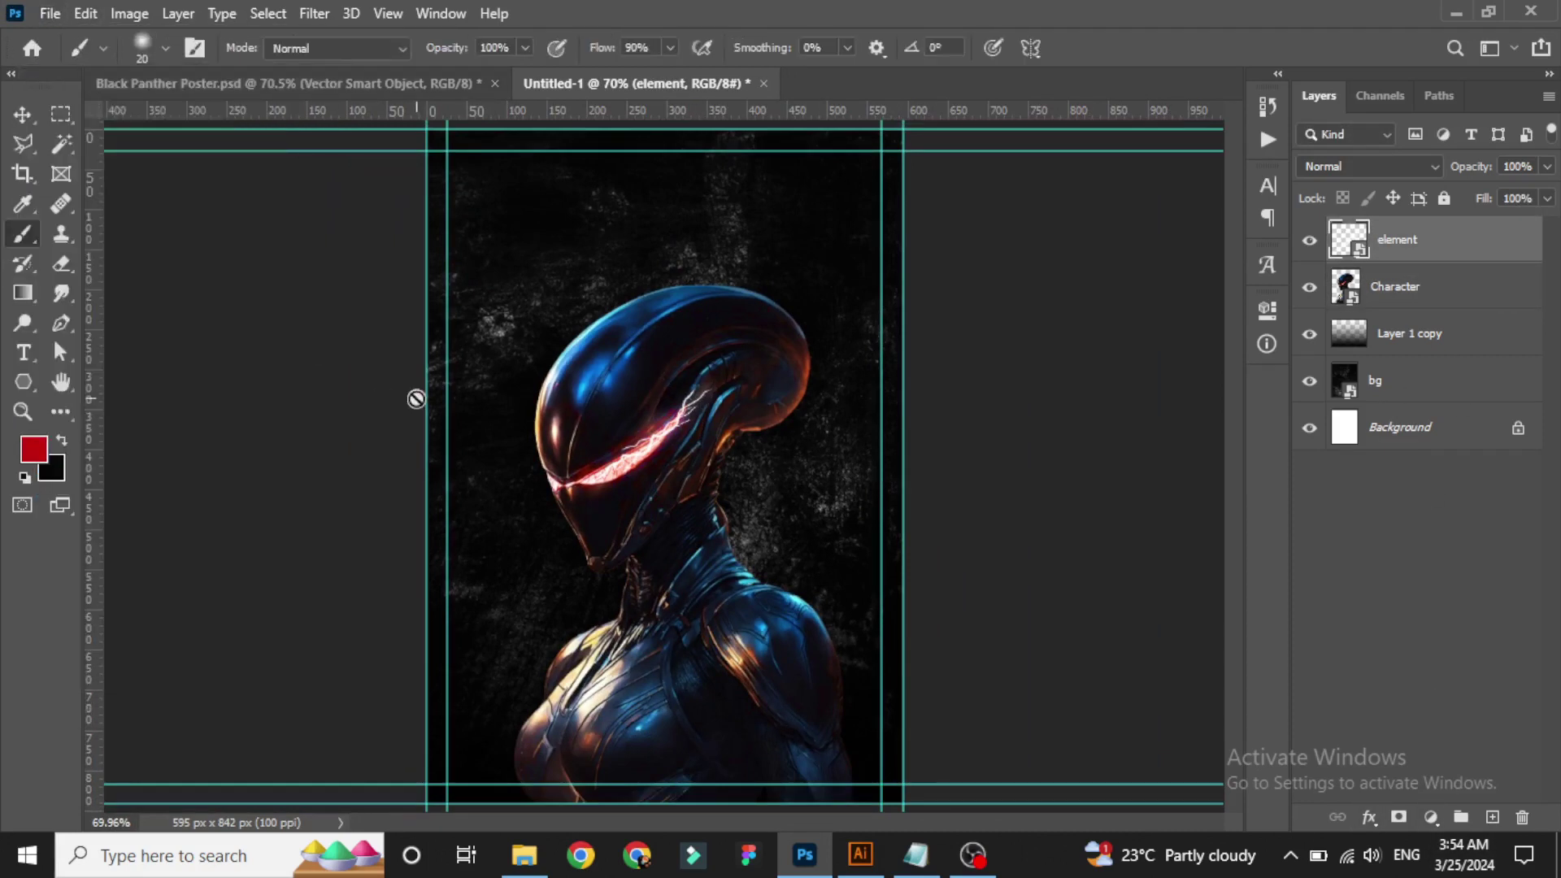
Paint a trial 500 px red stroke below the character, then delete that layer.
left_click(1492, 818)
key("bracketright")
key("bracketright")
key("bracketright")
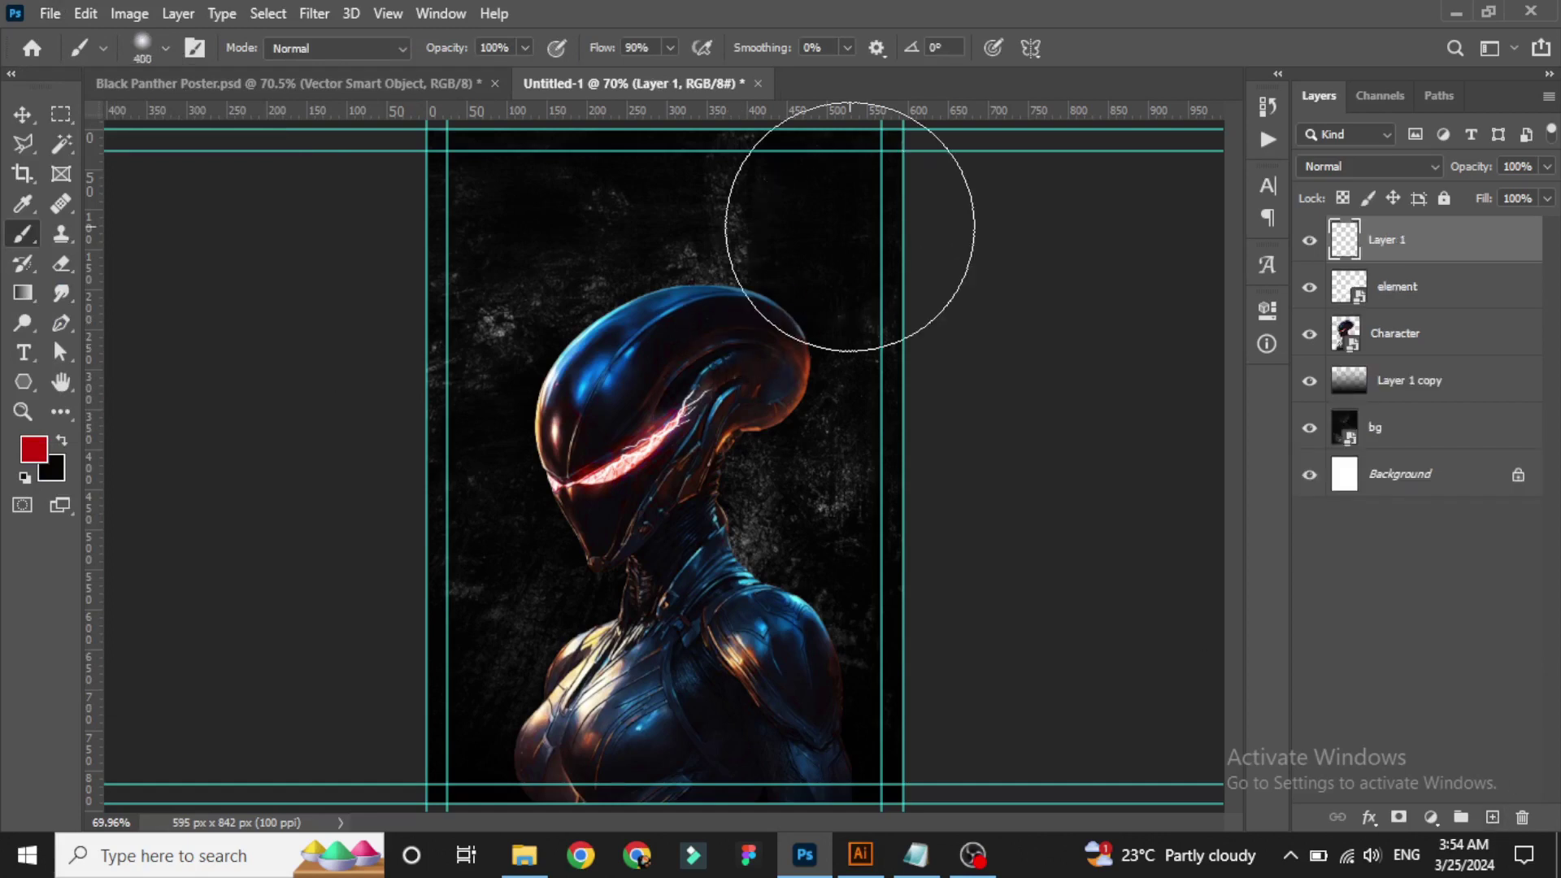
mouse_move(895, 167)
left_mouse_down()
mouse_move(945, 452)
mouse_move(995, 541)
left_mouse_up()
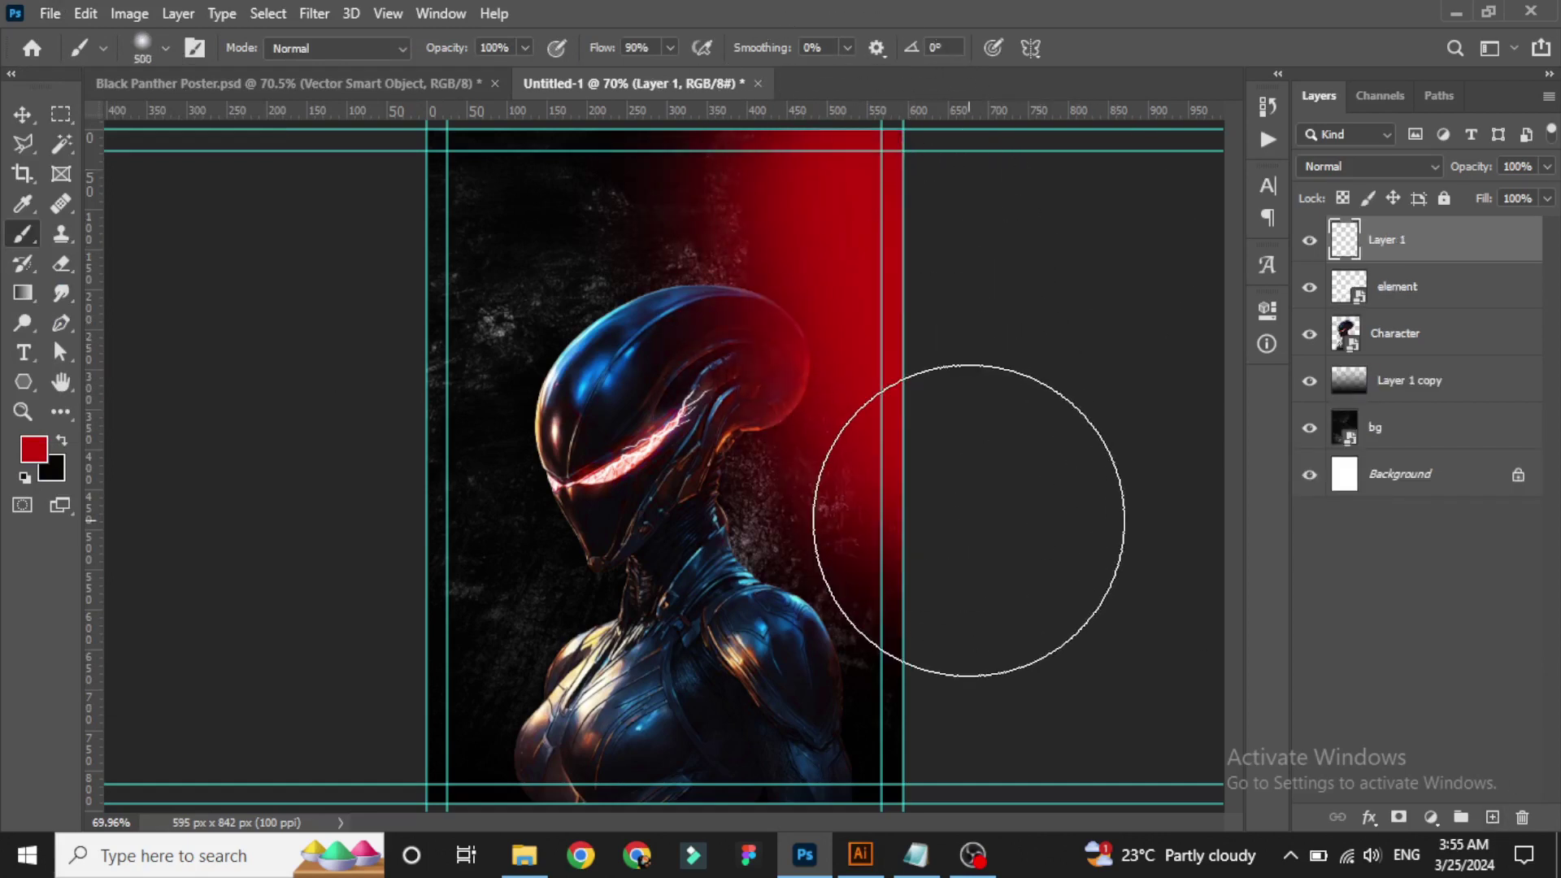
left_click(35, 116)
key("ctrl+bracketleft")
key("ctrl+bracketleft")
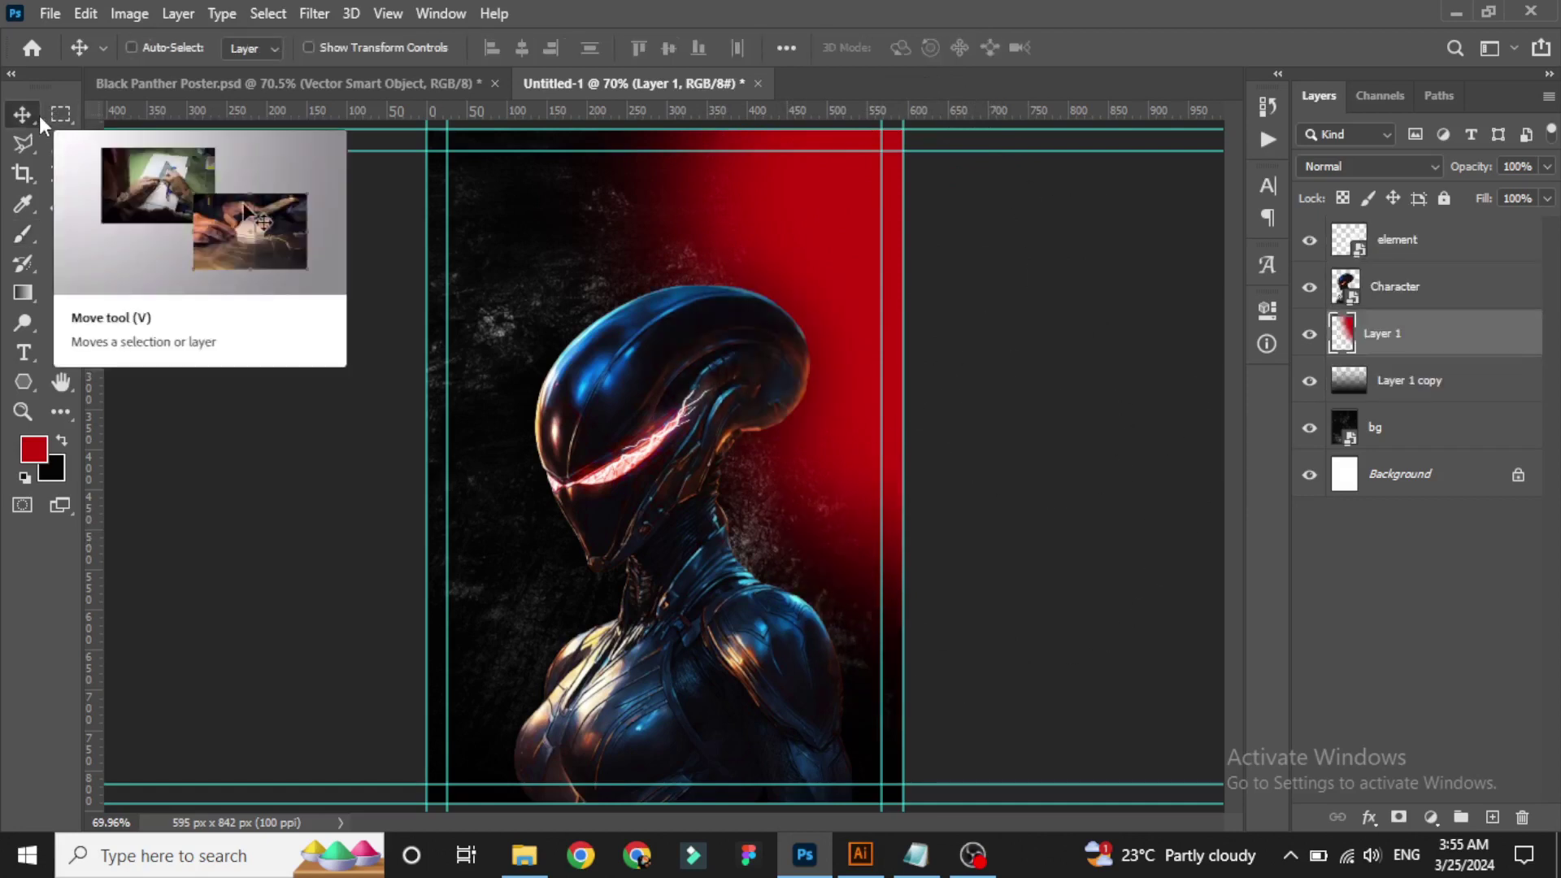
left_click(131, 47)
key("ctrl+minus")
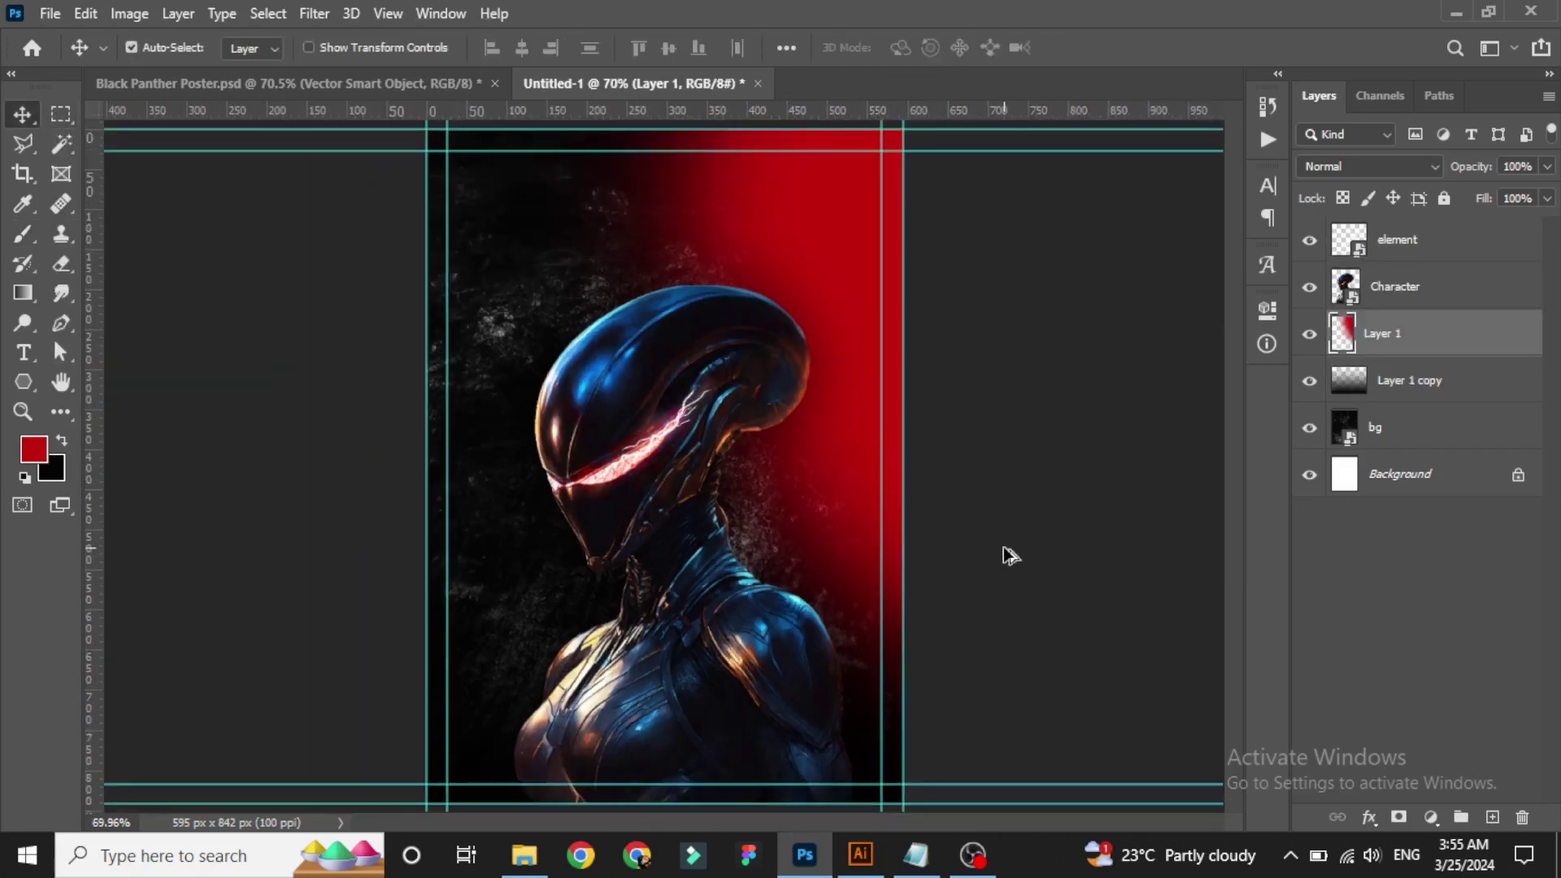
key("Delete")
Repaint a red band down the right edge on a new Color Dodge layer.
left_click(1492, 818)
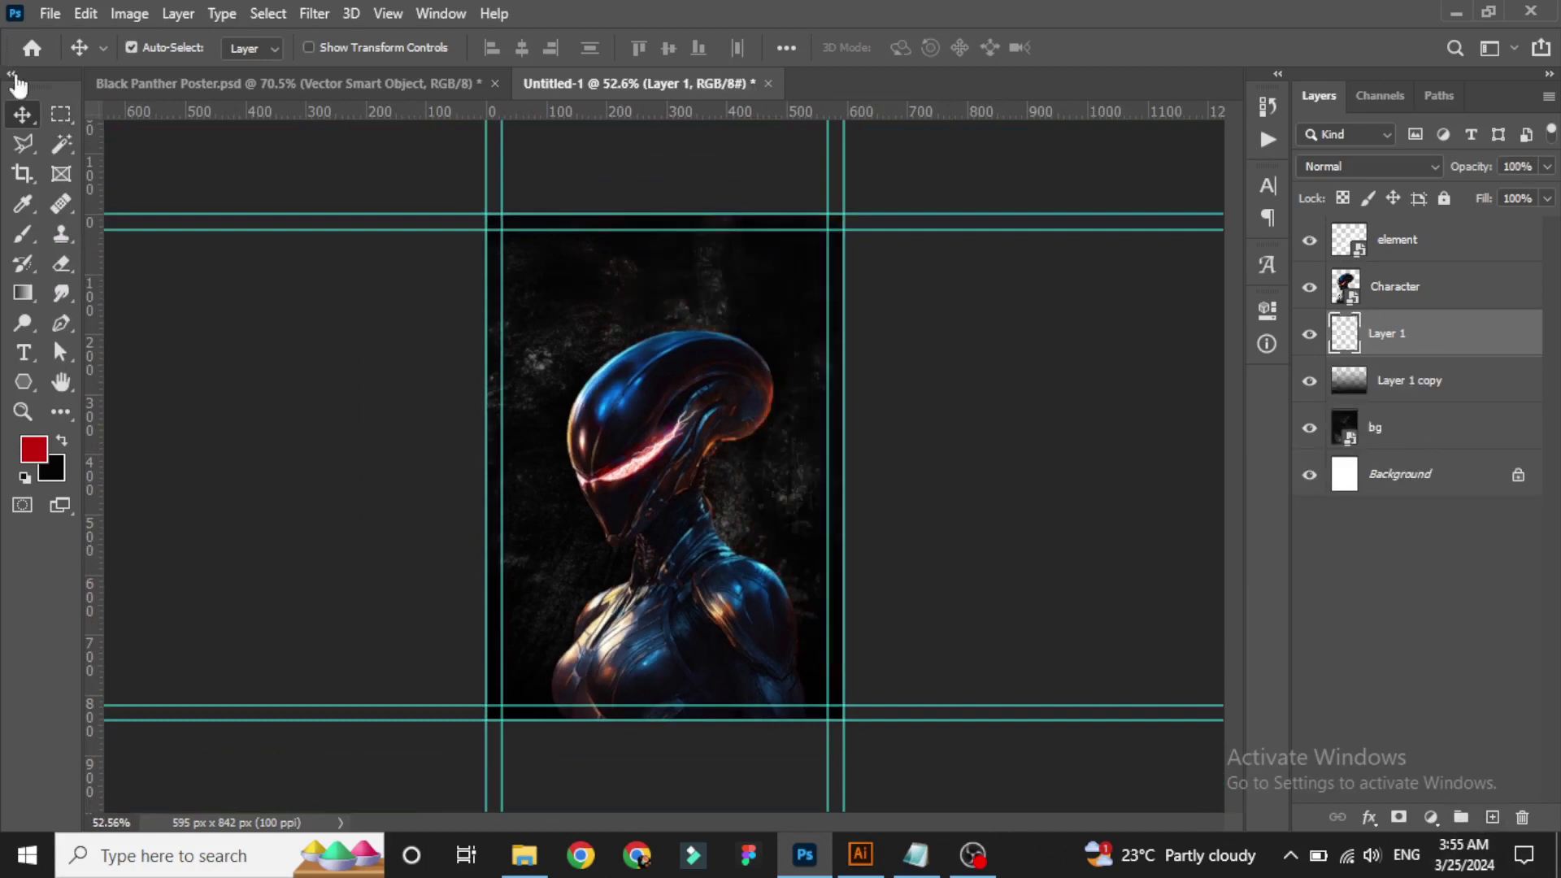
key("b")
left_click(813, 234)
left_click_drag(813, 233, 836, 358)
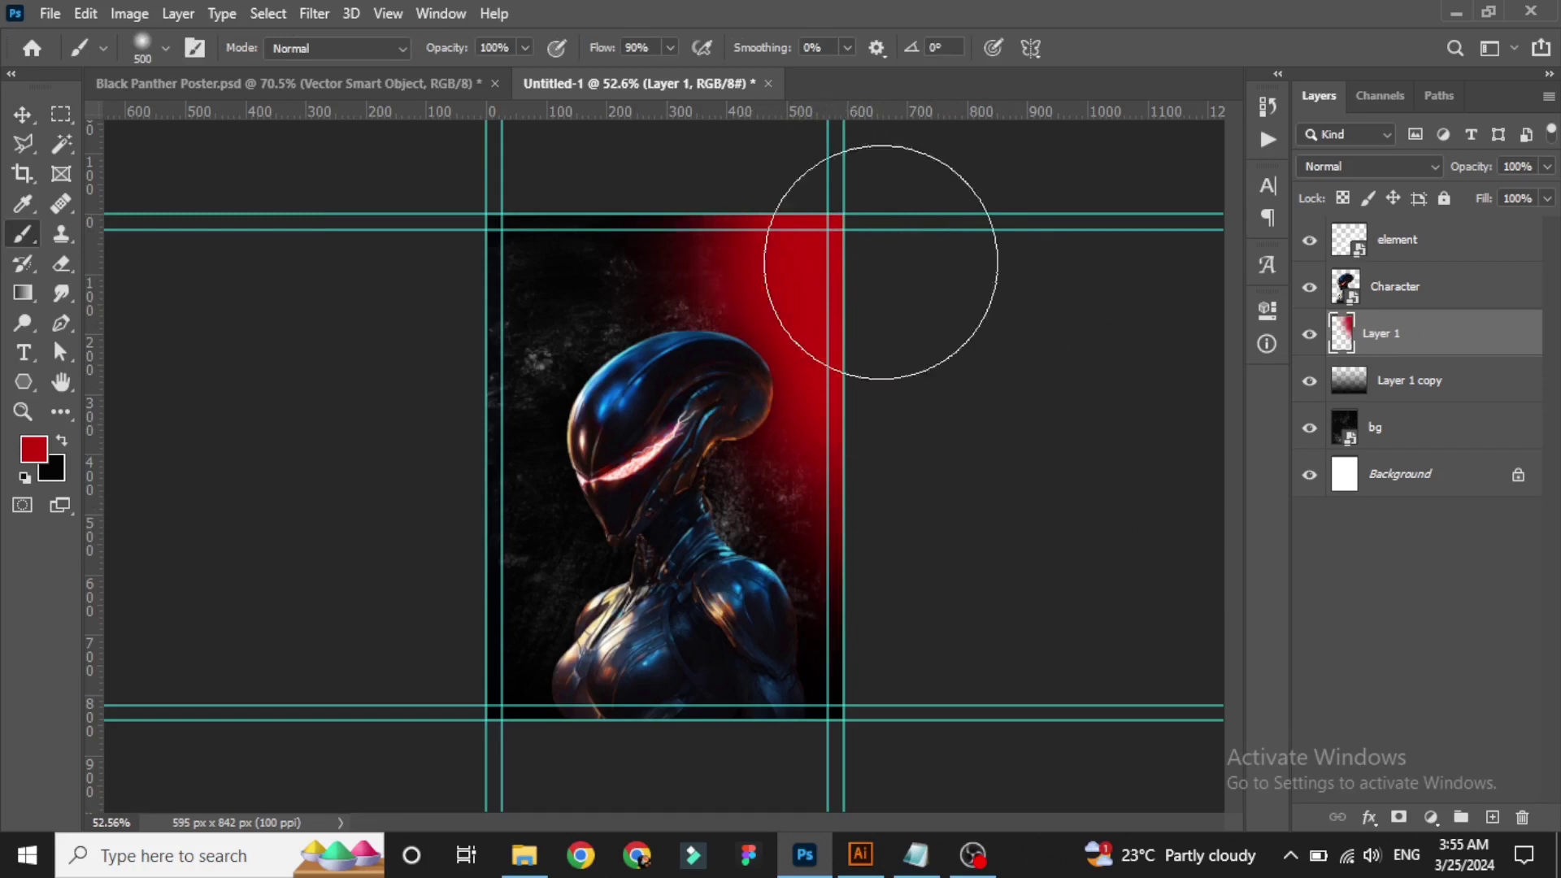
key("v")
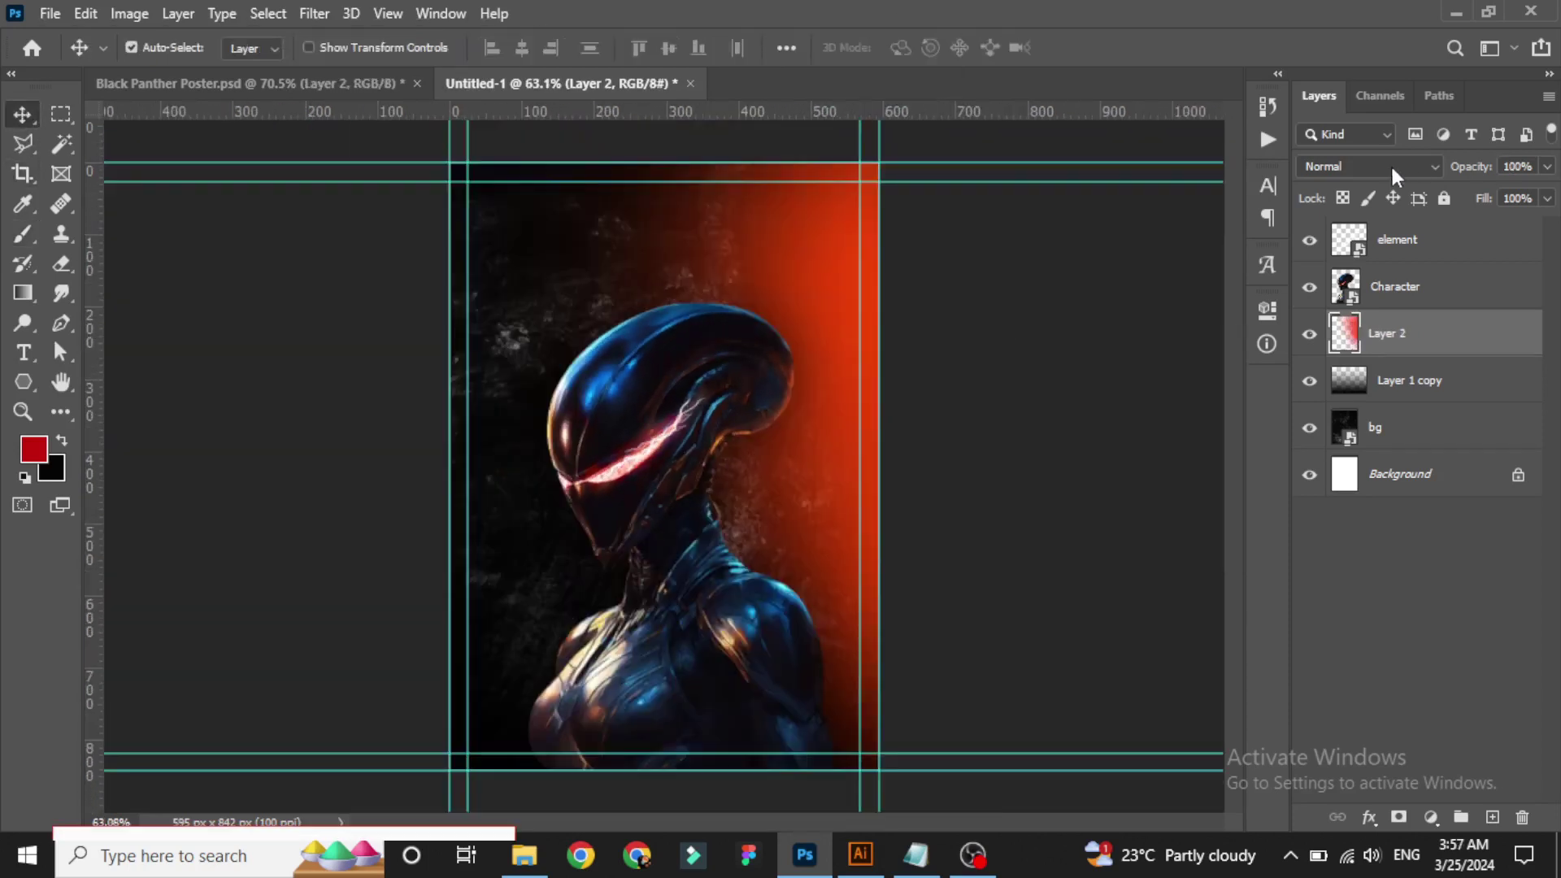
left_click(1390, 164)
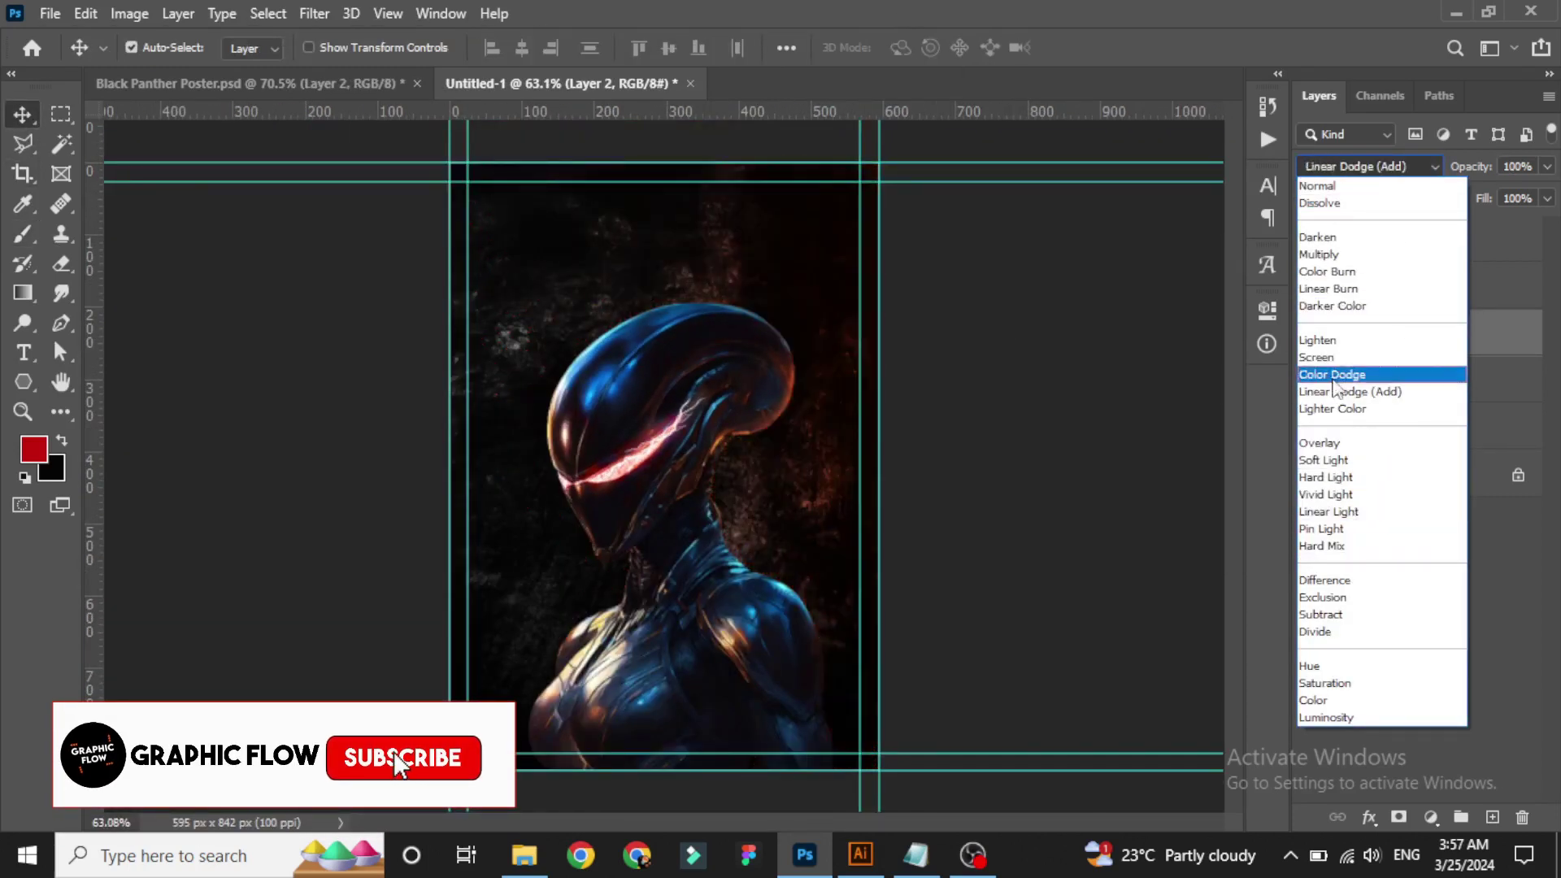
left_click(1331, 374)
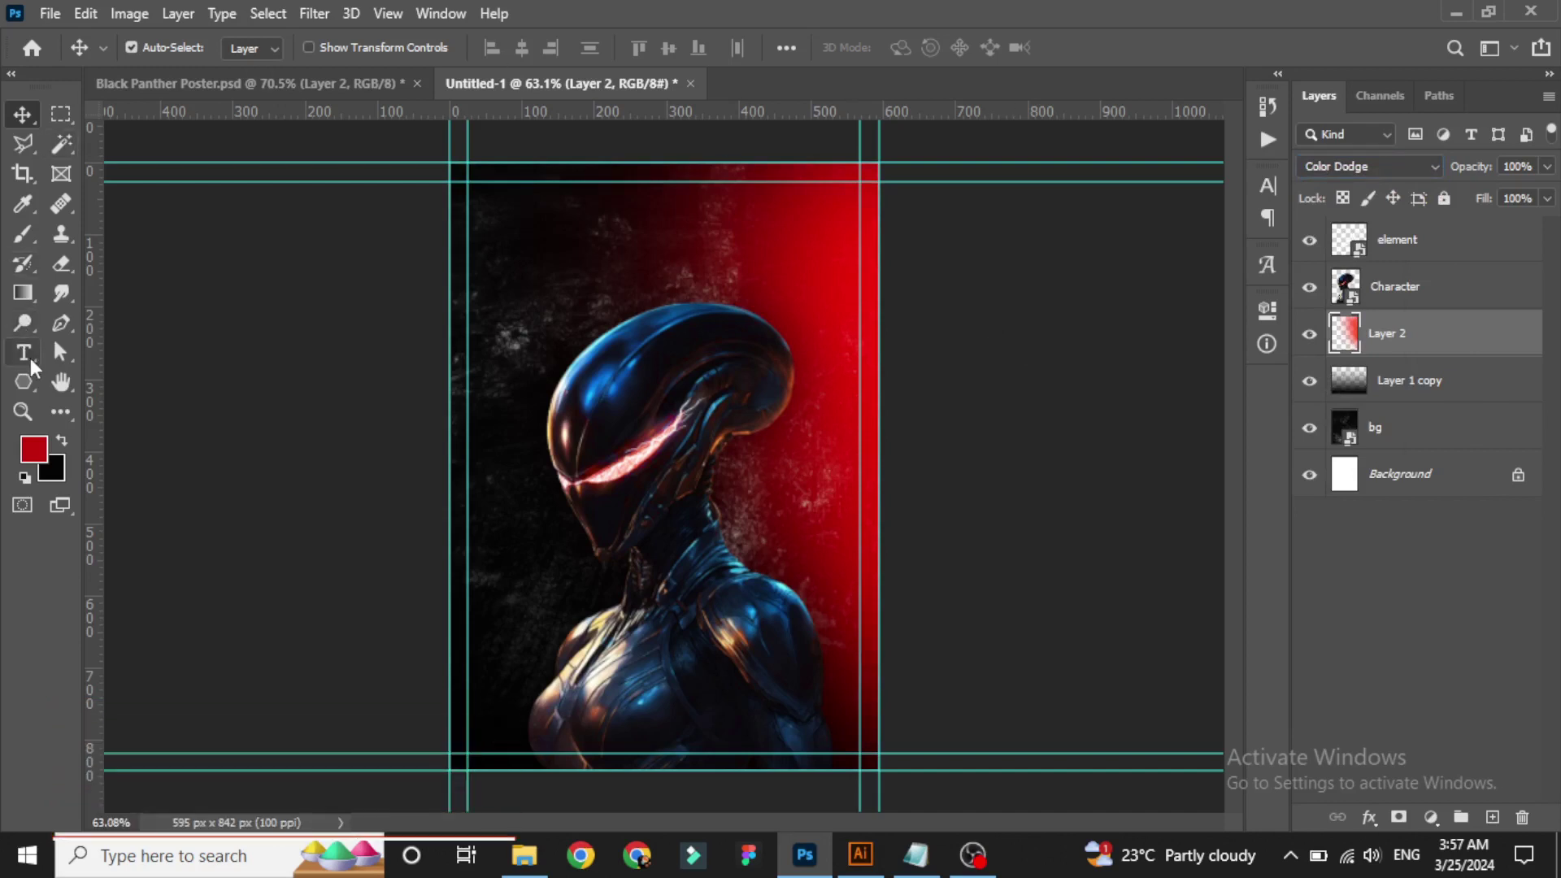
left_click(23, 352)
Add the PANTHER text in white Aisling Free Demo font.
left_click(584, 268)
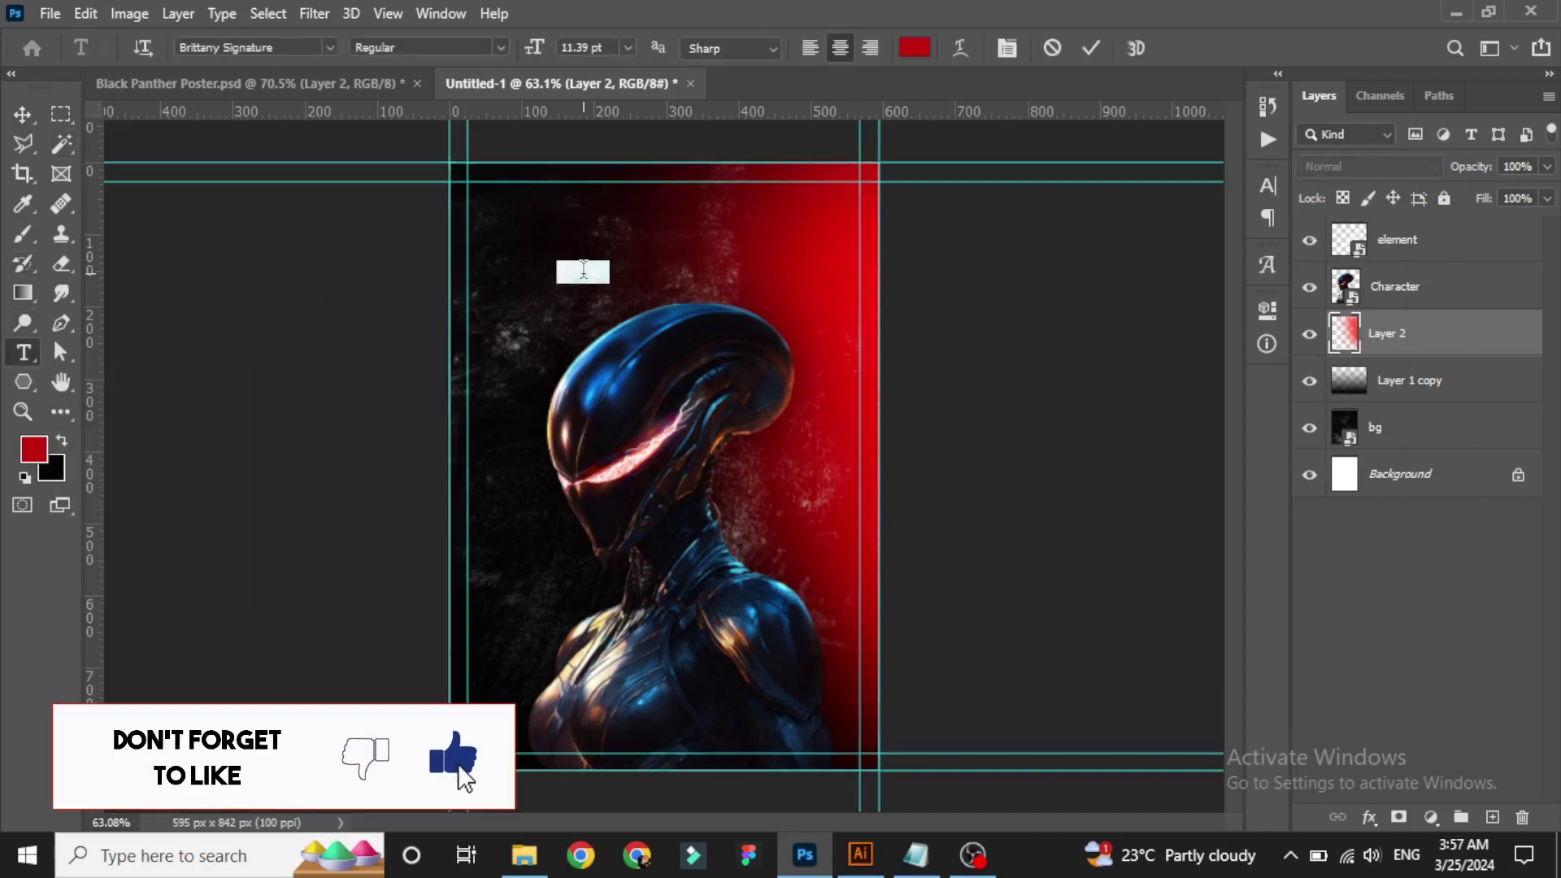
left_click(311, 47)
type("aisl")
left_click(251, 118)
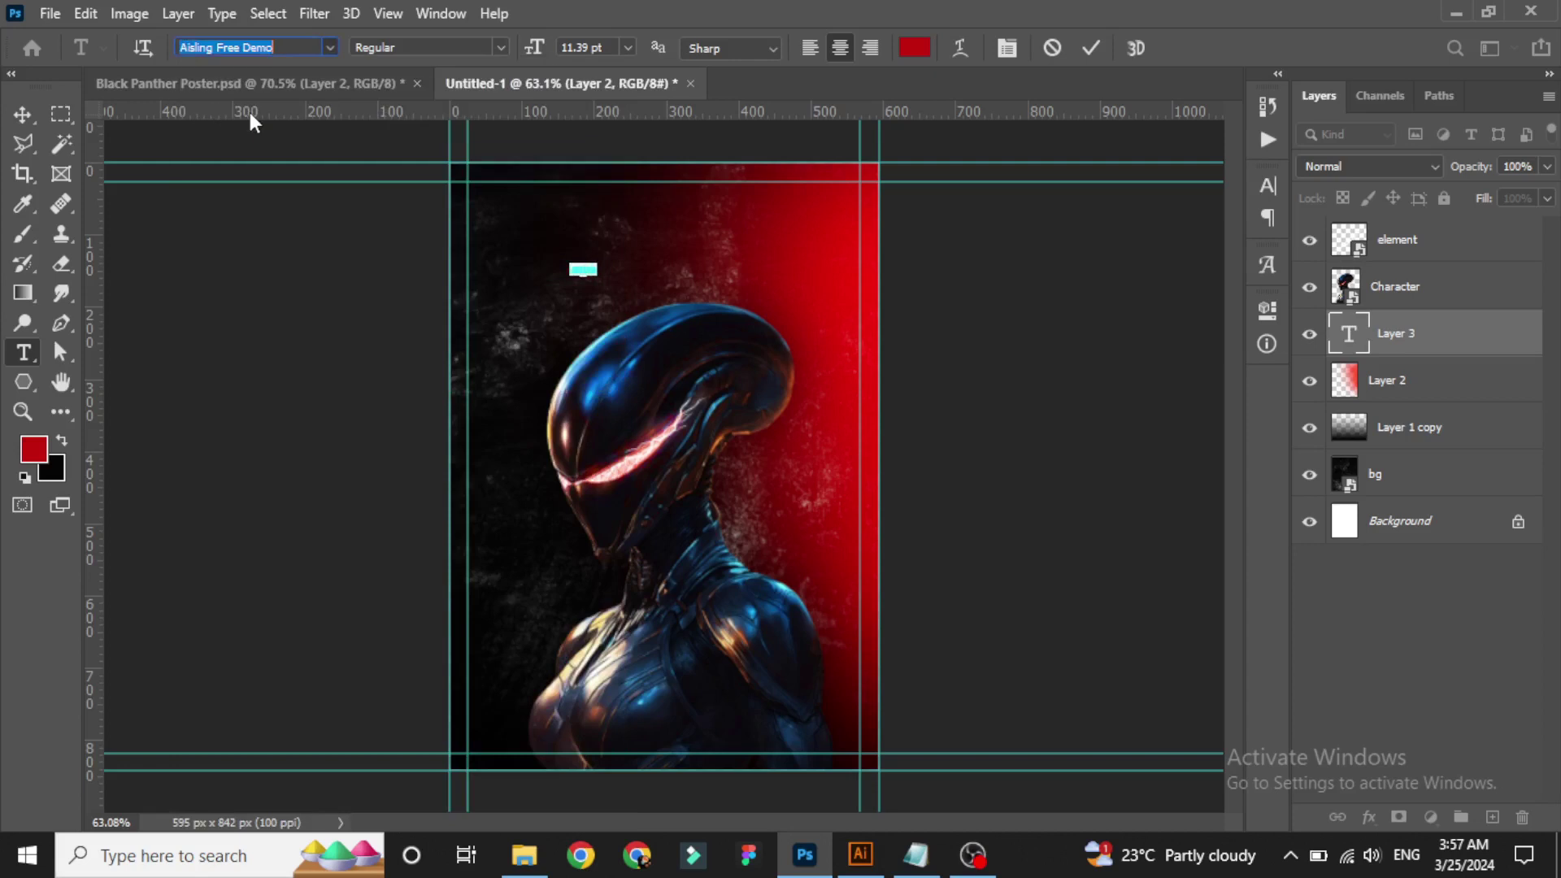
left_click(914, 47)
left_click(895, 439)
key("Return")
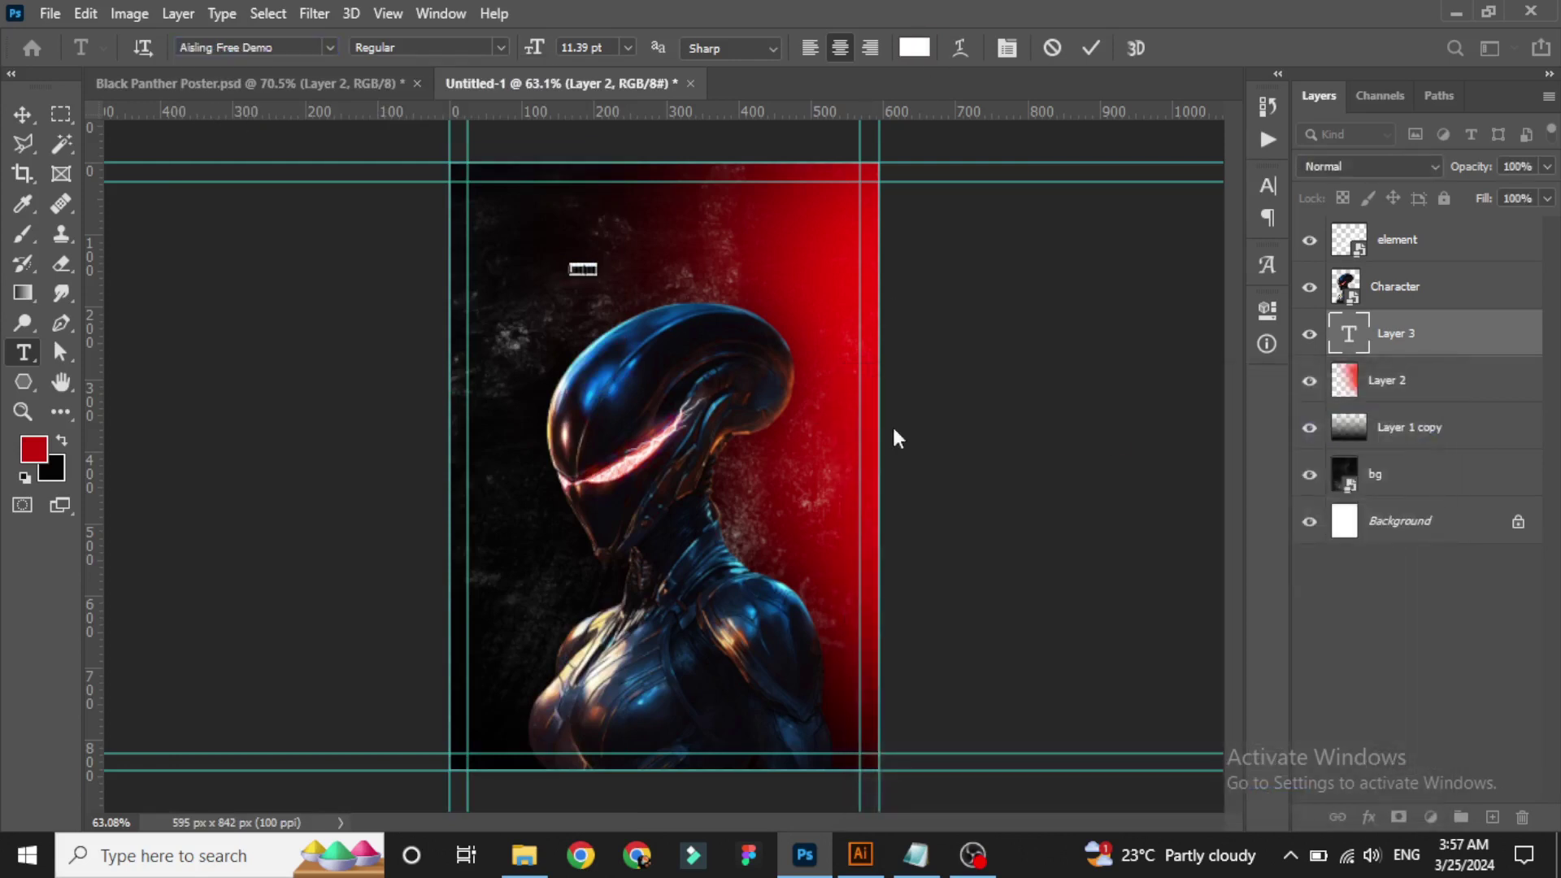
left_click(23, 114)
Enlarge the PANTHER title with Free Transform to stretch across the poster width.
key("ctrl+t")
scroll(597, 277, "up", 3)
mouse_move(586, 252)
left_mouse_down()
mouse_move(752, 351)
mouse_move(732, 382)
left_mouse_up()
scroll(782, 372, "down", 3)
left_click_drag(652, 311, 725, 348)
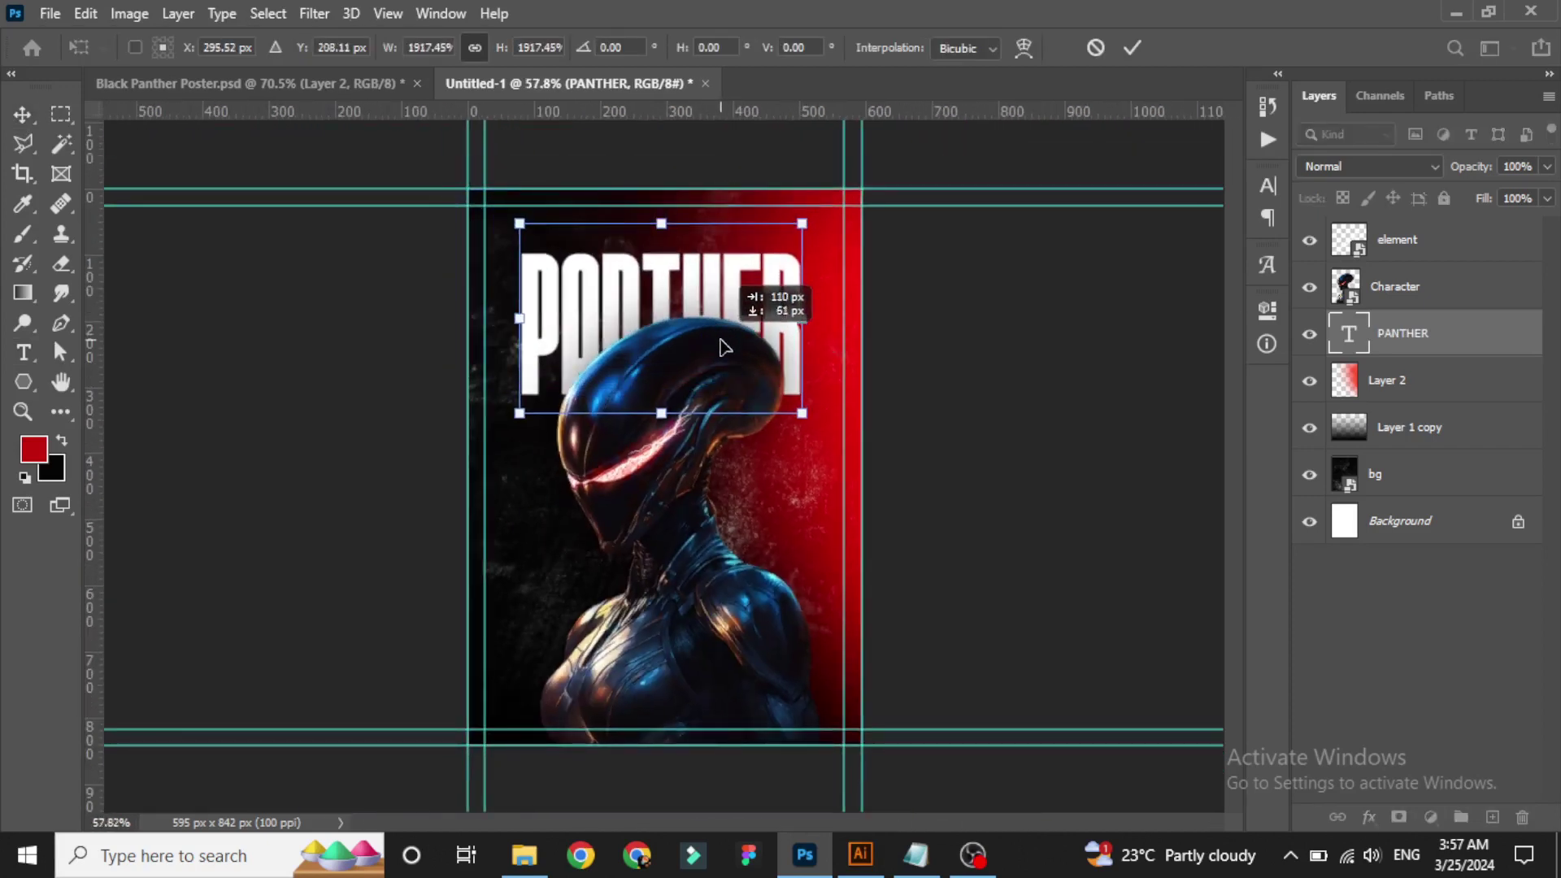
left_click_drag(802, 413, 825, 471)
left_click_drag(750, 330, 754, 340)
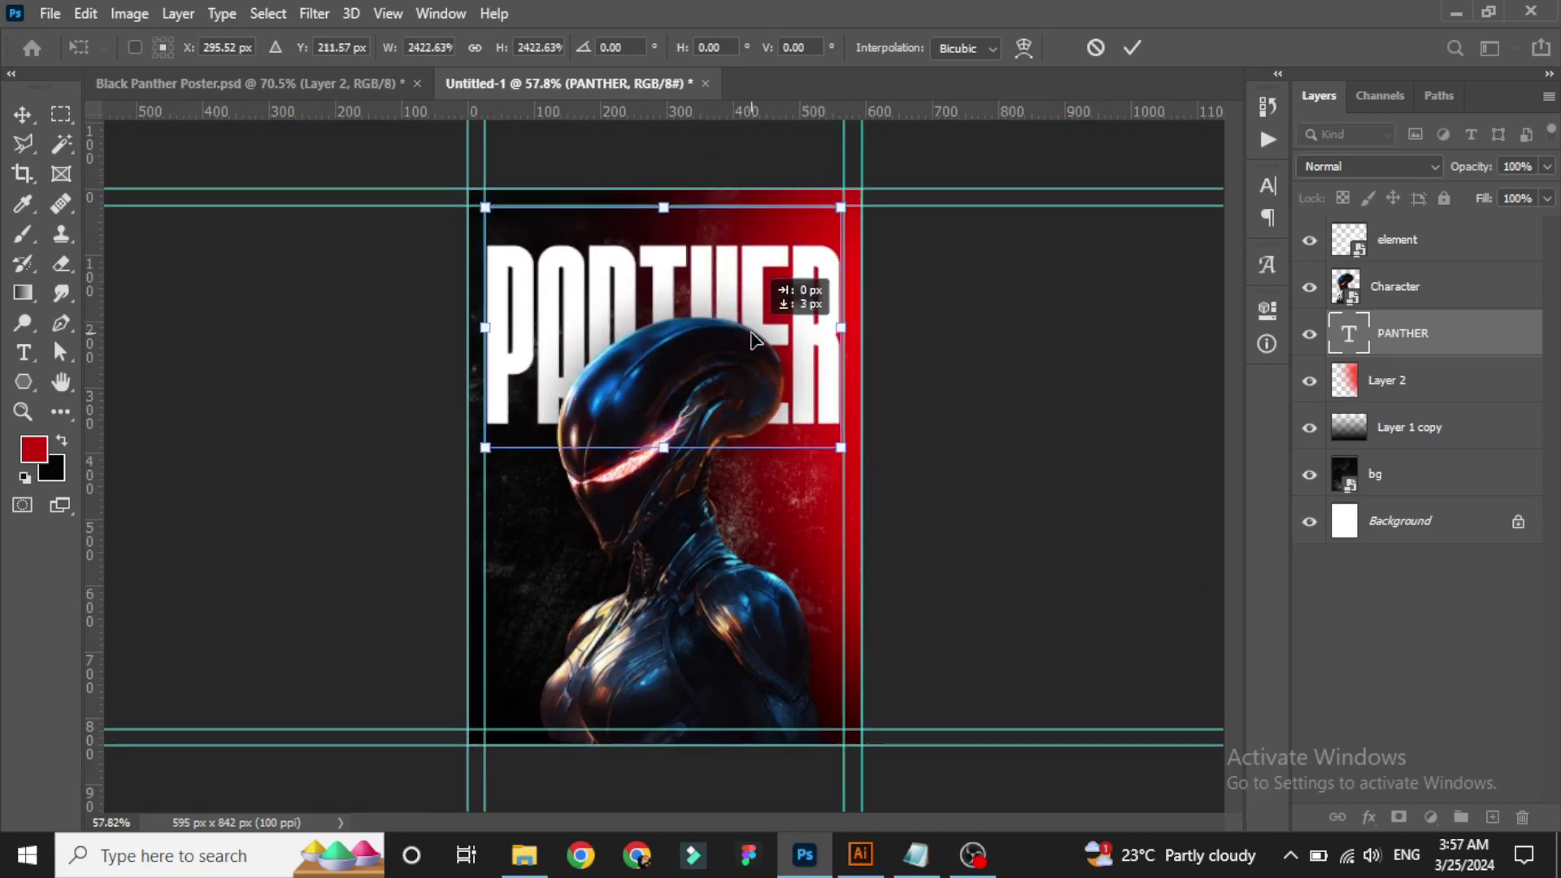
left_click(1130, 50)
Move the title up and centre it horizontally with the background.
scroll(778, 236, "up", 1)
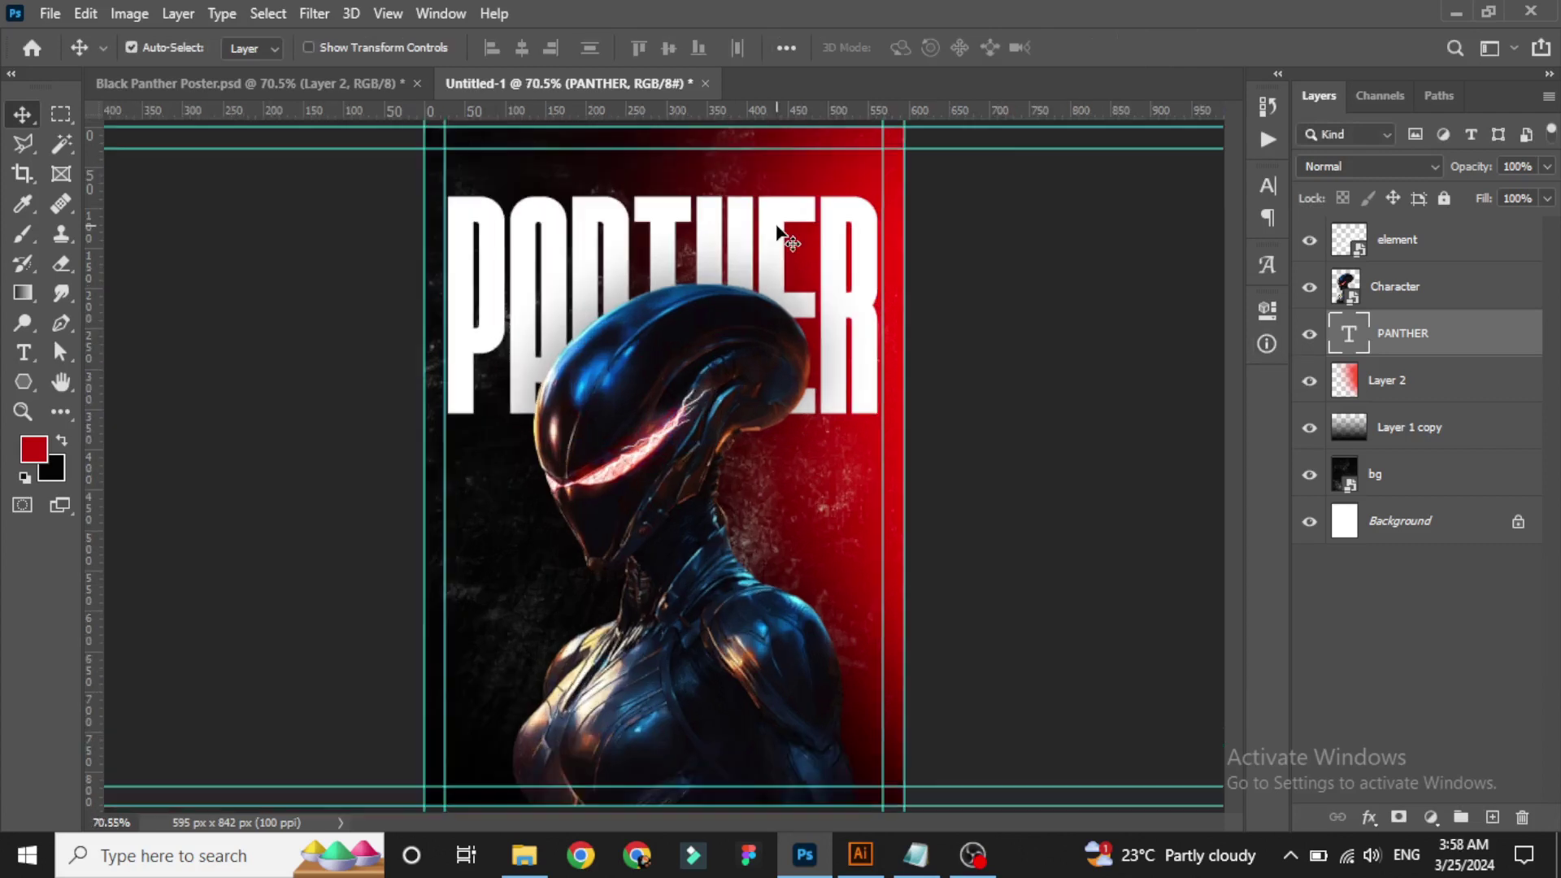
key("shift+Up")
key("shift+Up")
mouse_move(651, 110)
left_mouse_down()
mouse_move(588, 394)
mouse_move(569, 107)
left_mouse_up()
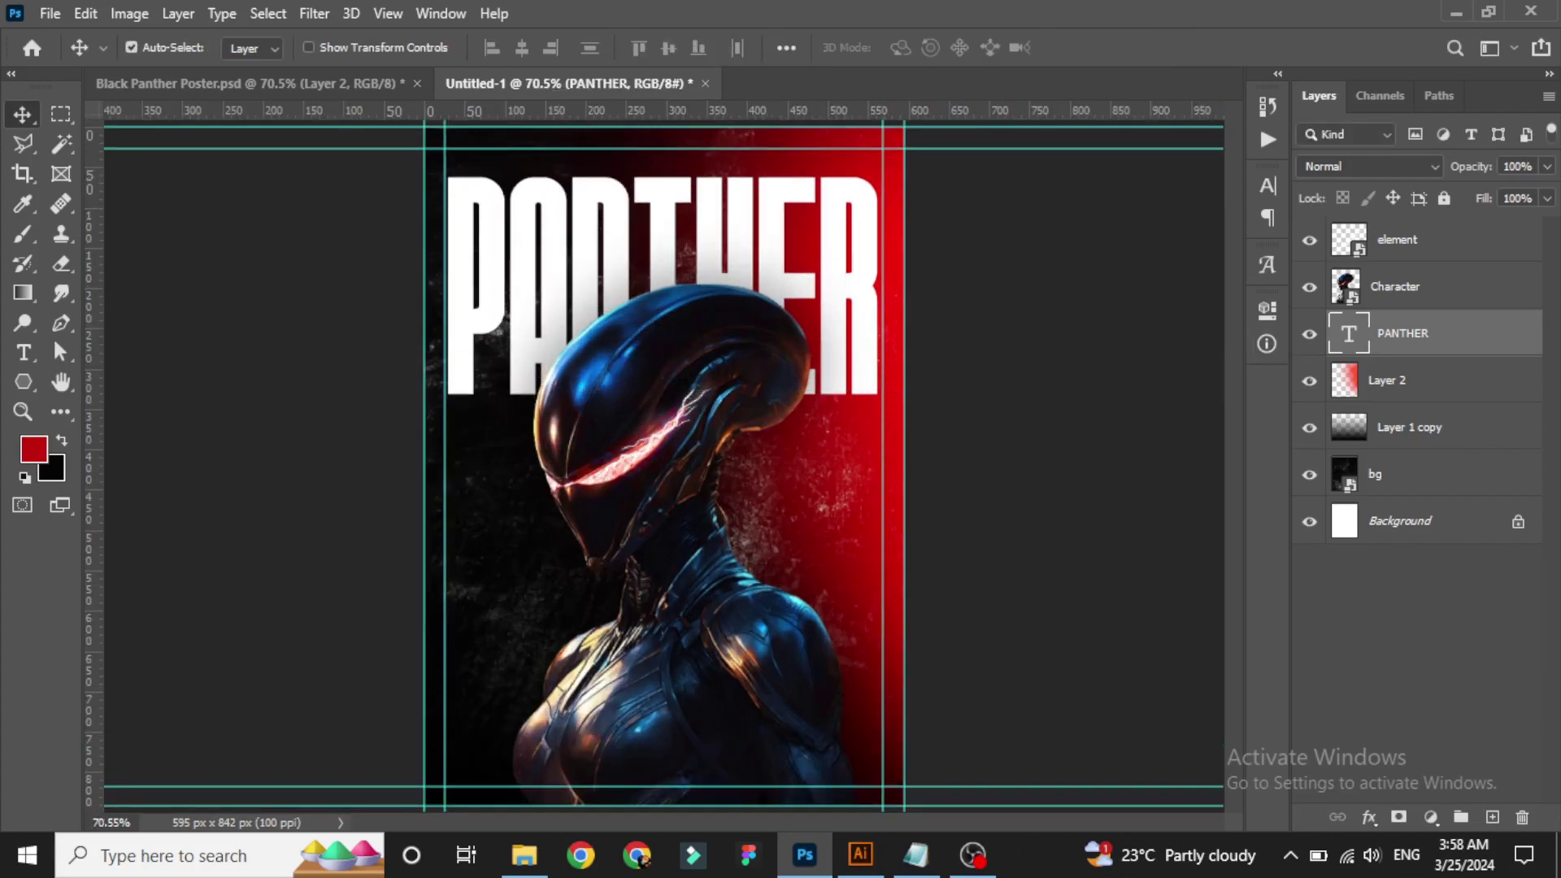
left_click(1398, 520, "ctrl")
left_click(525, 47)
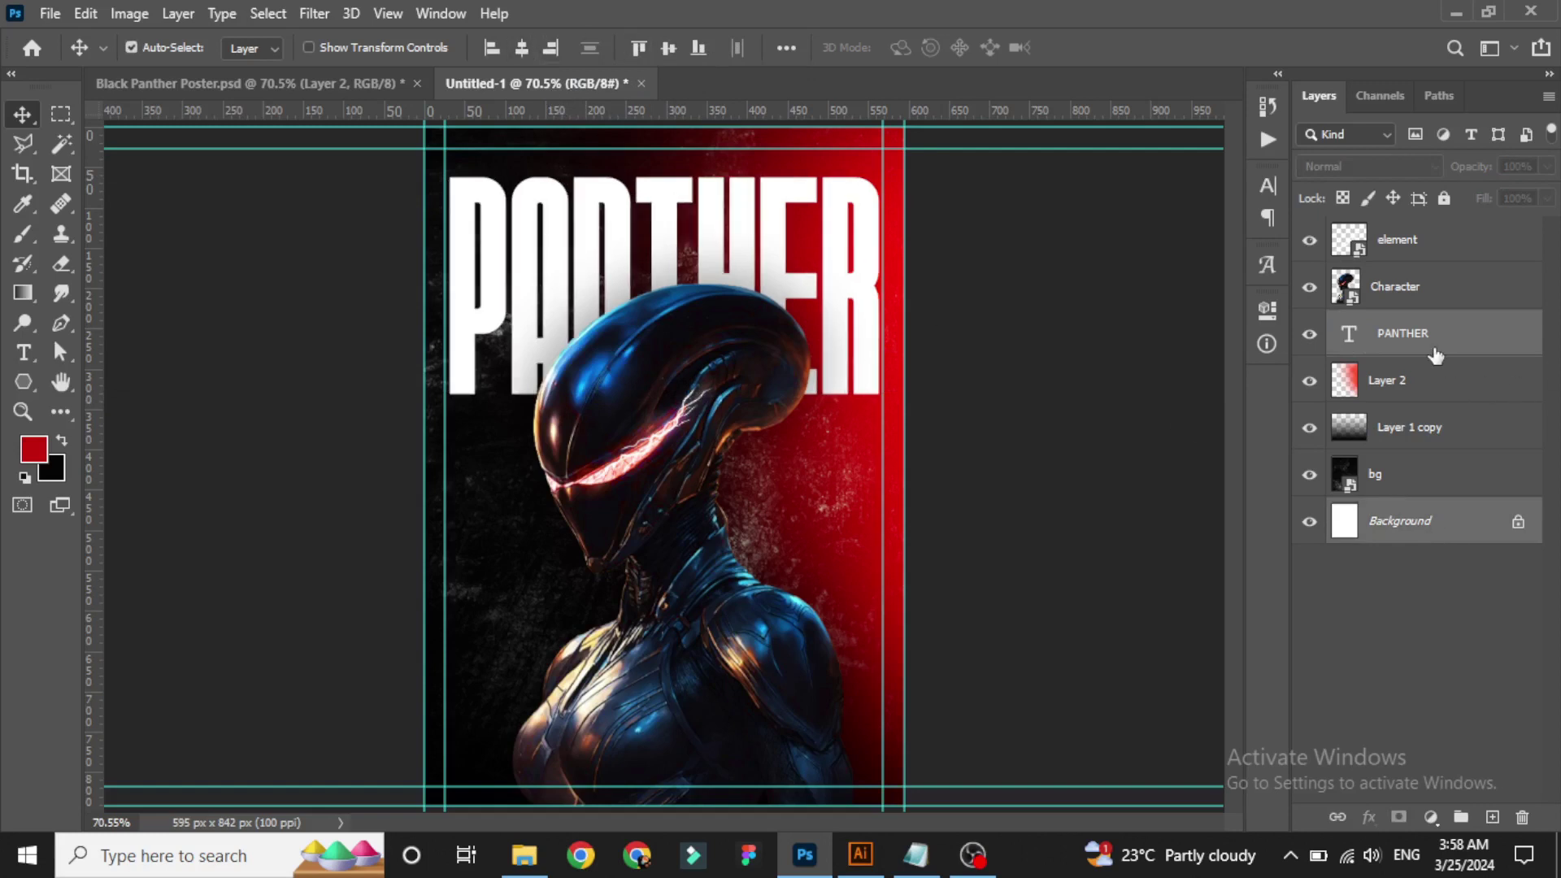
Duplicate the PANTHER title and give the copy a white Stroke effect.
key("ctrl+j")
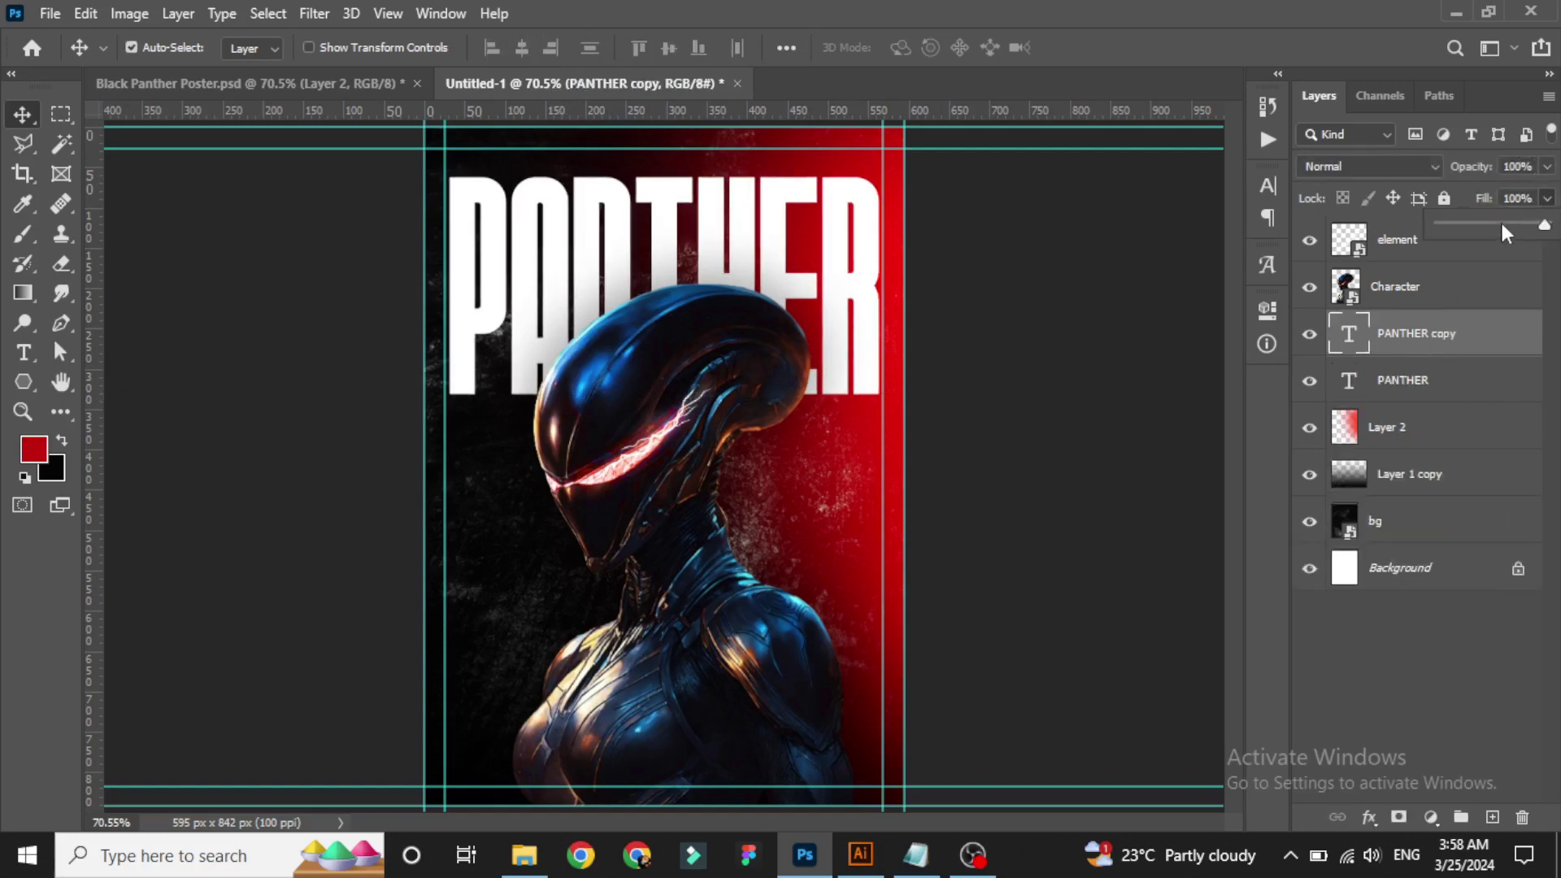
left_click(1369, 816)
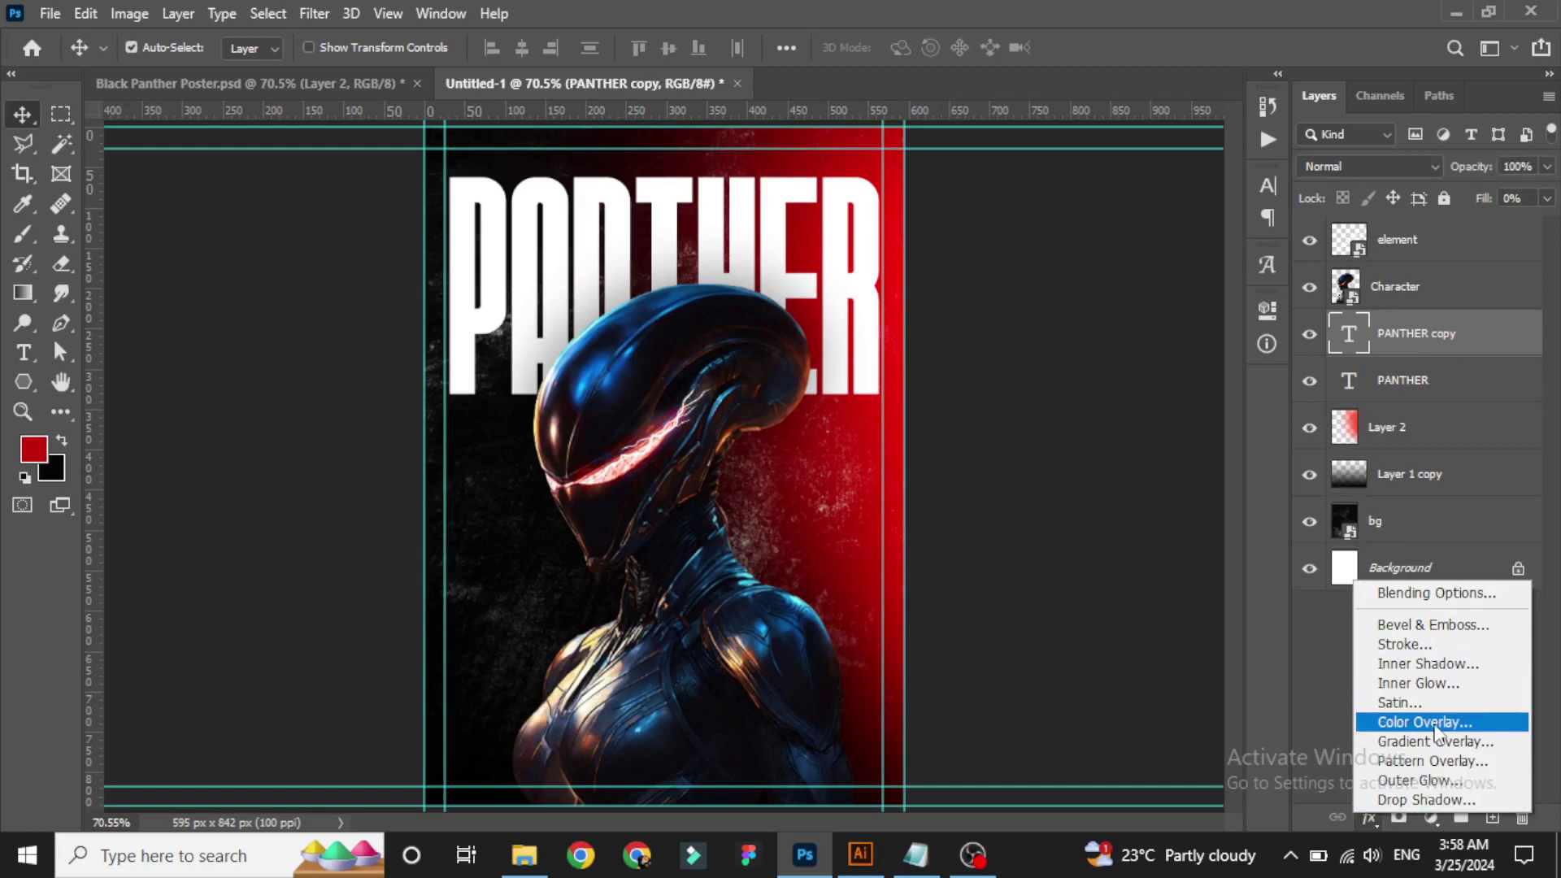
left_click(1441, 645)
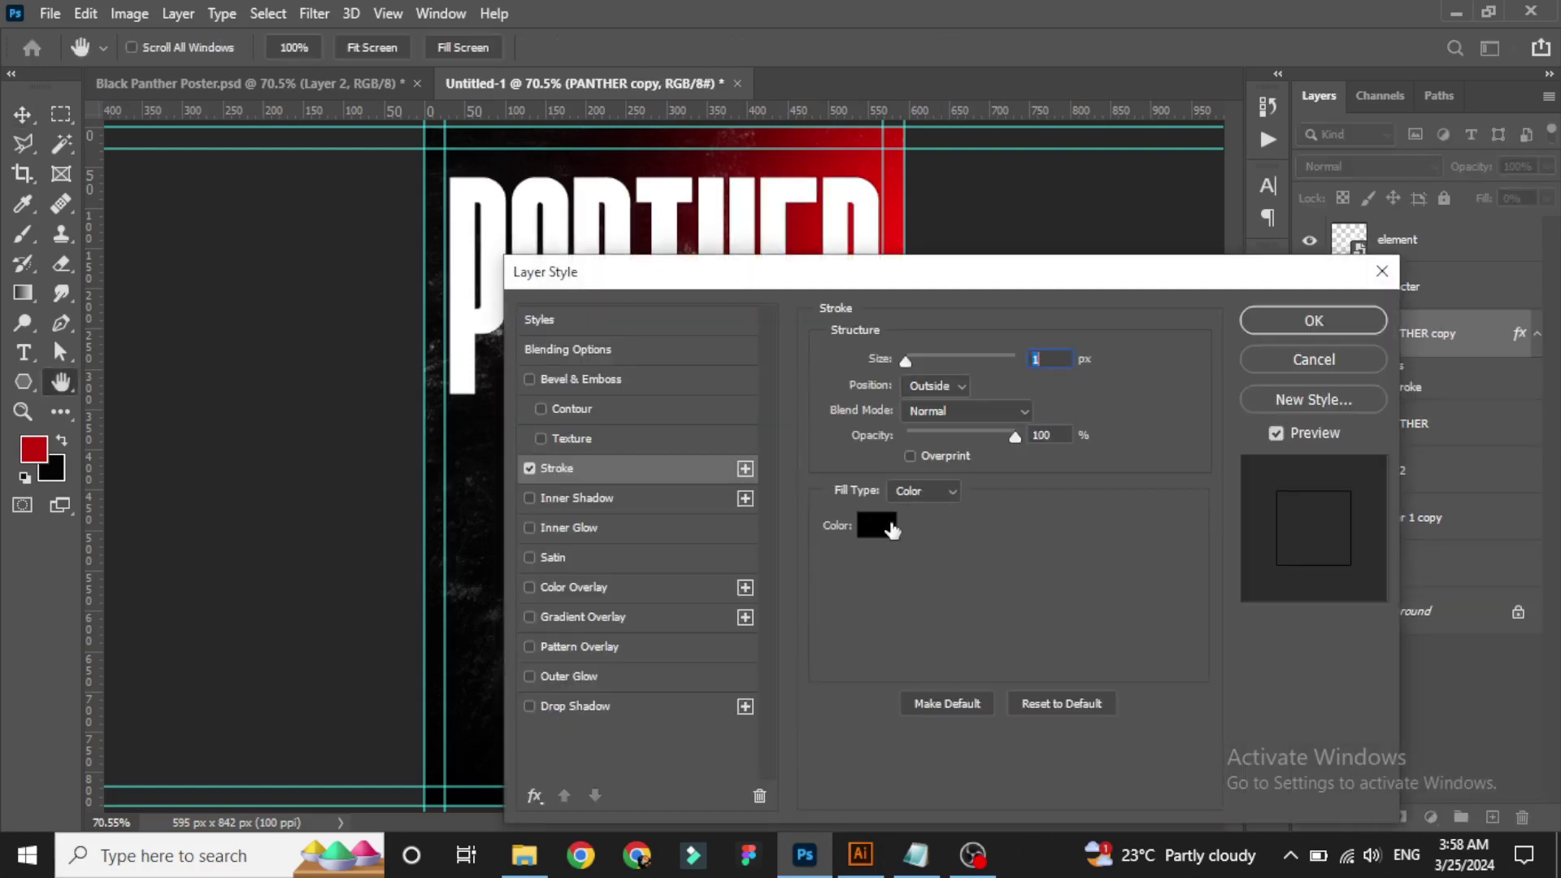
left_click(877, 525)
left_click(870, 435)
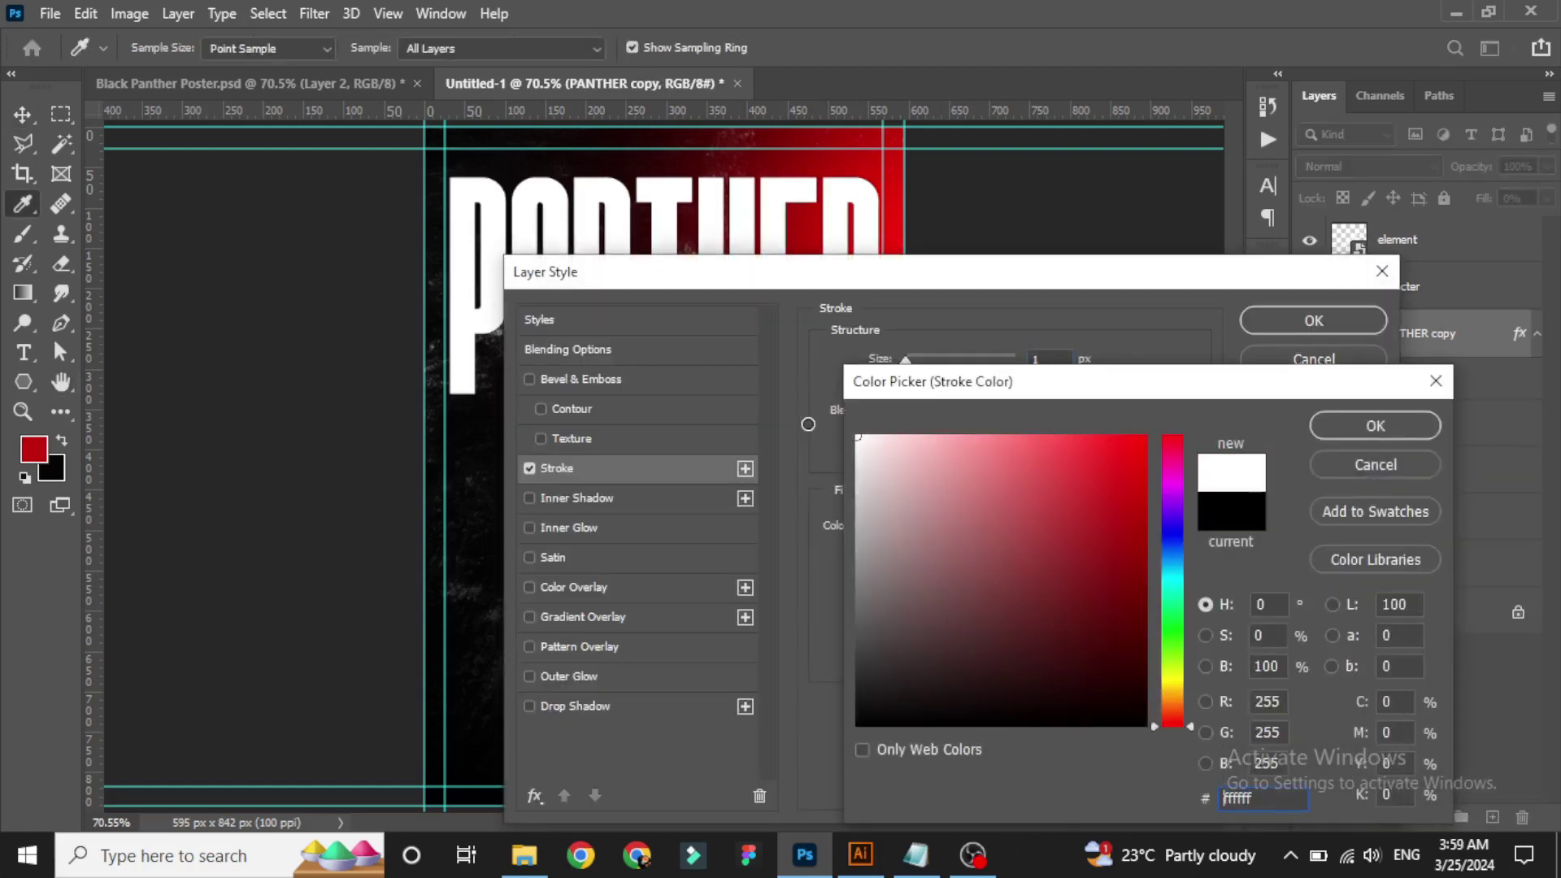
left_click(1377, 422)
left_click(1252, 317)
Move the outlined copy above the Character layer and set its opacity to 40%.
key("ctrl+bracketright")
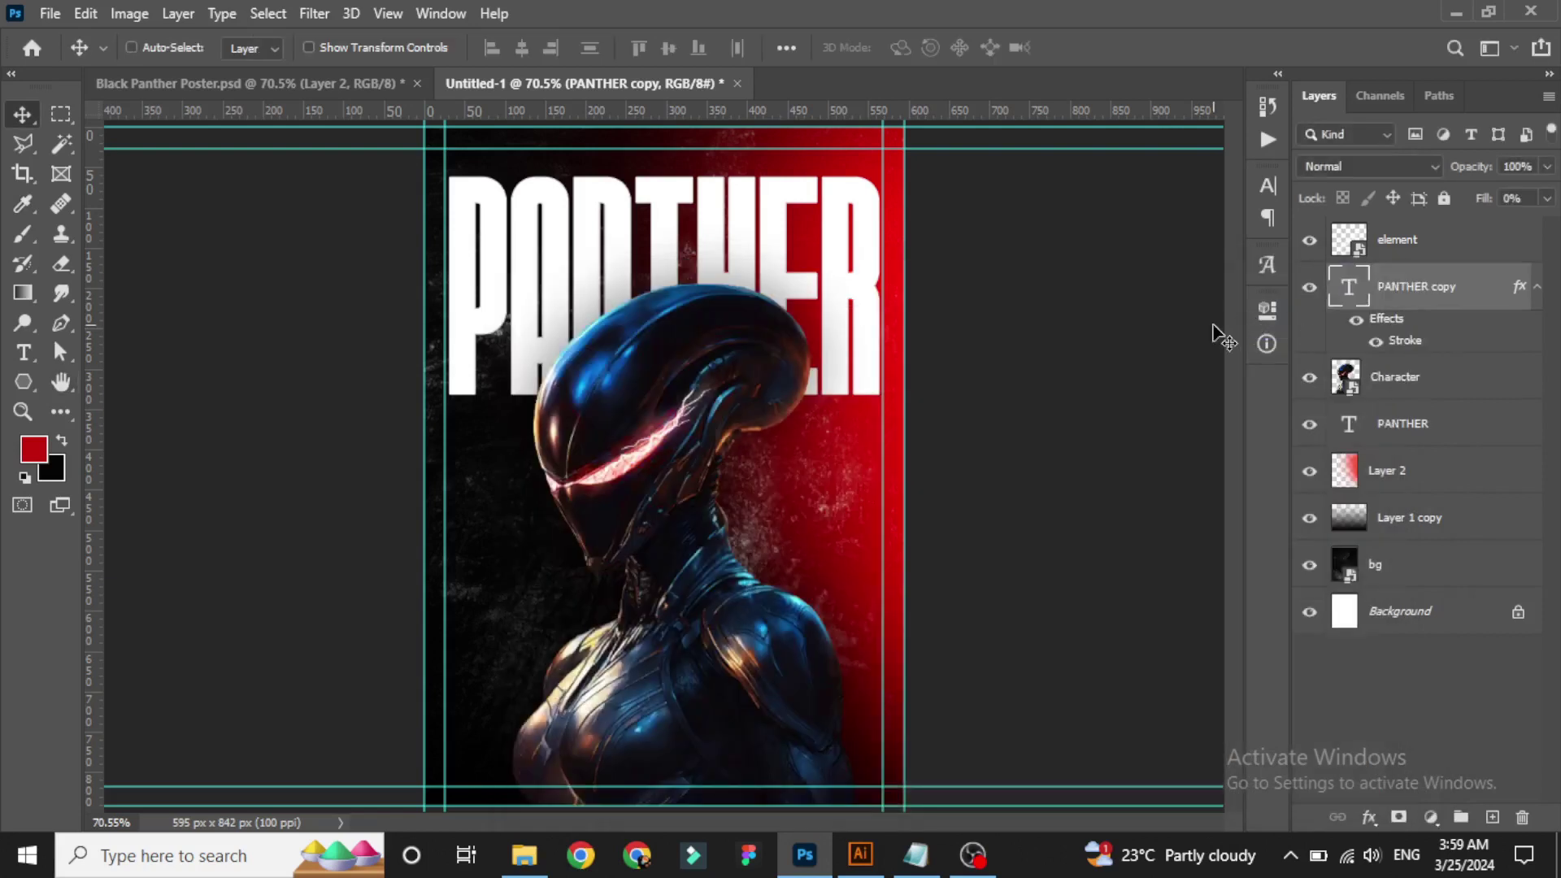
type("1")
key("BackSpace")
type("50")
type("40")
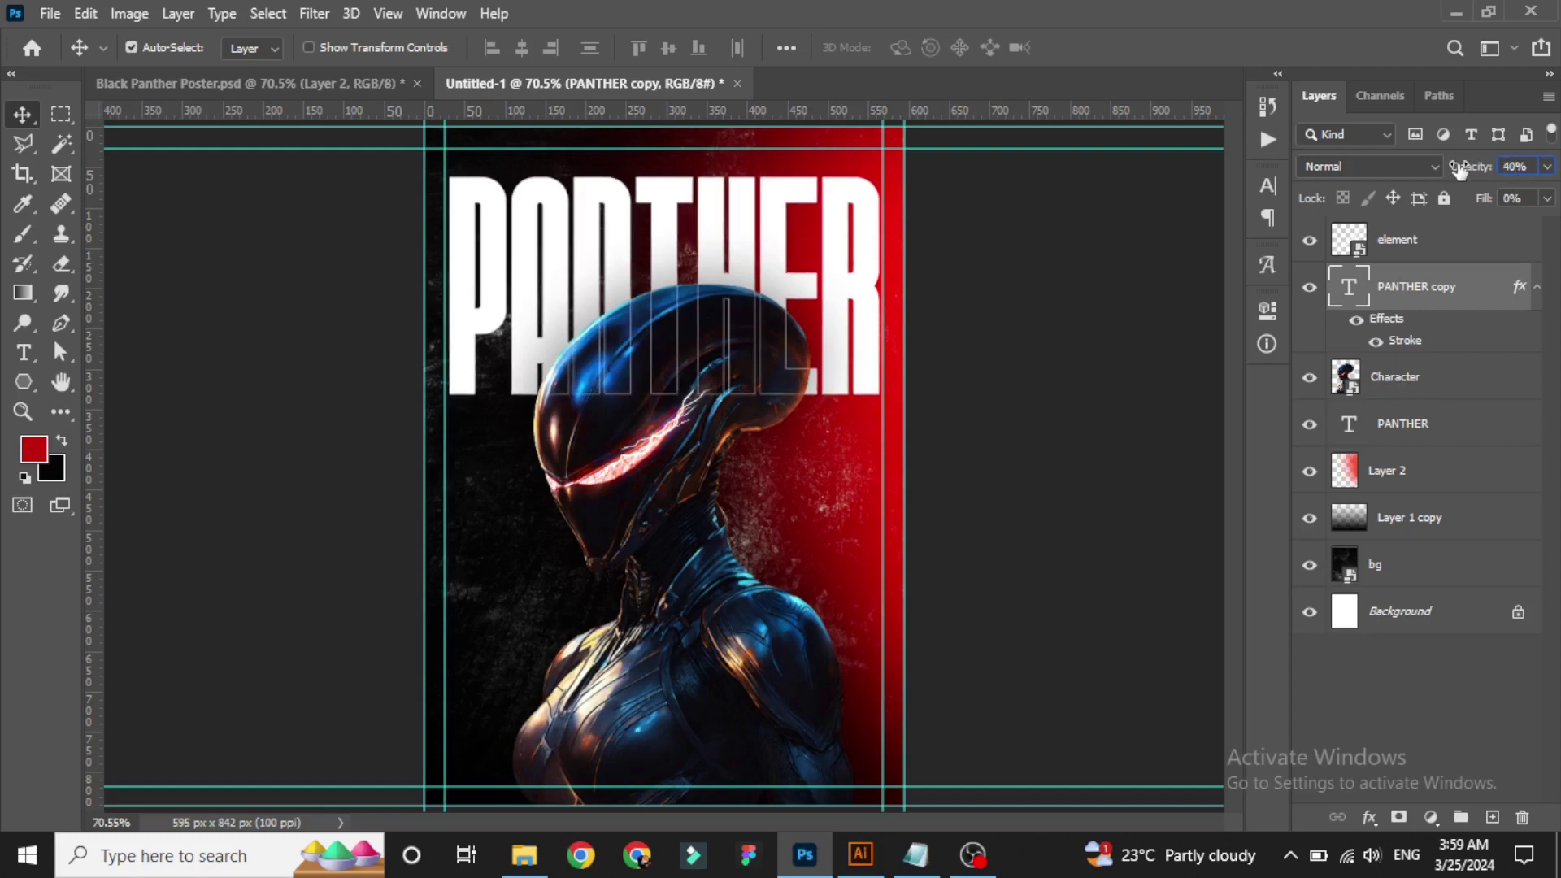
key("F8")
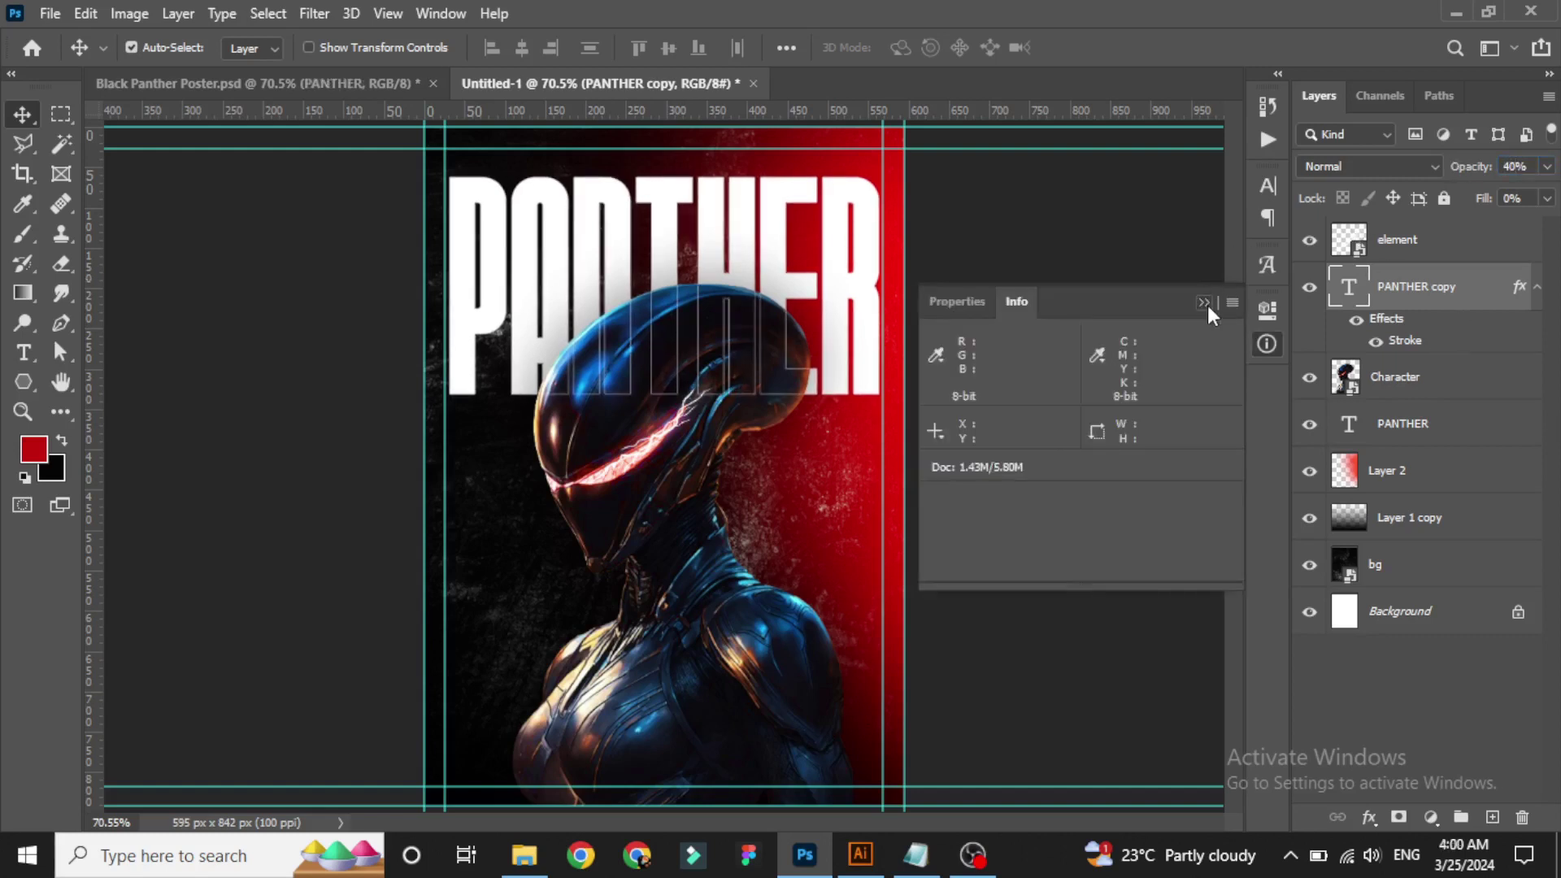
left_click(1204, 303)
left_click(1432, 422, "ctrl")
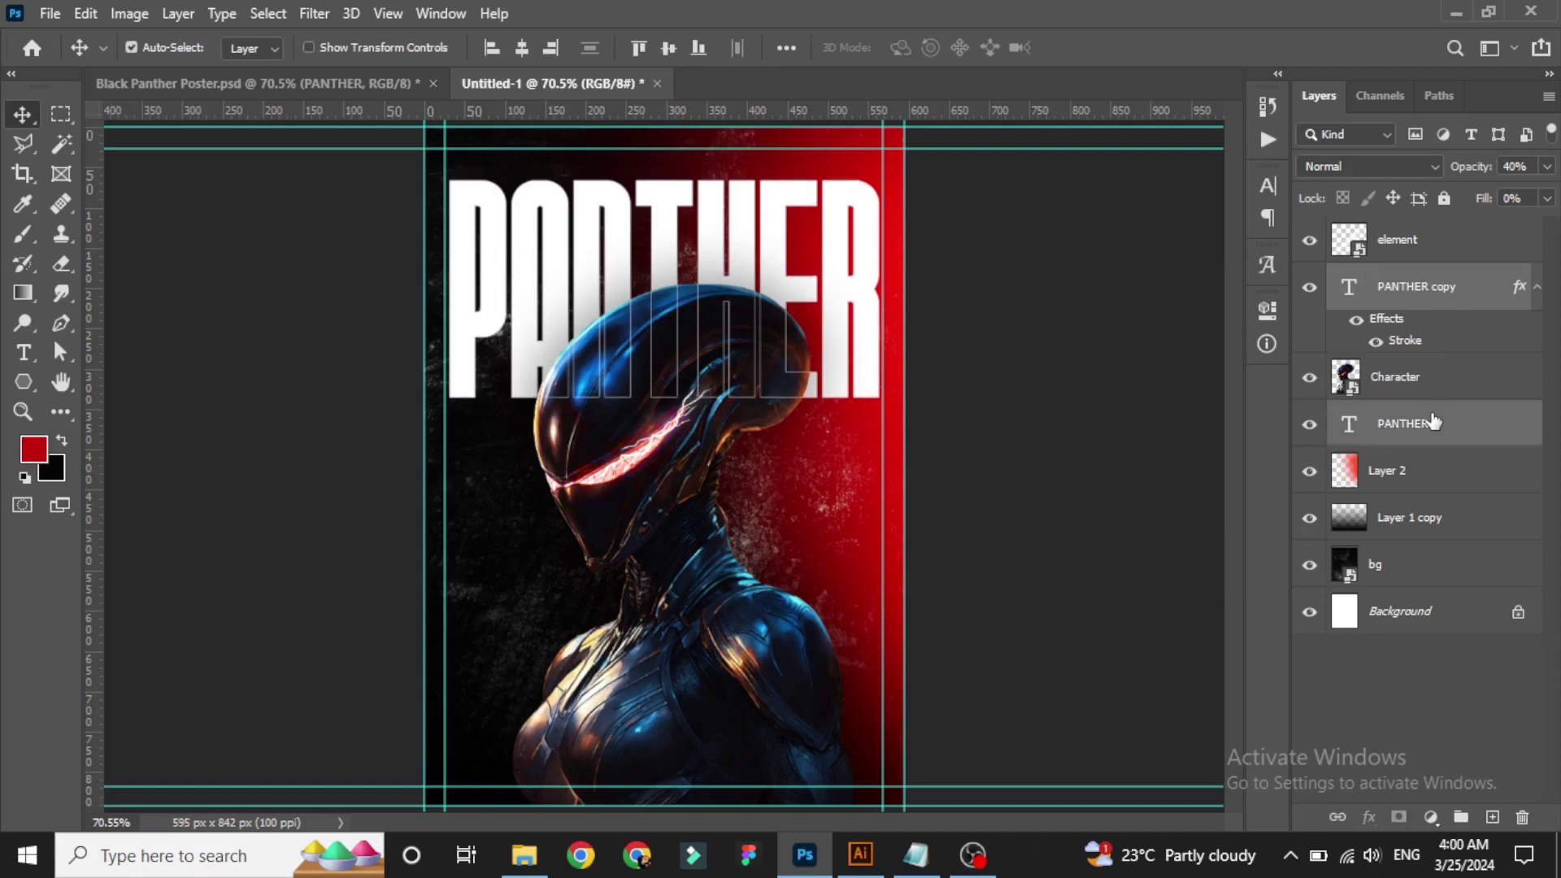
Add the BLACK text near the alien's chin in Mortend Bold.
left_click(1424, 281)
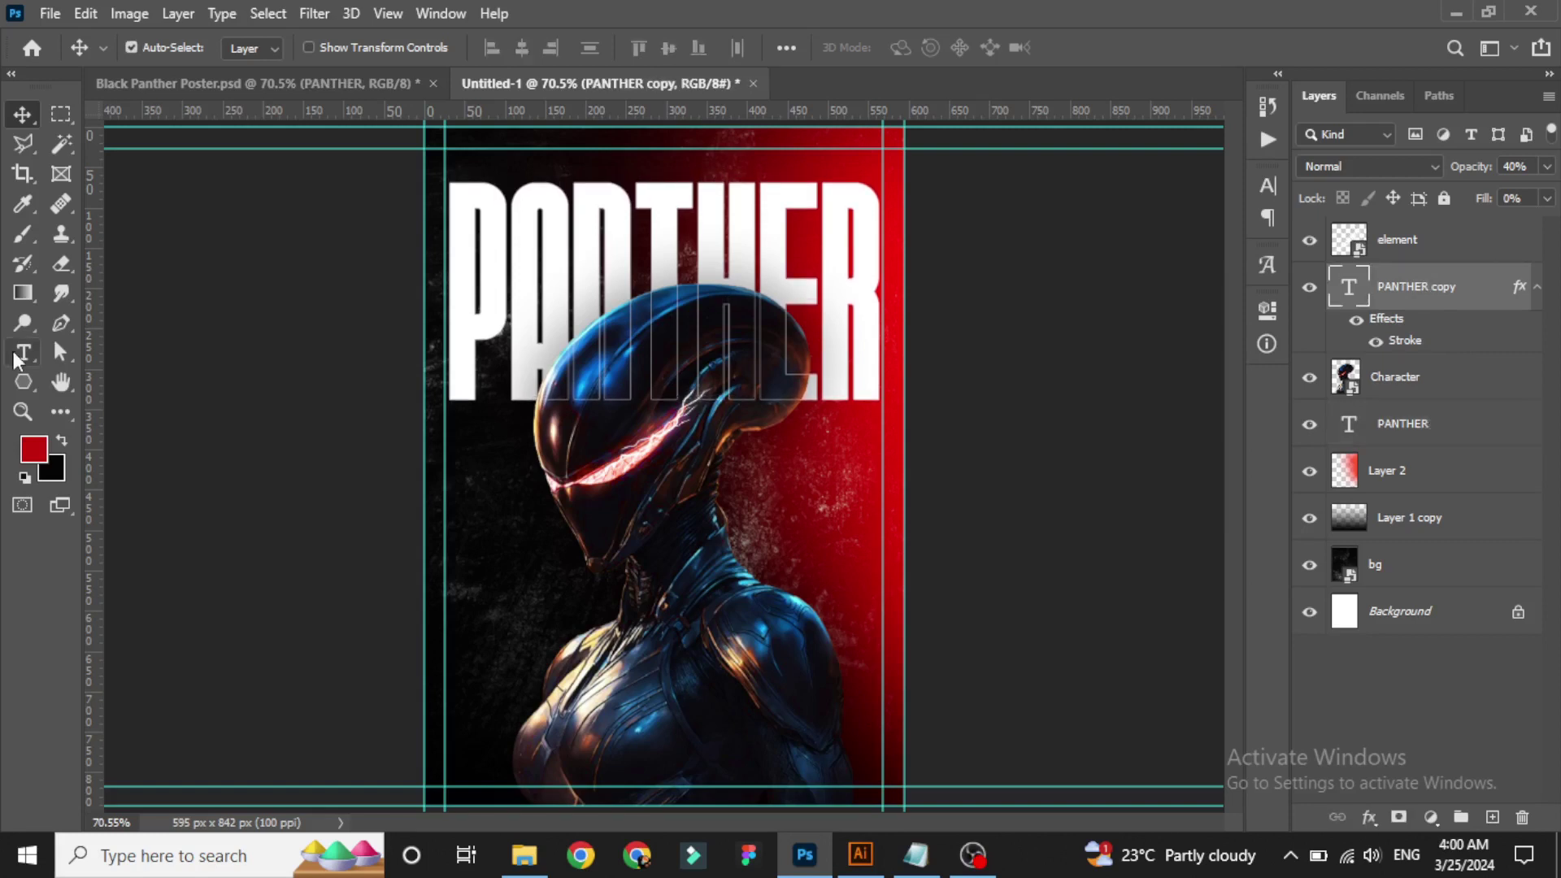
key("F8")
key("F8")
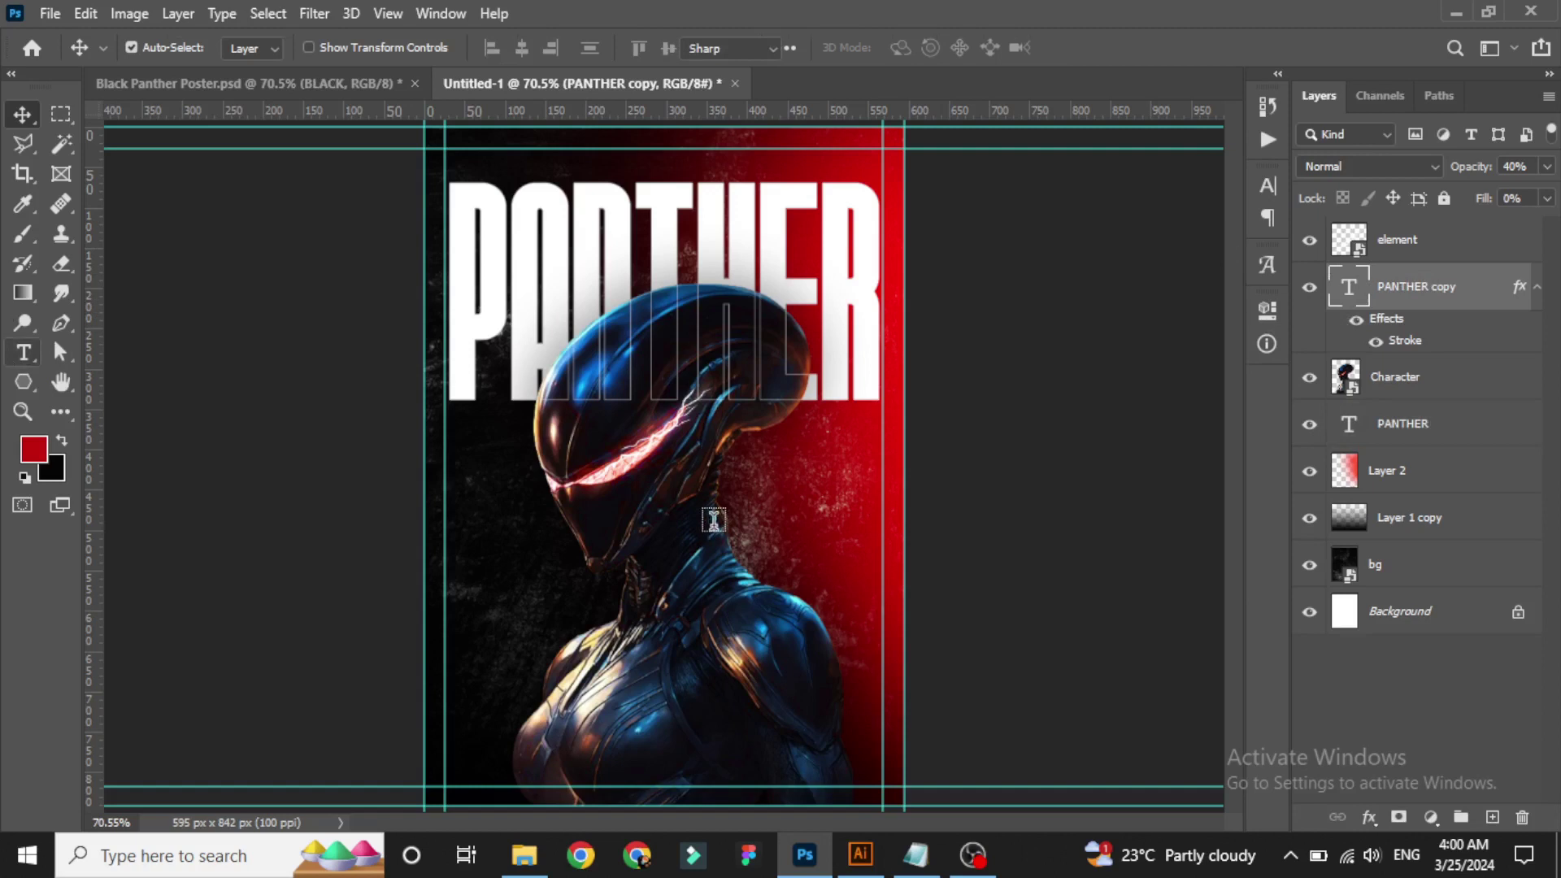
left_click(581, 534)
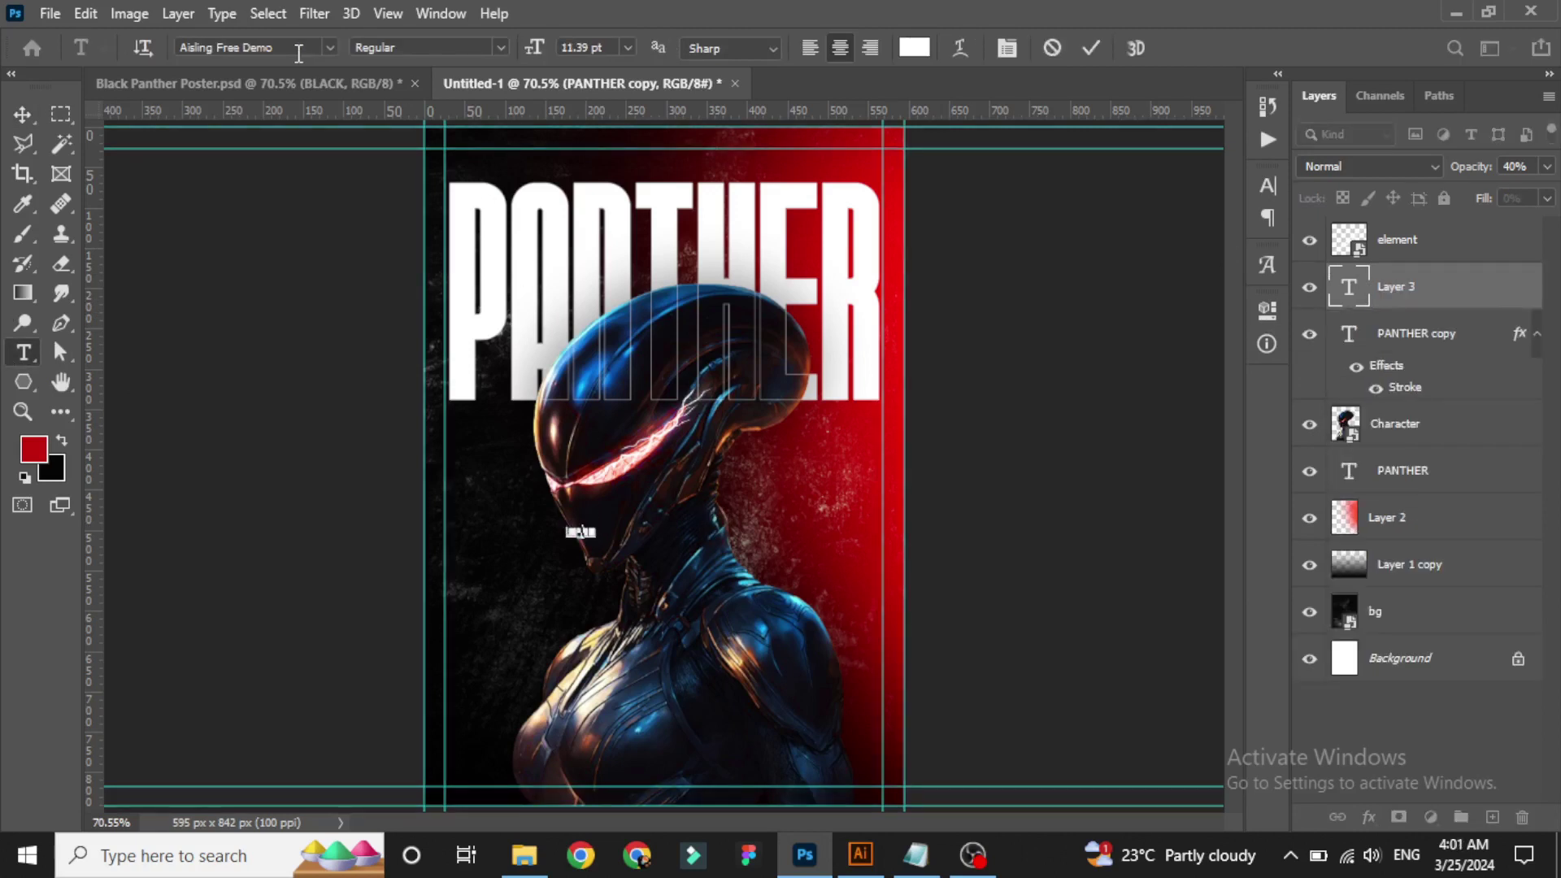
left_click(1090, 48)
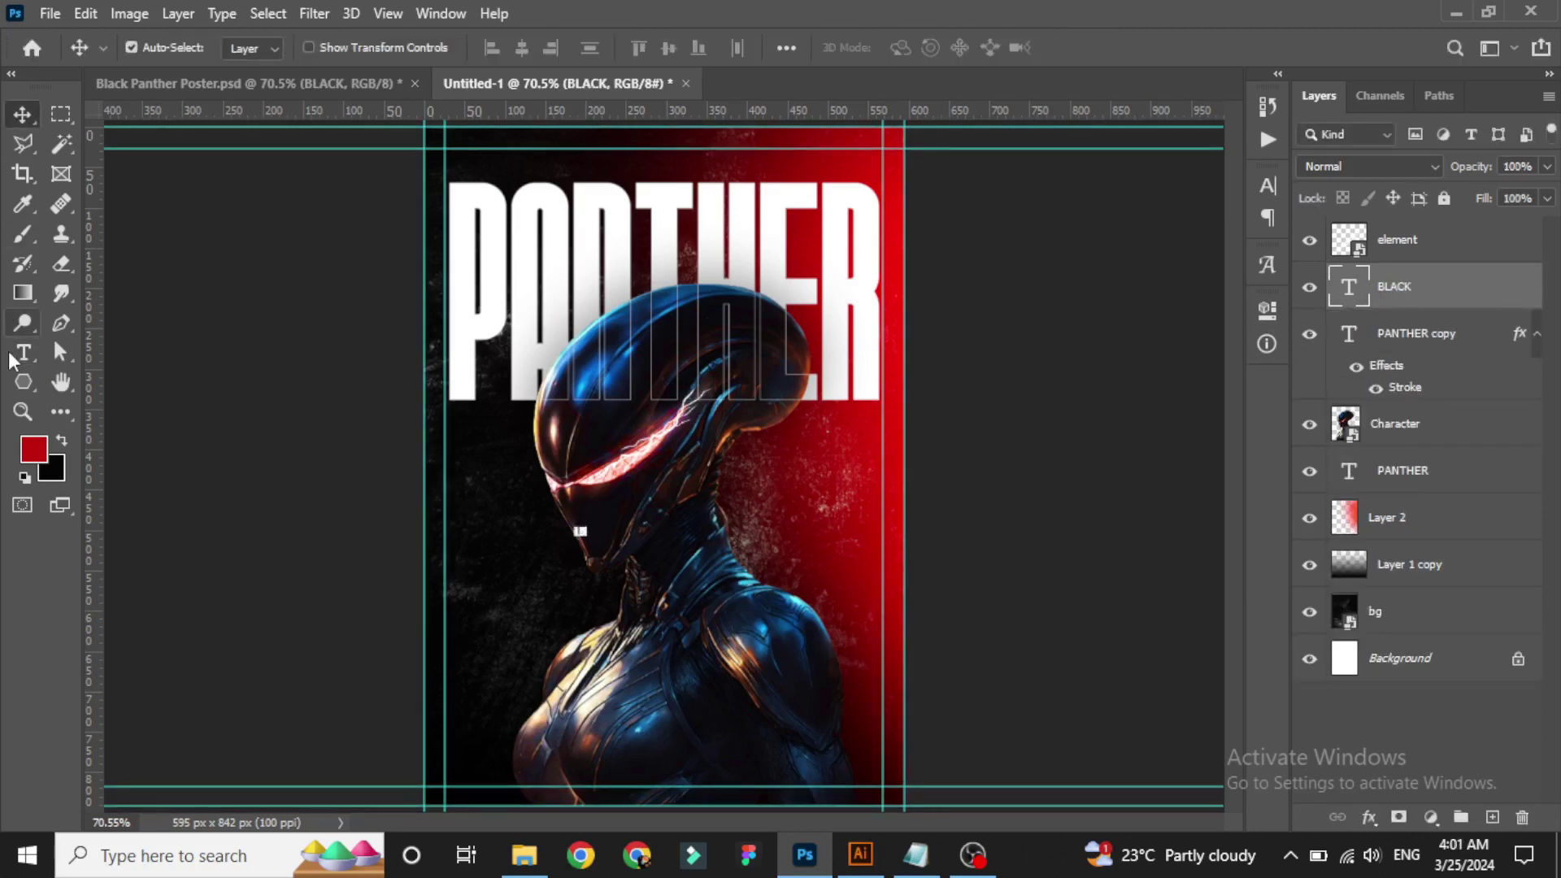
type("Mortend")
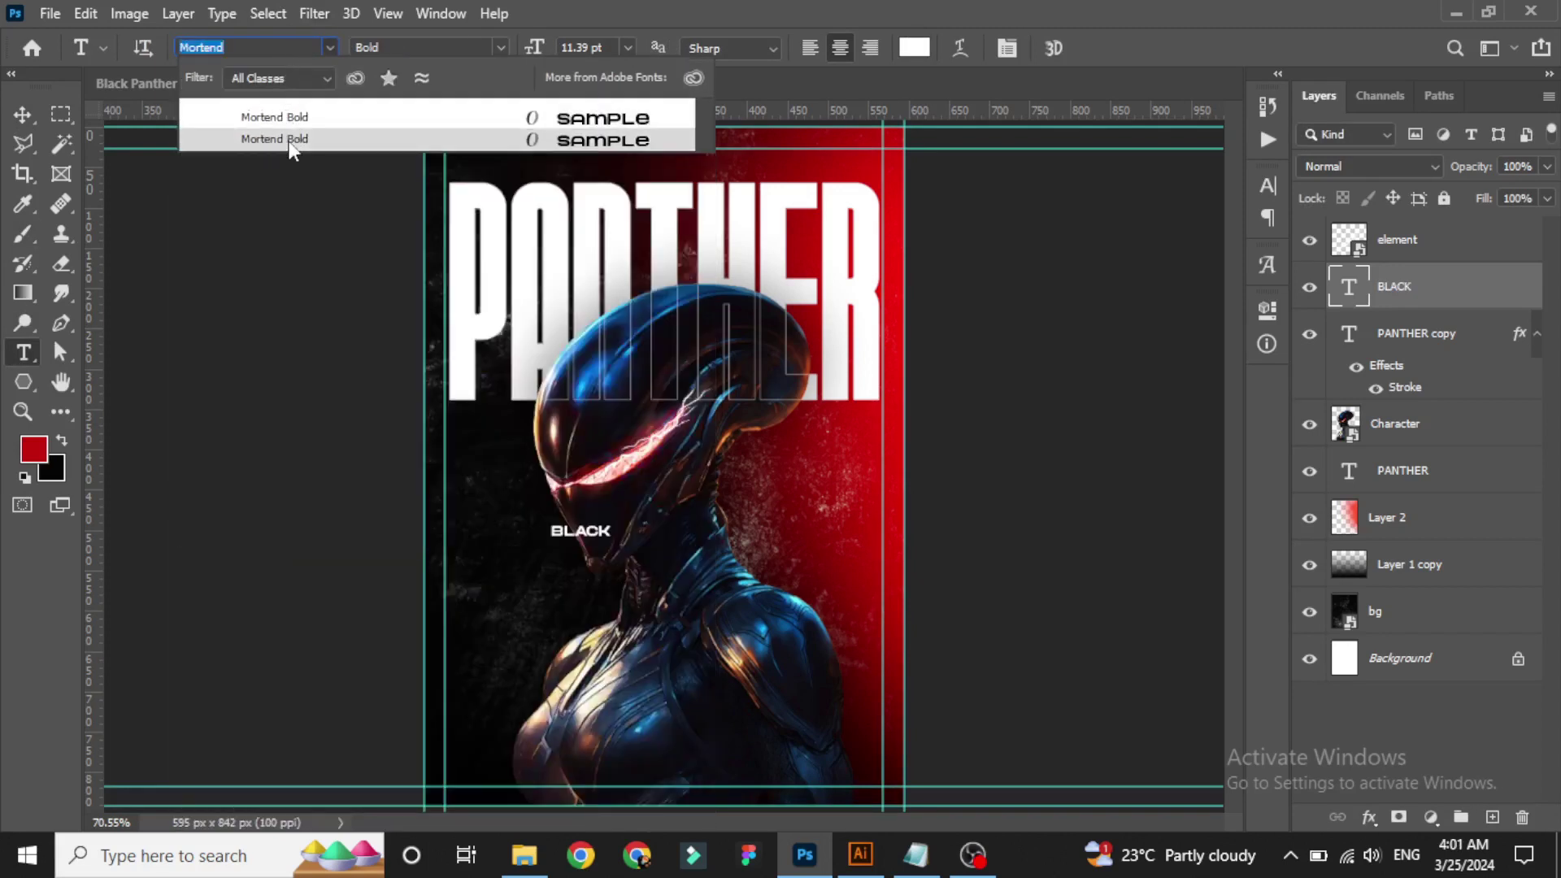
left_click(290, 140)
type("30")
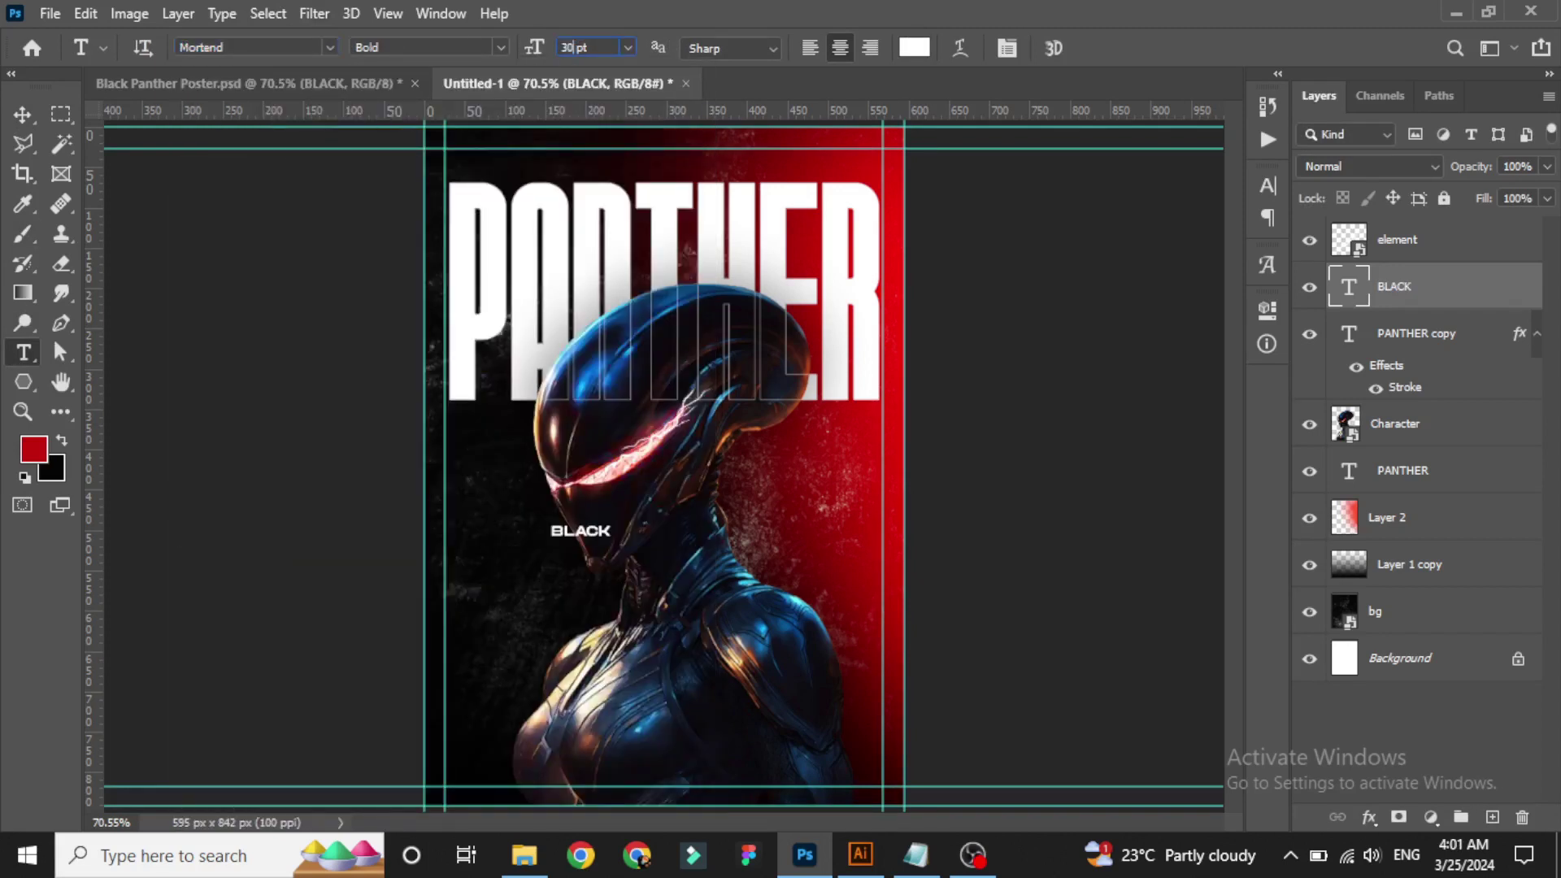
Move the BLACK text to the top of the poster above PANTHER.
key("v")
left_click_drag(591, 541, 673, 170)
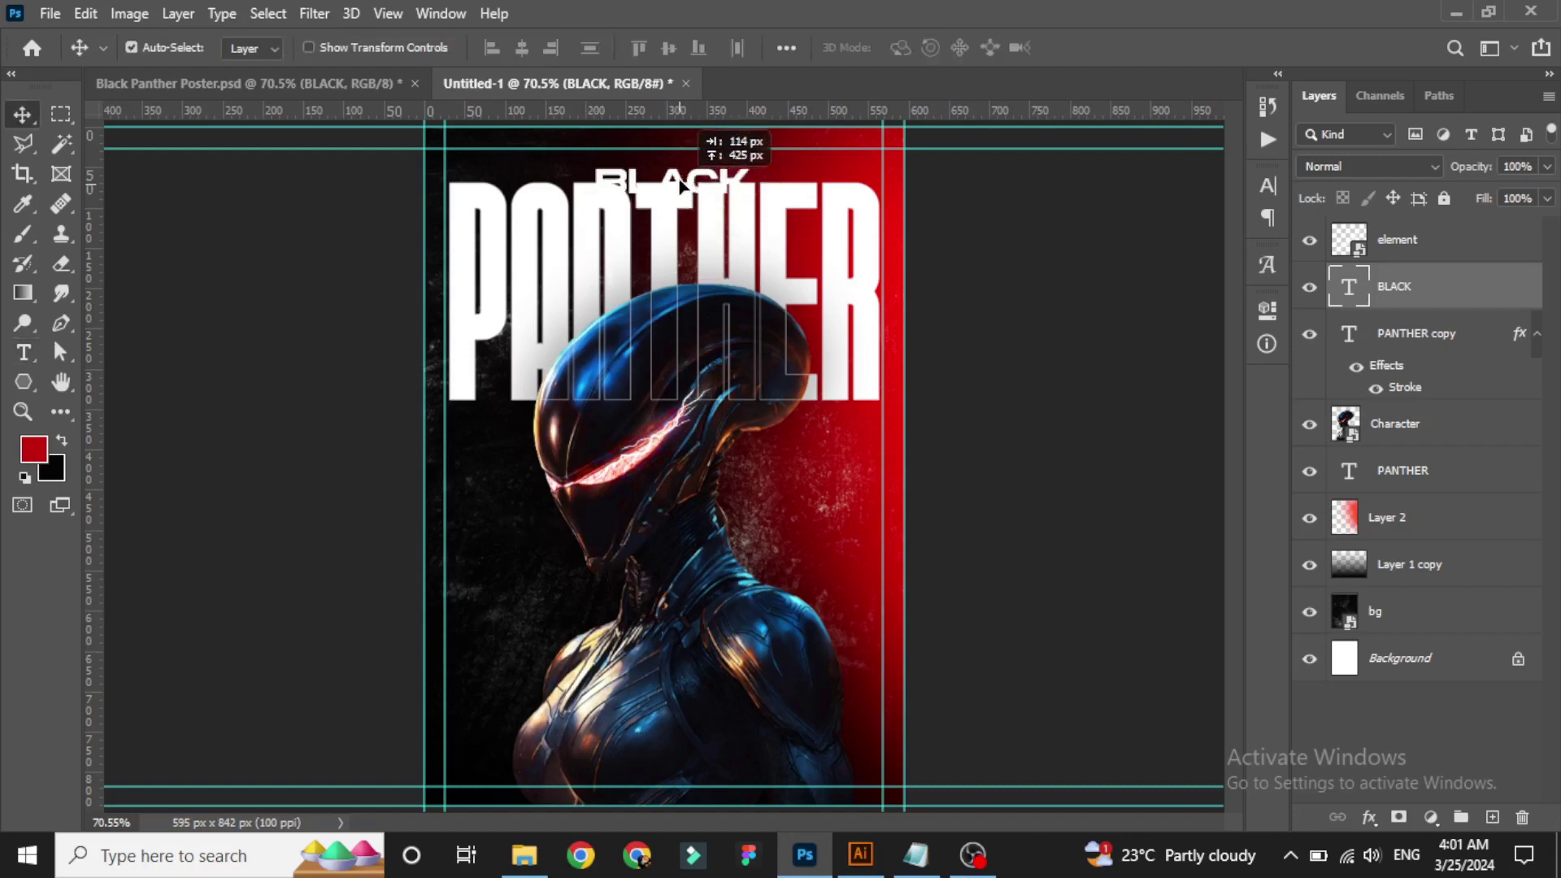
scroll(675, 175, "up", 2)
scroll(722, 252, "up", 1)
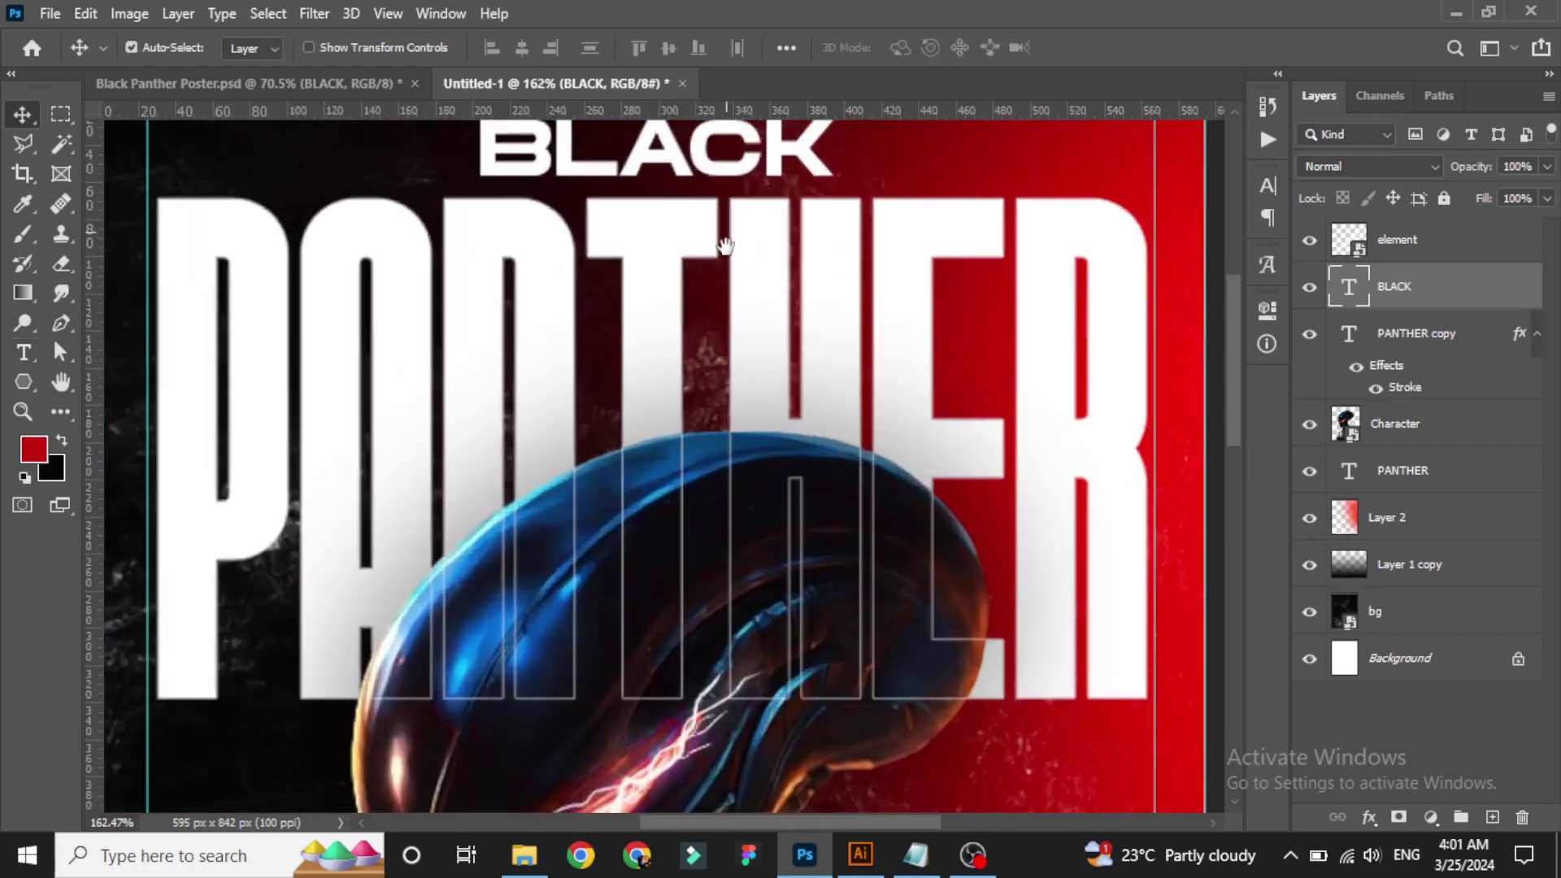
scroll(558, 408, "up", 2)
Change the BLACK heading's font size in the Type options bar.
key("t")
left_click(563, 46)
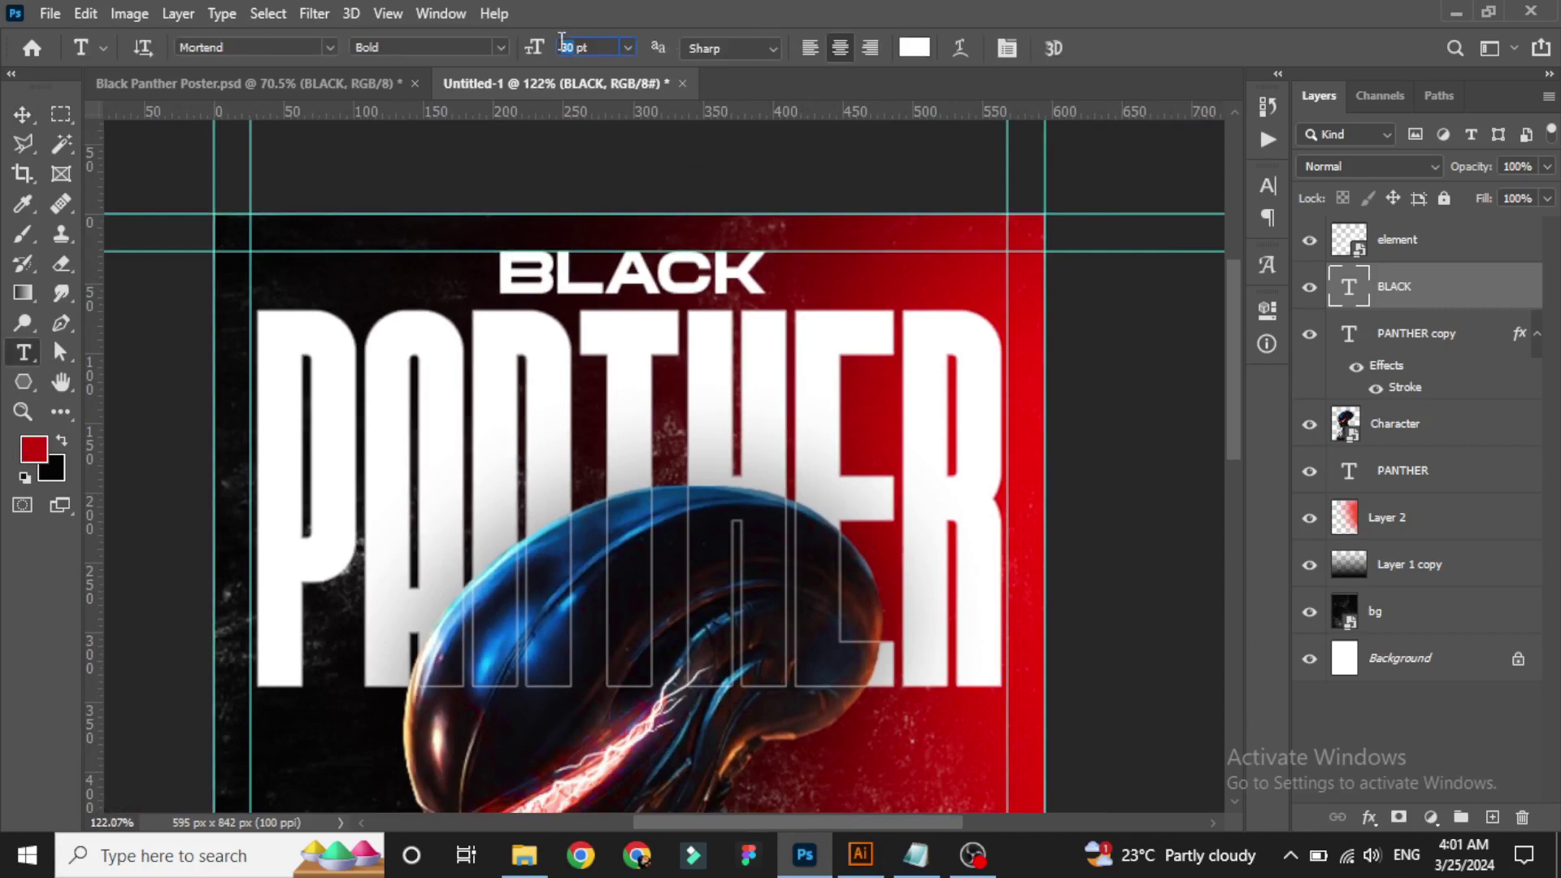
key("Return")
key("v")
key("alt+bracketleft")
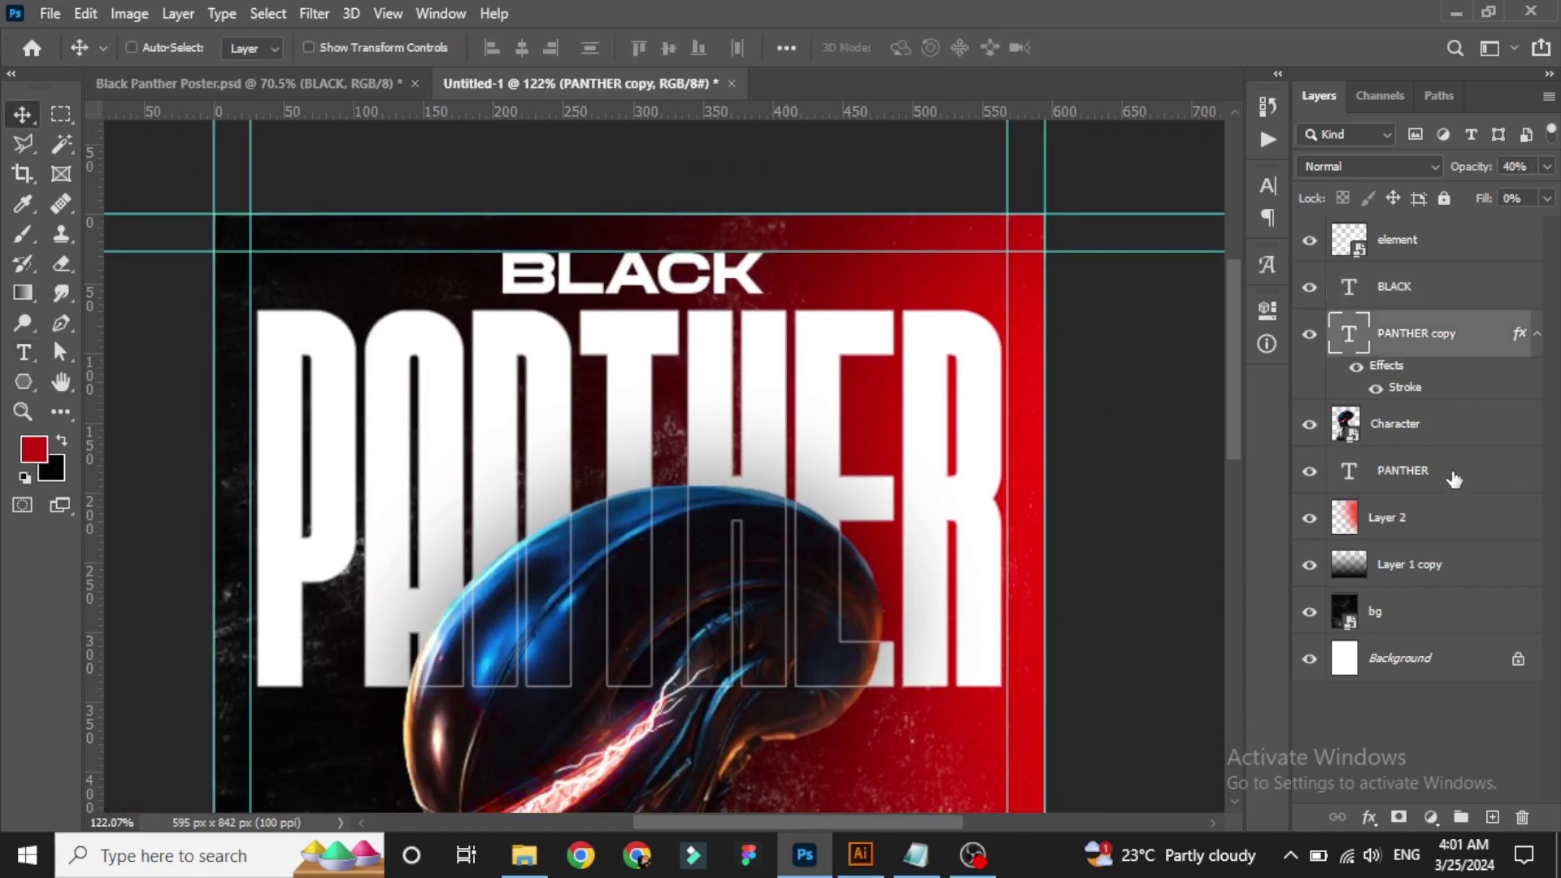
Shrink the original PANTHER title slightly with Free Transform.
left_click(1453, 479)
key("ctrl+t")
left_click_drag(1004, 309, 1000, 319)
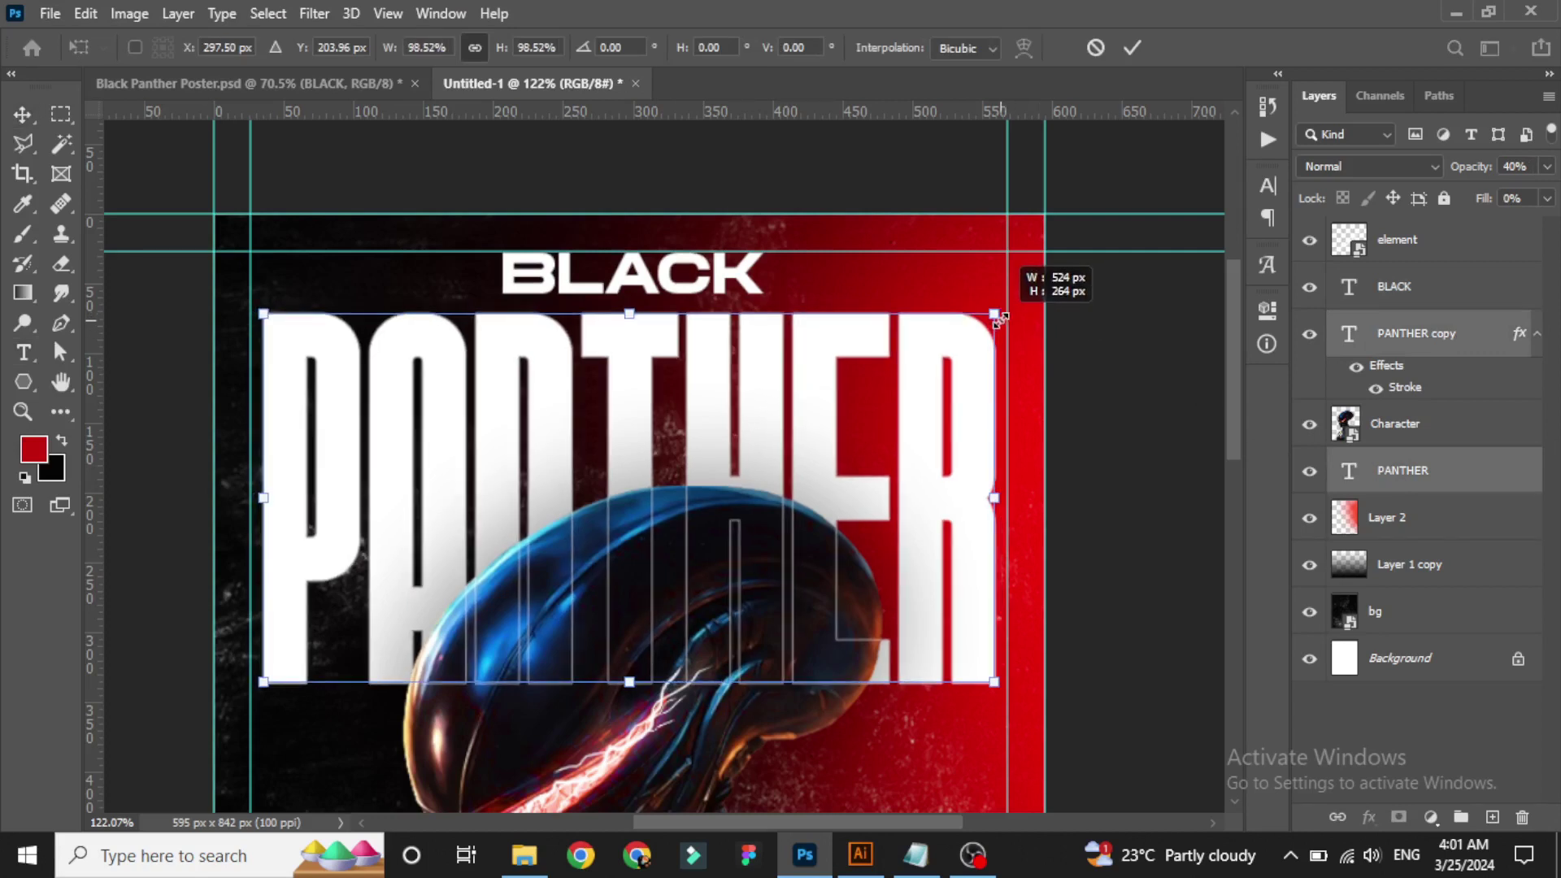
left_click(1133, 47)
scroll(843, 490, "down", 3)
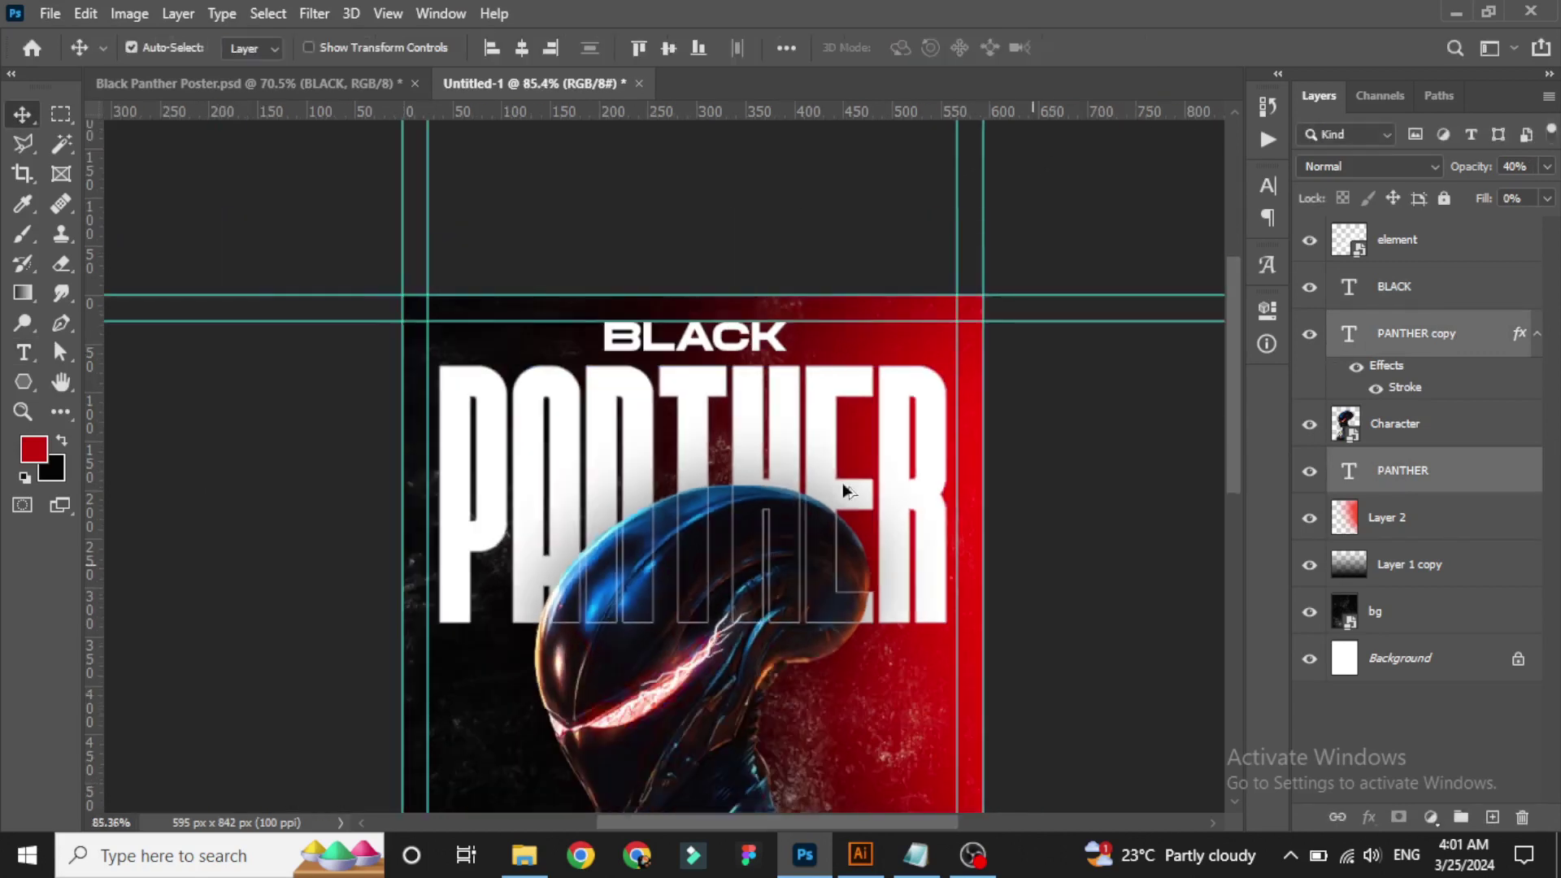
scroll(844, 490, "down", 2)
Reduce the BLACK heading's font size to 23, then adjust it once more.
left_click(1452, 298)
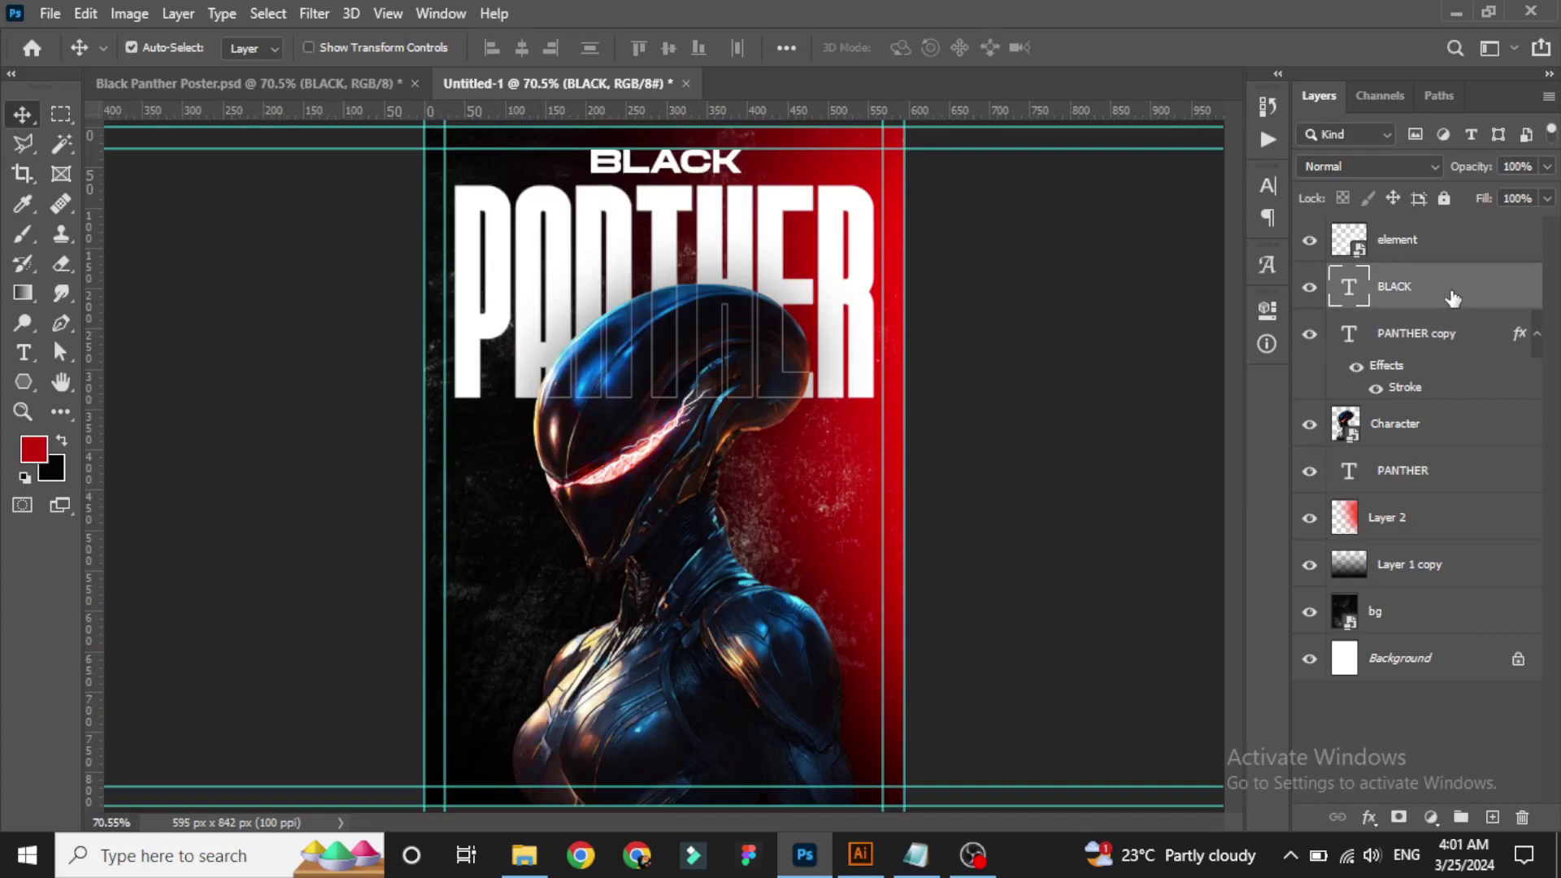
left_click(1266, 343)
left_click(1472, 278)
left_click(35, 356)
type("23")
key("Return")
key("v")
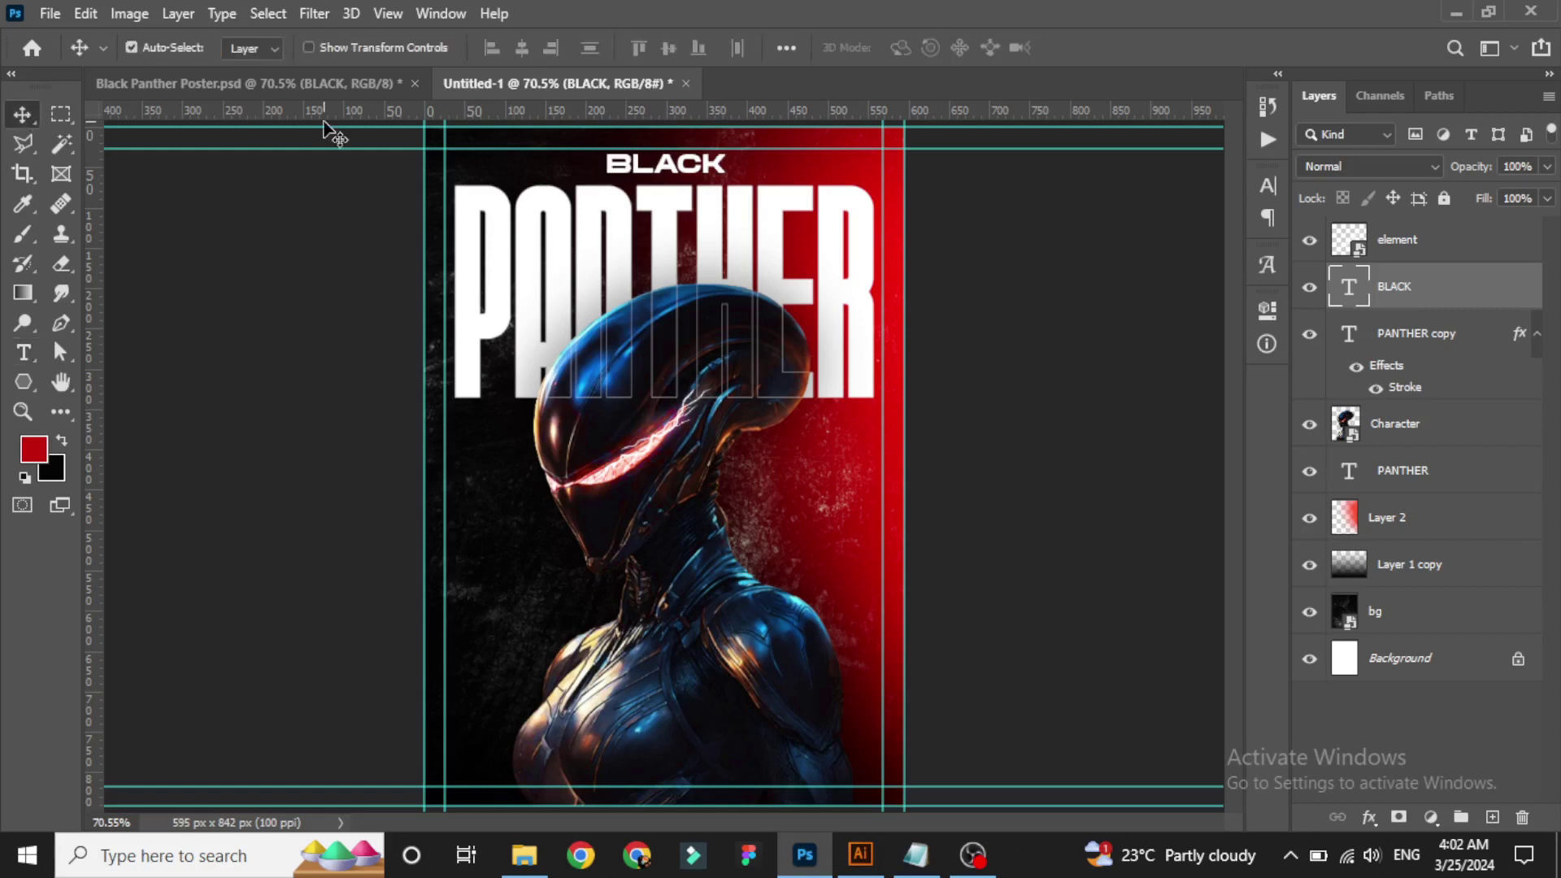
left_click(27, 355)
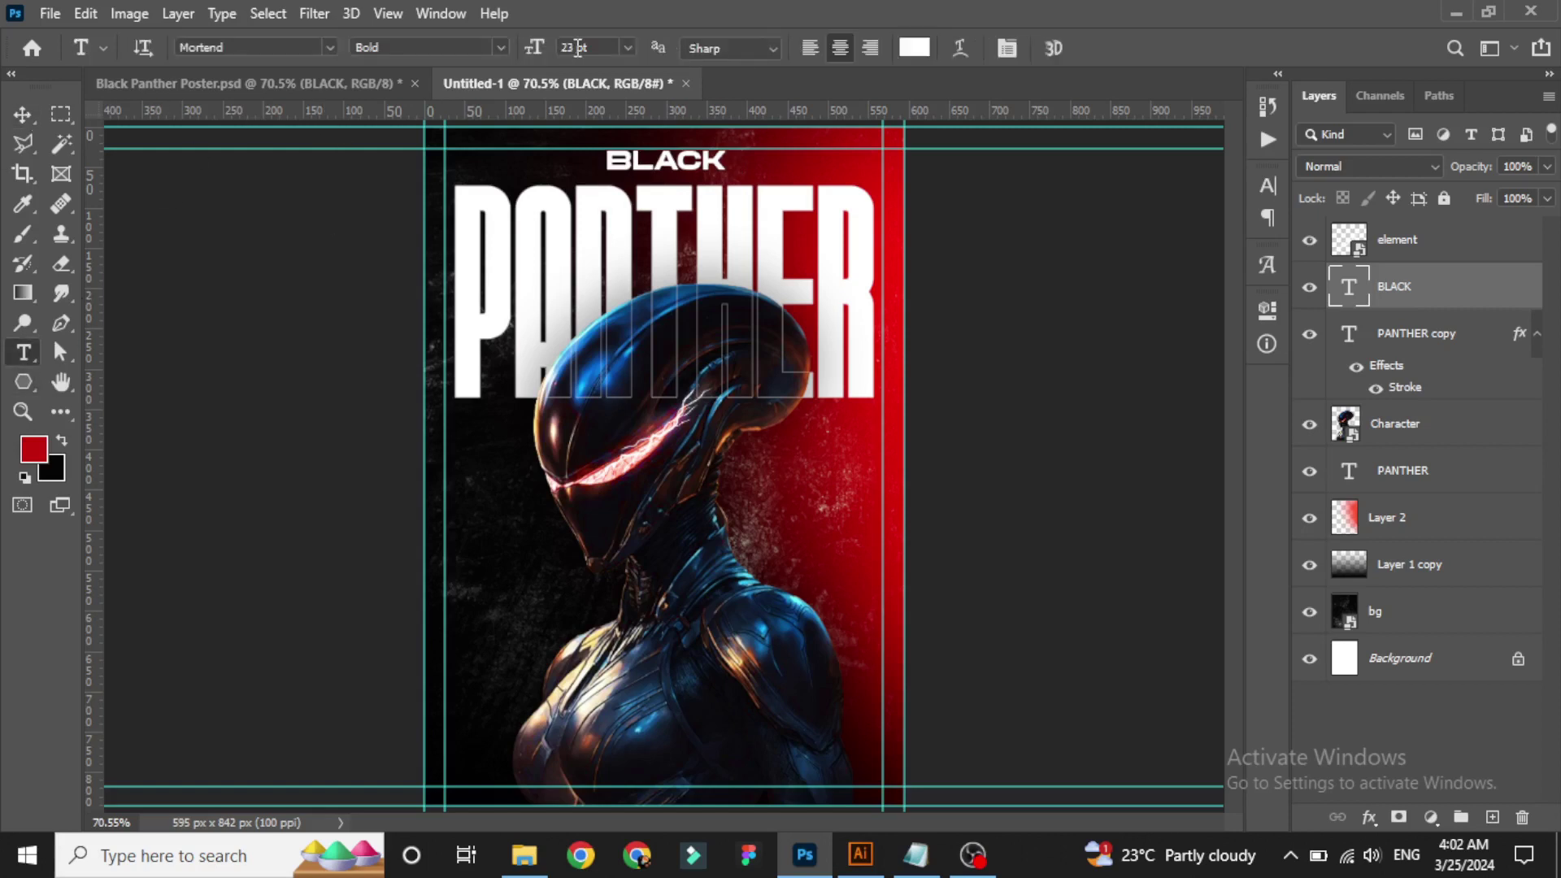
type("1")
key("Return")
left_click(22, 115)
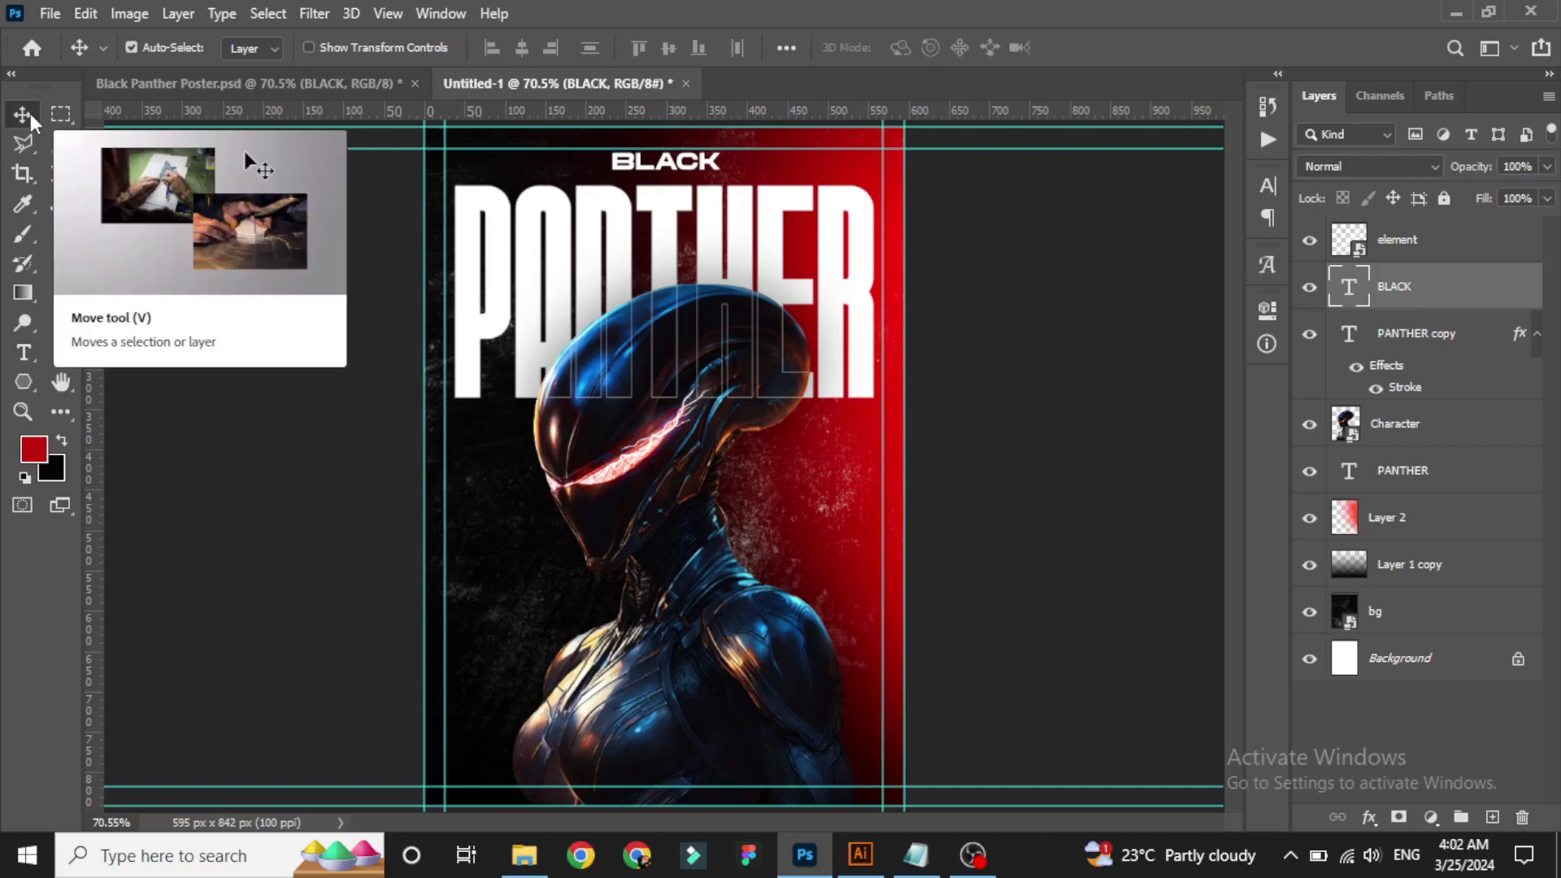
In Illustrator, draw a short horizontal straight line with the Pen tool.
key("alt+Tab")
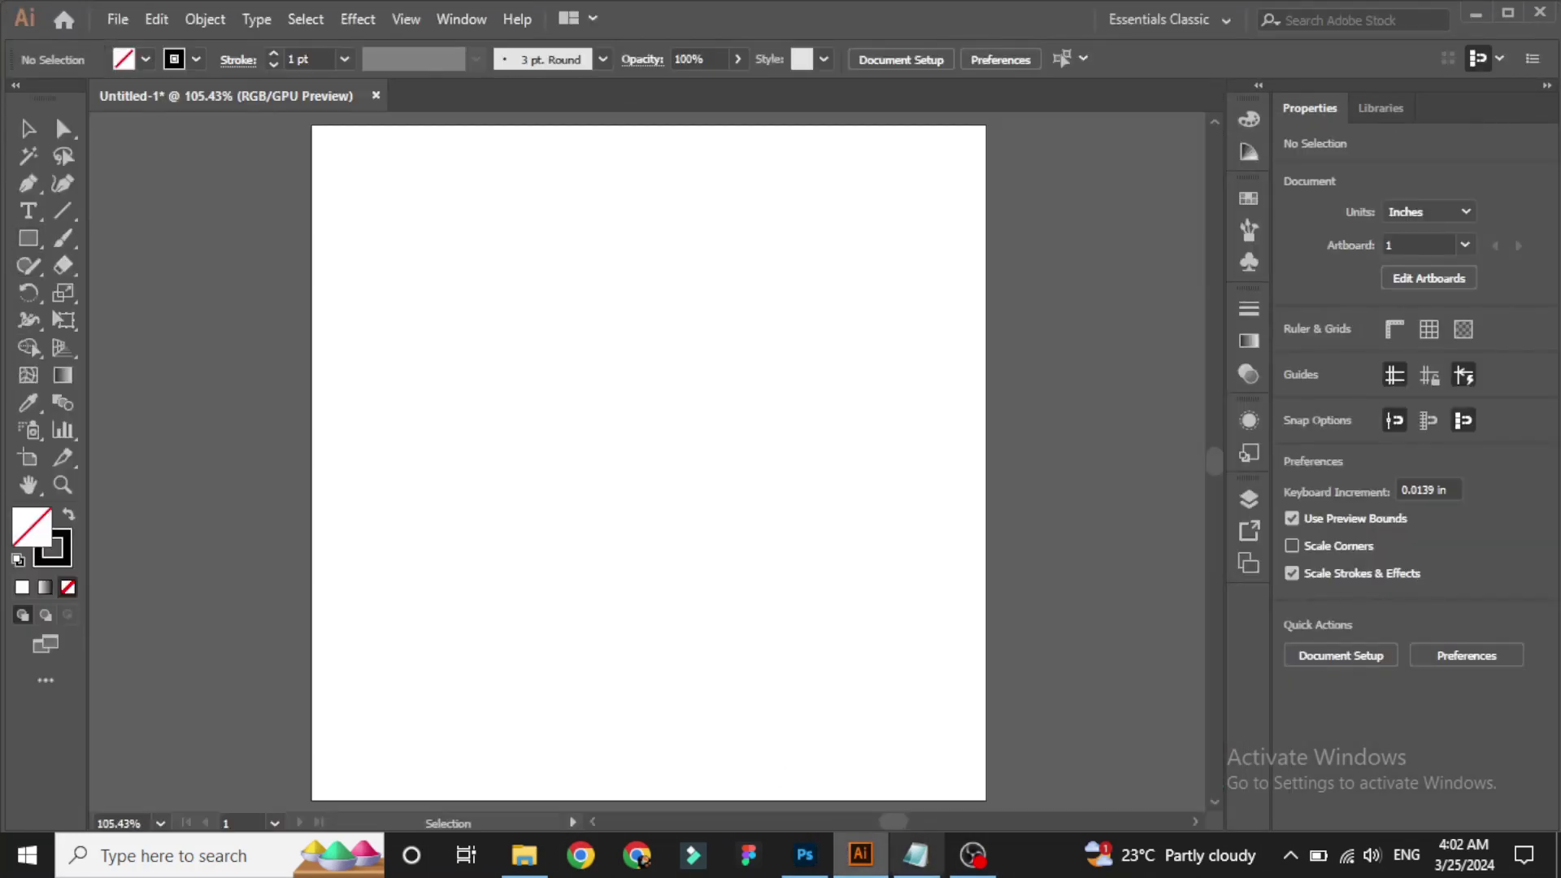
left_click(27, 184)
left_click(568, 393)
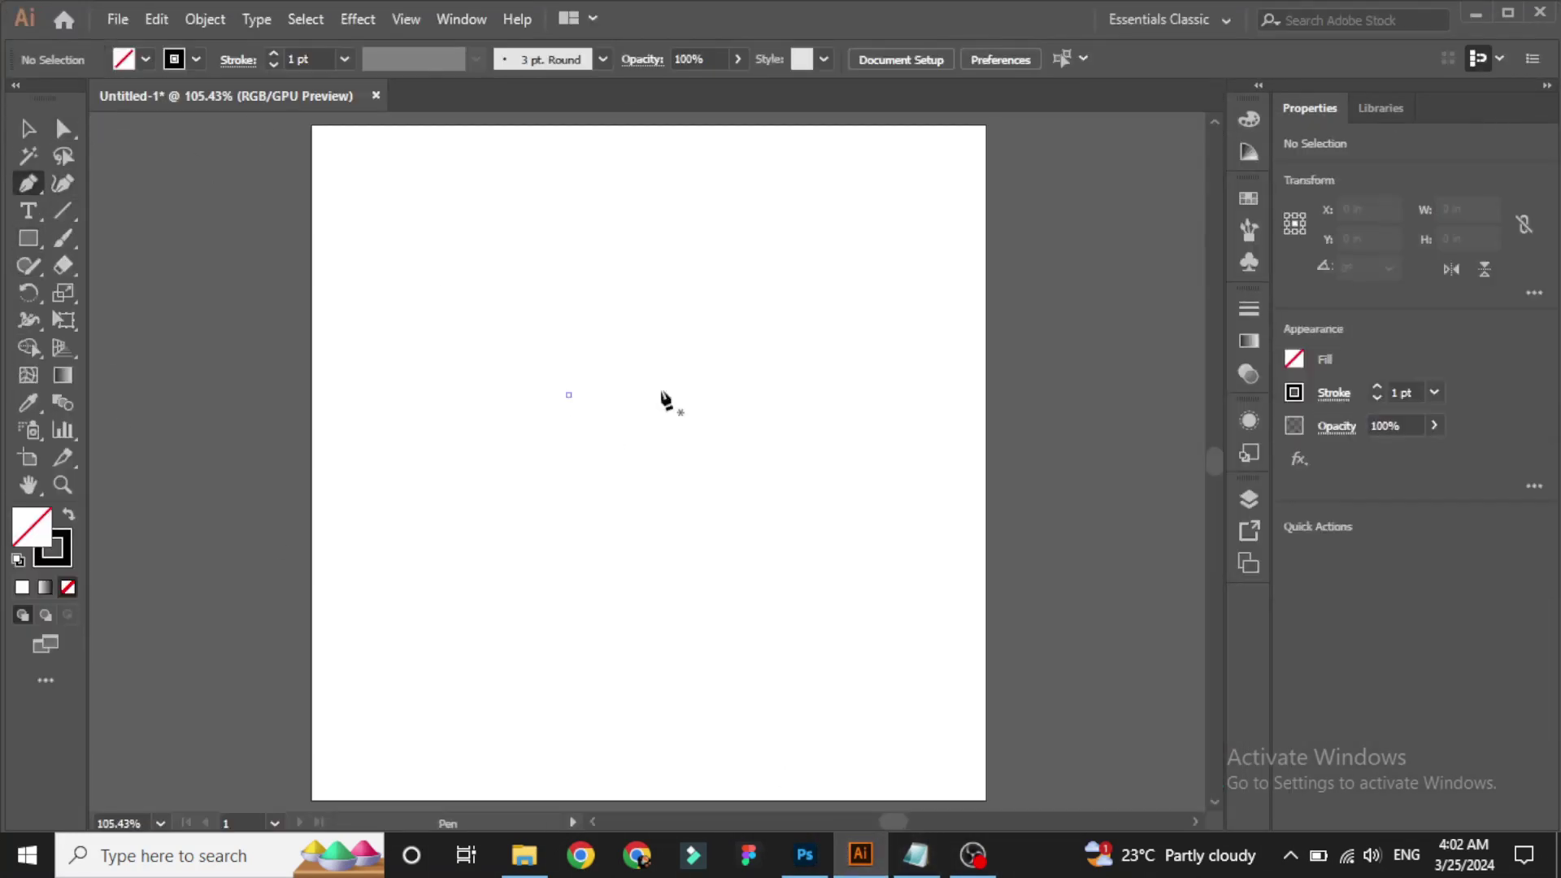
left_click(756, 394)
left_click(27, 129)
left_click(694, 449)
left_click(663, 394)
Give the line a tapered width profile and a 3 pt white stroke.
left_click(475, 59)
left_click(406, 236)
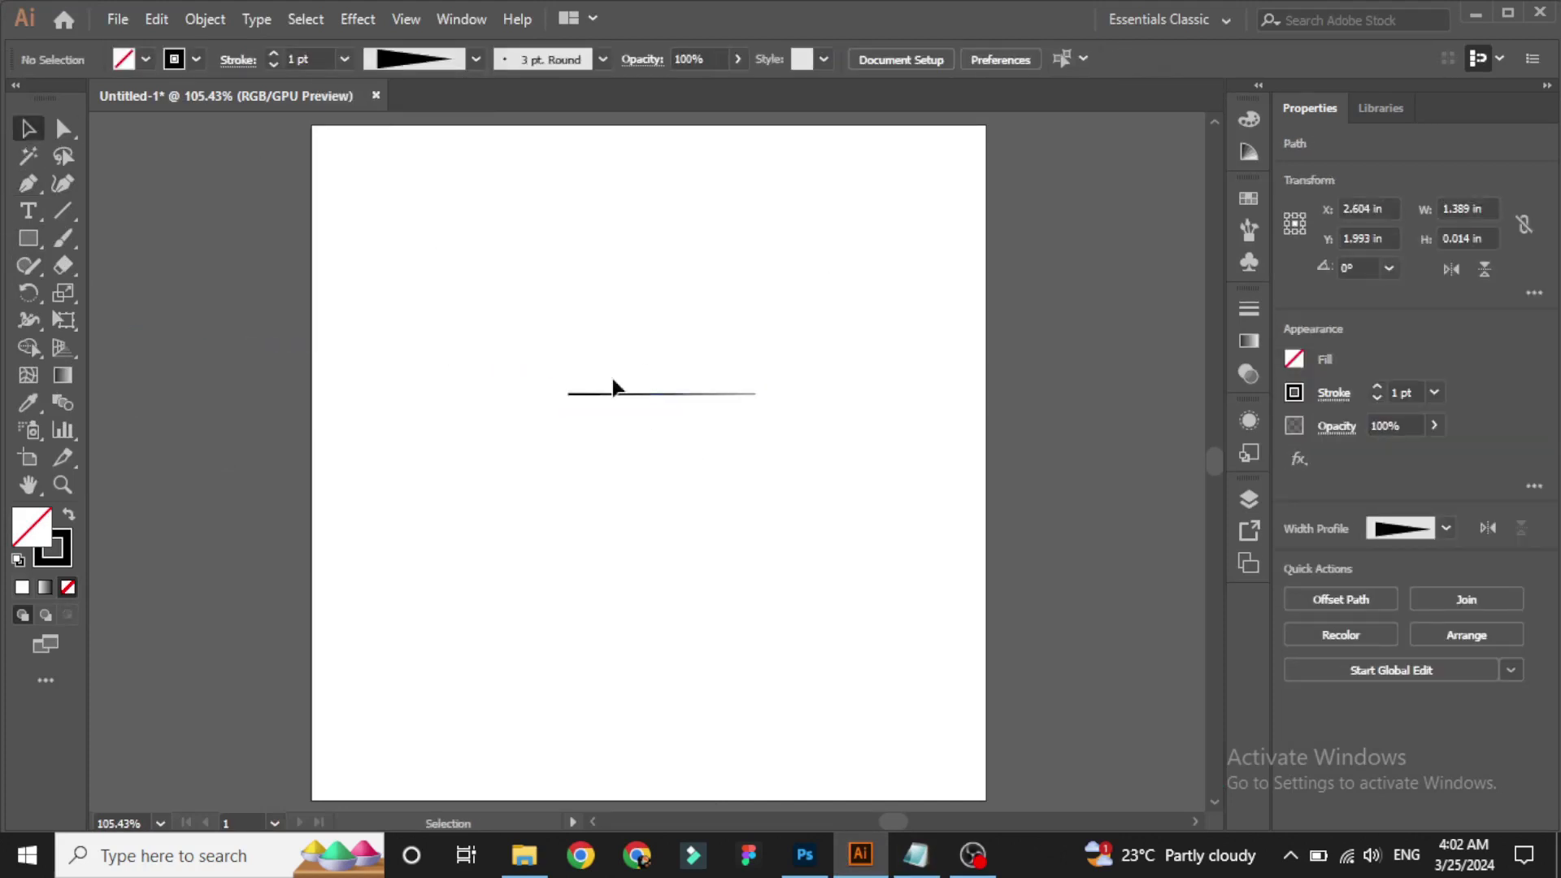
left_click(274, 55)
left_click(600, 307)
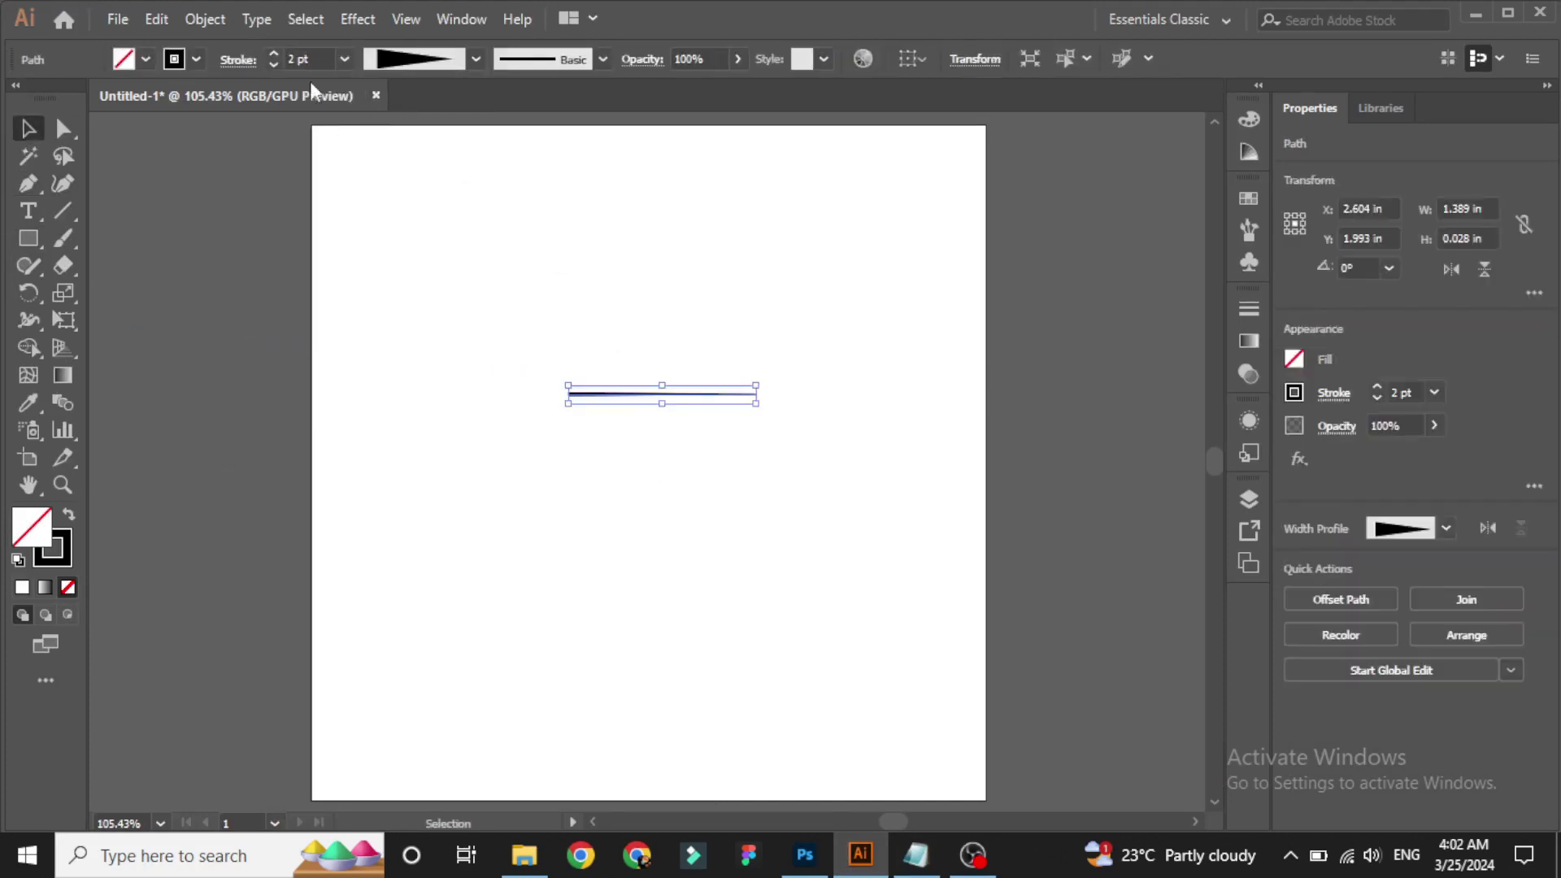
left_click(606, 397)
left_click(196, 59)
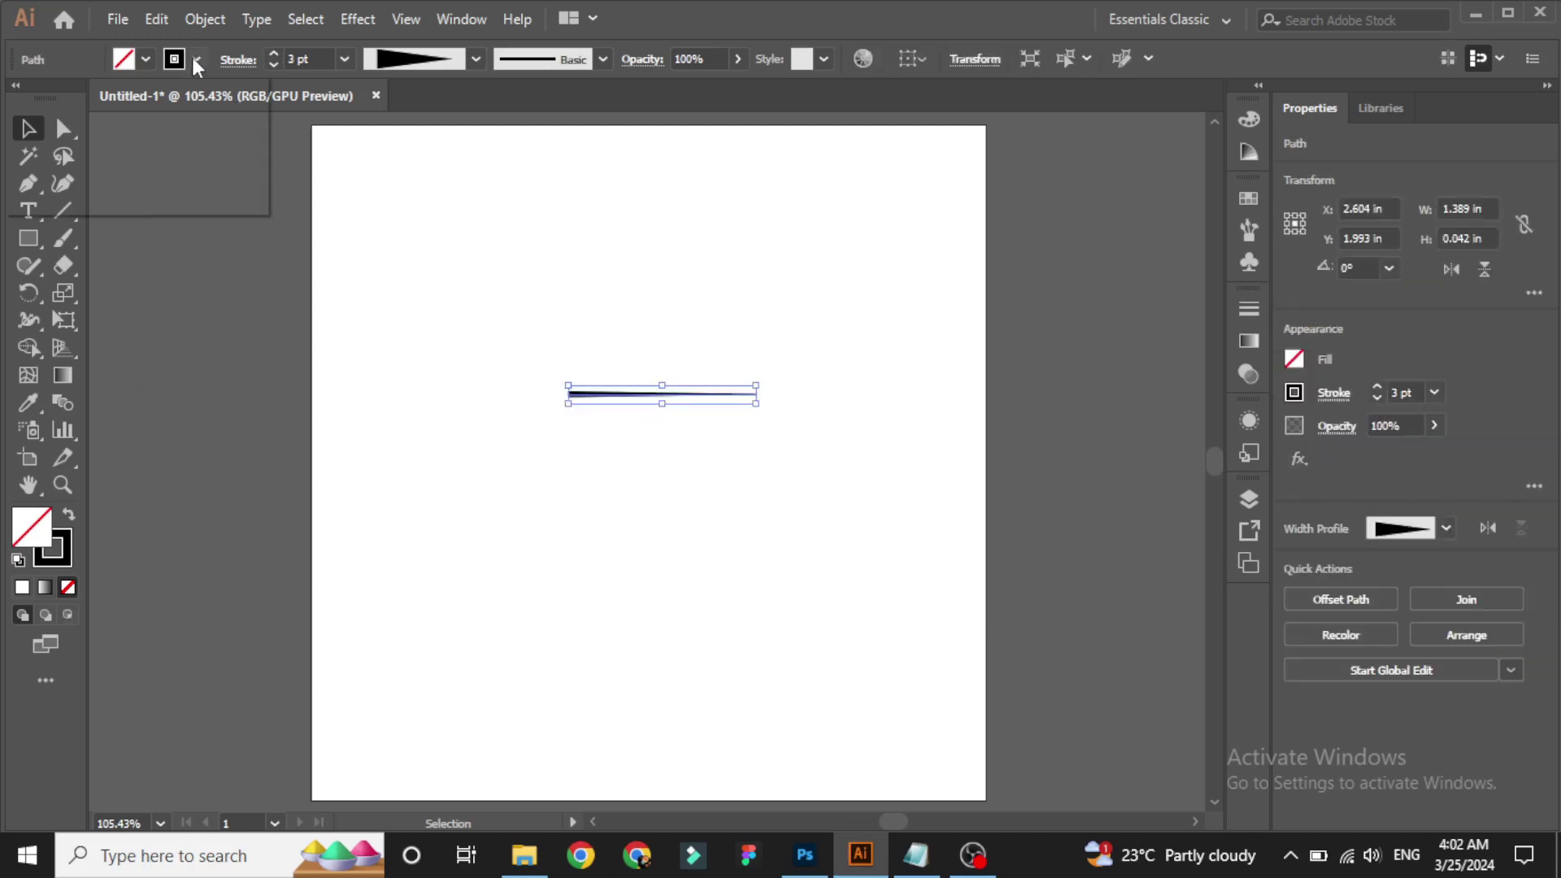
left_click(47, 101)
Paste the tapered line into Photoshop as a Smart Object, placed right of BLACK.
key("alt+Tab")
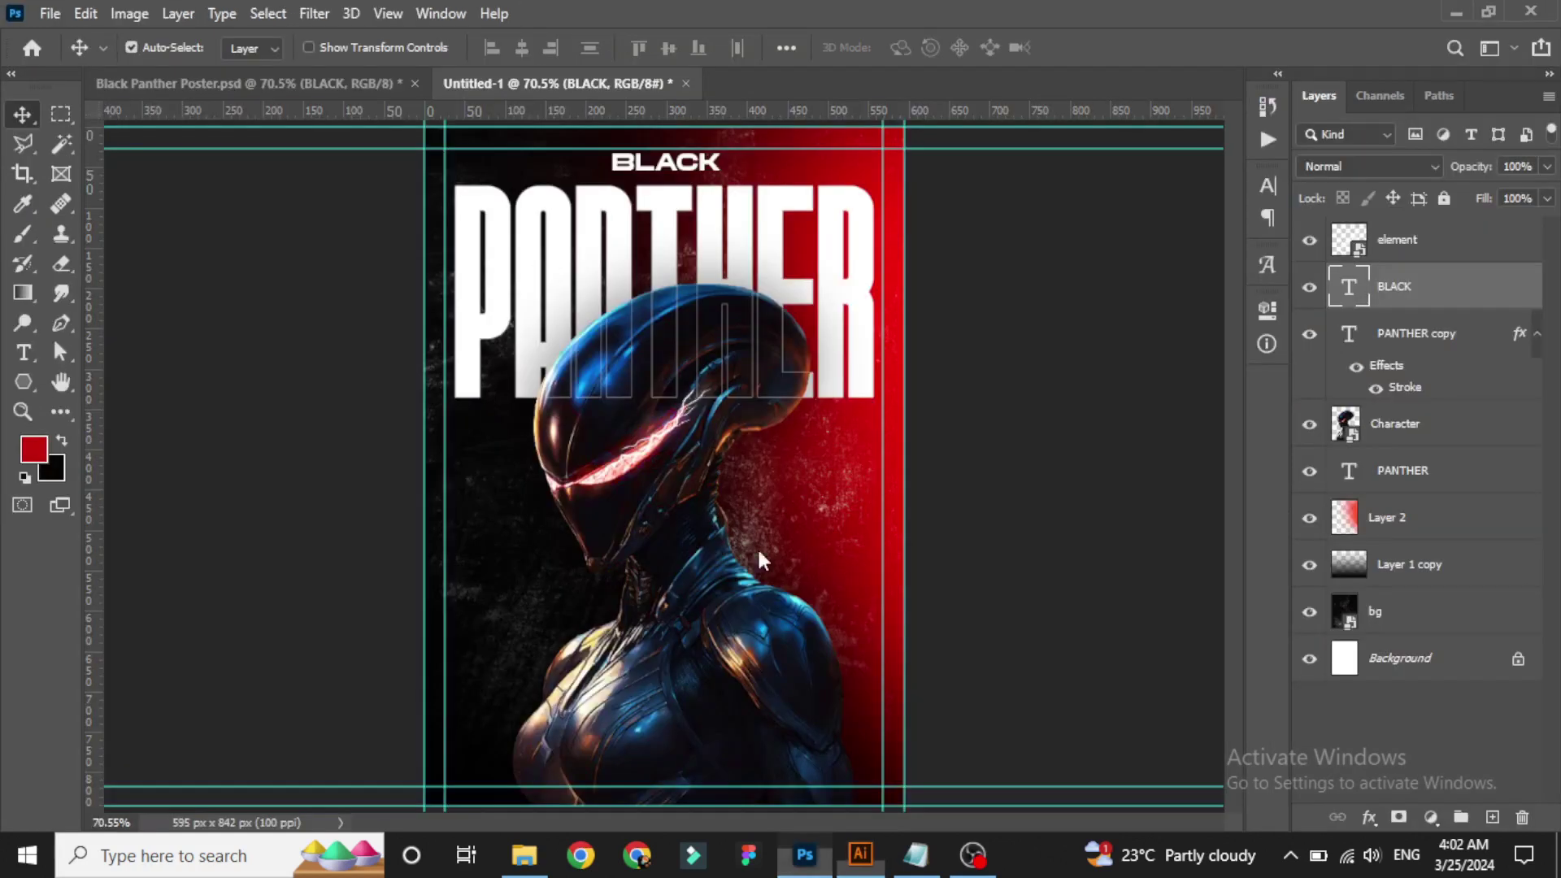
left_click(873, 222)
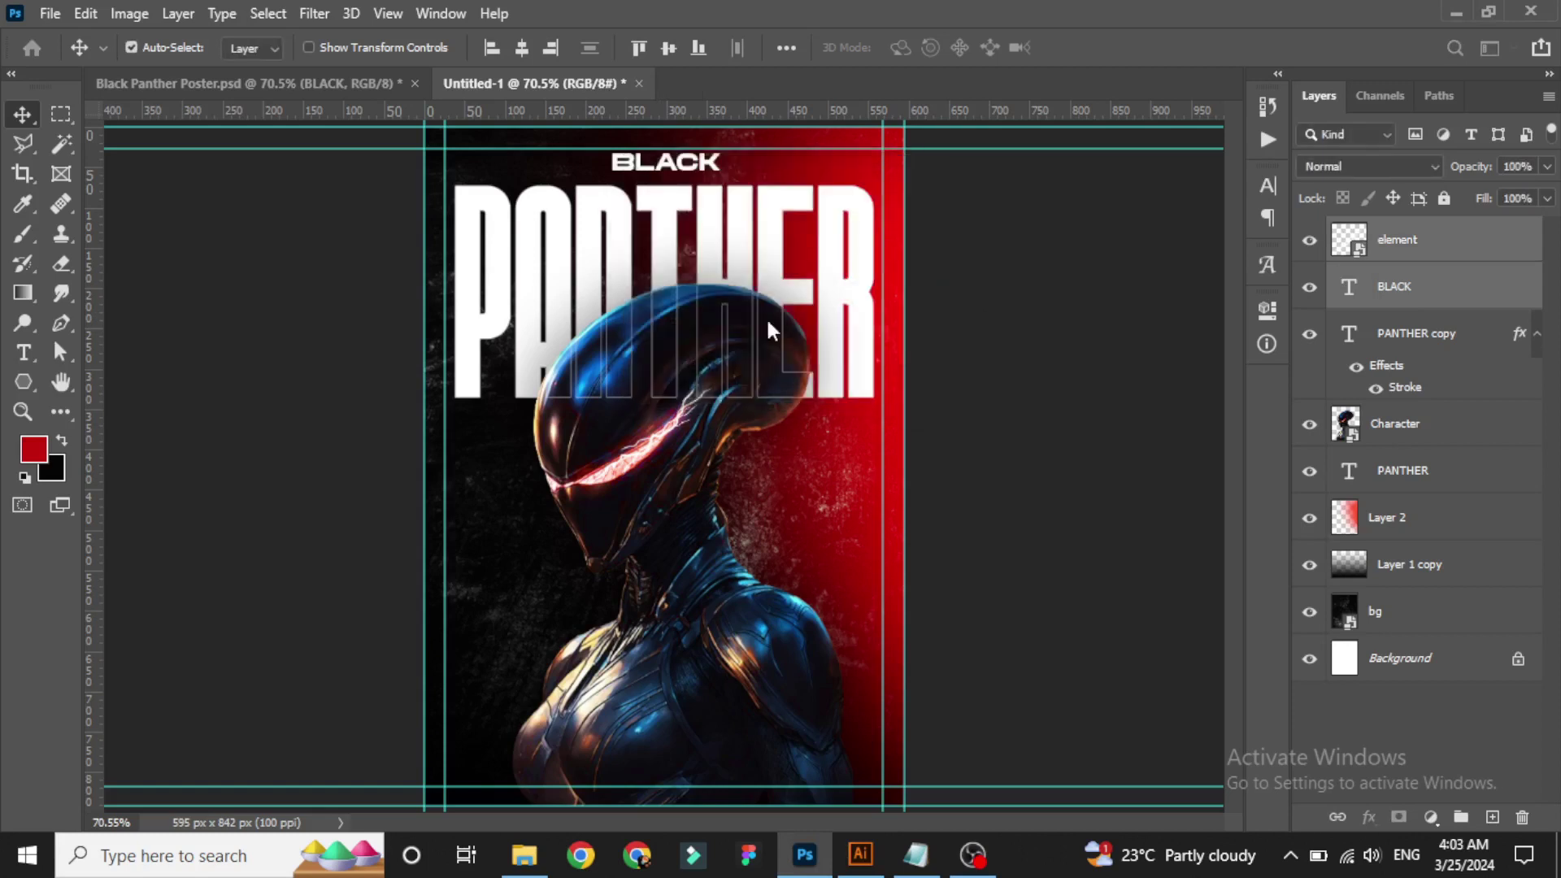
scroll(716, 472, "up", 2)
scroll(711, 495, "up", 3)
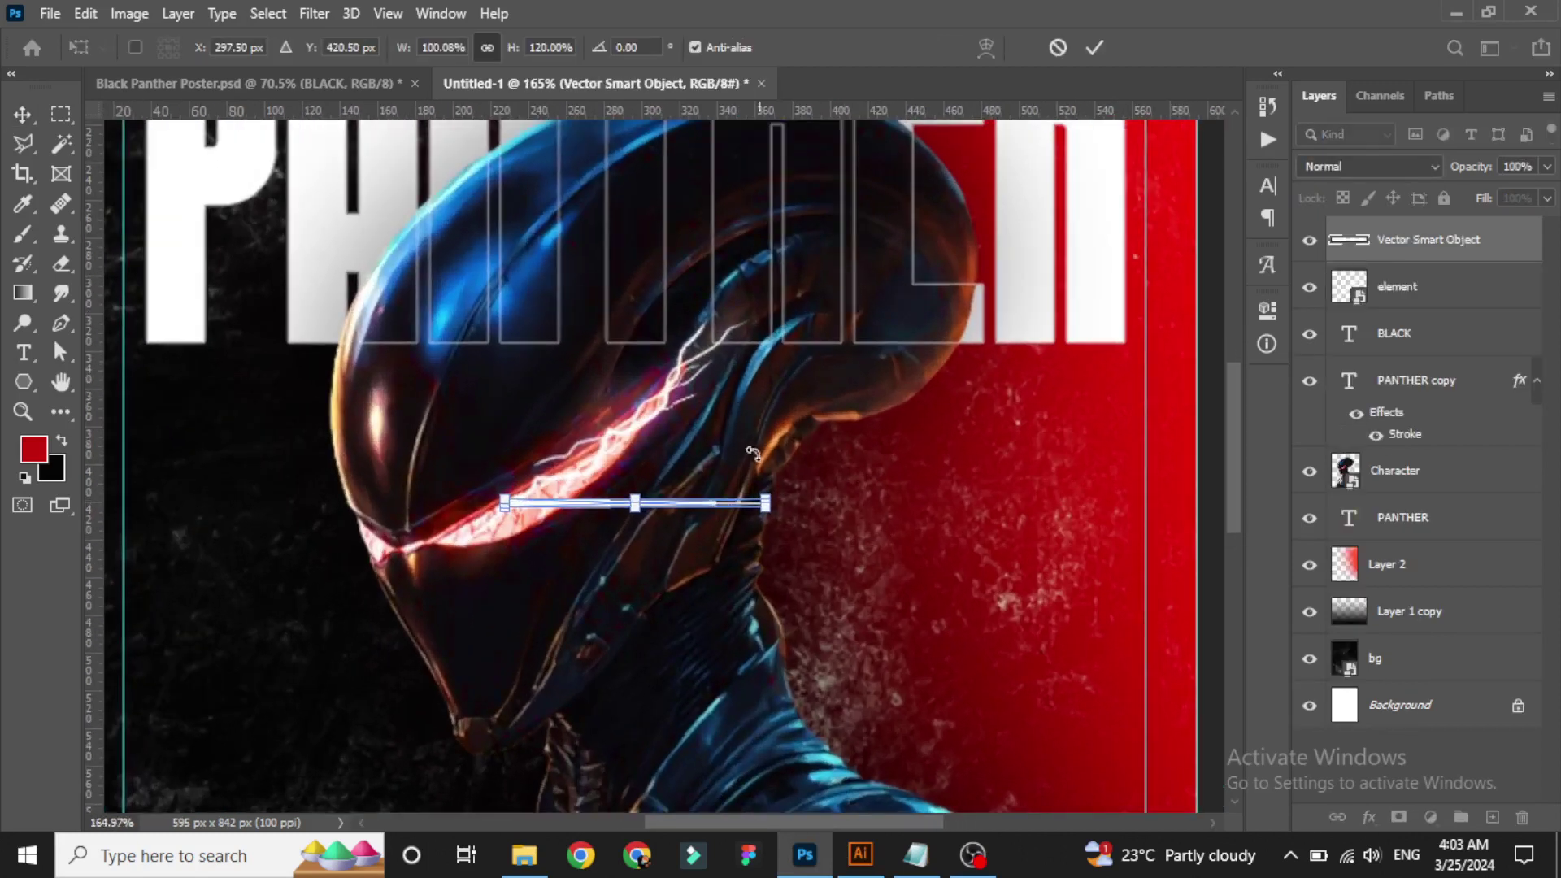
left_click_drag(731, 501, 868, 209)
scroll(861, 677, "up", 5)
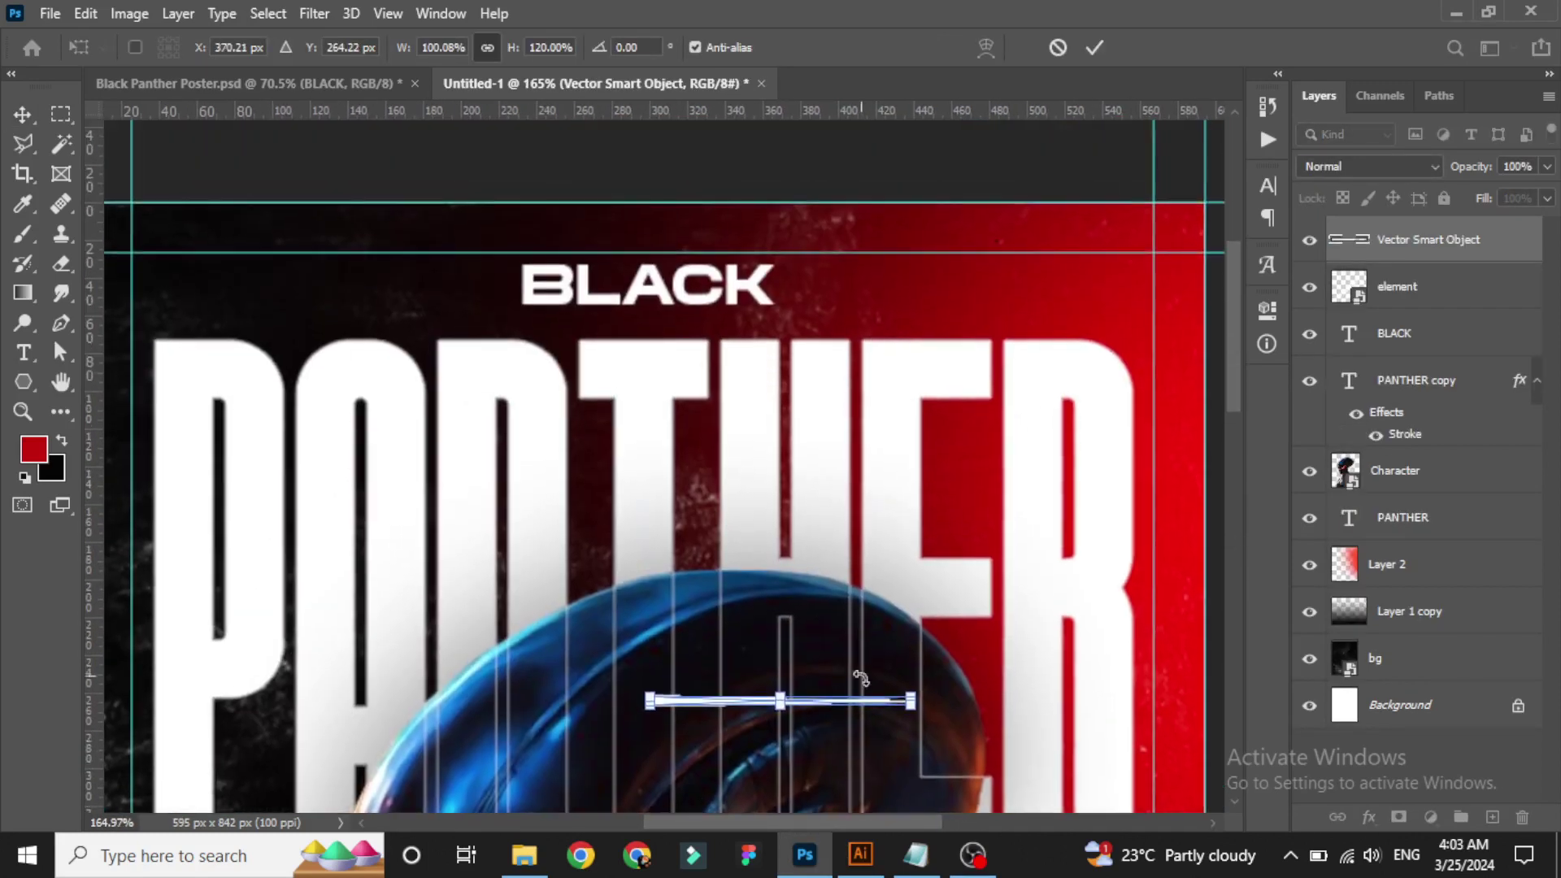
left_click_drag(851, 706, 1035, 288)
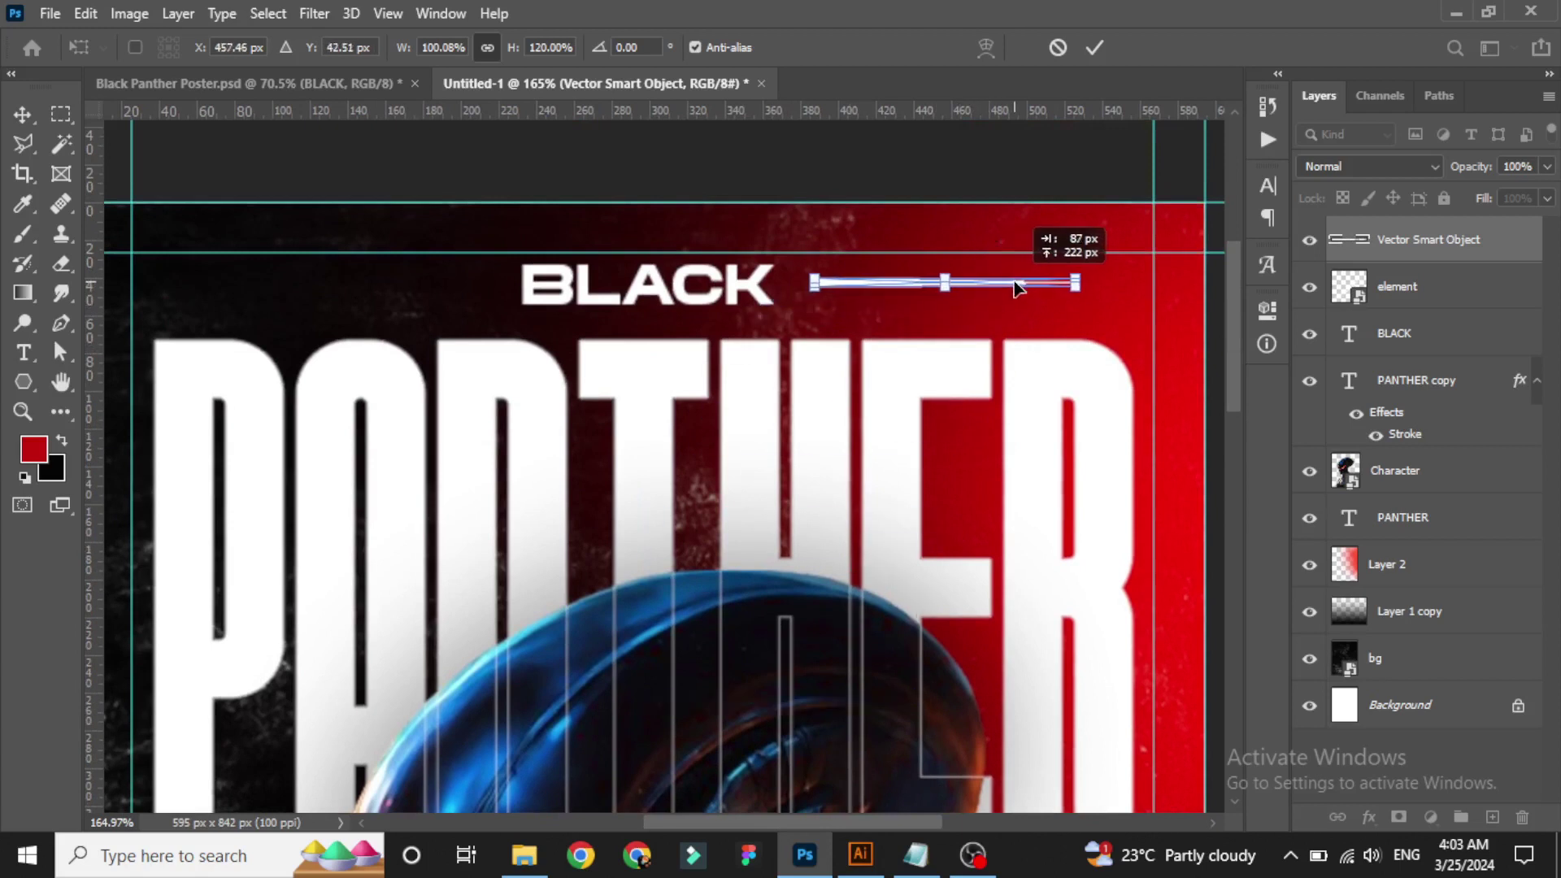
left_click_drag(1035, 288, 1055, 293)
left_click(1095, 48)
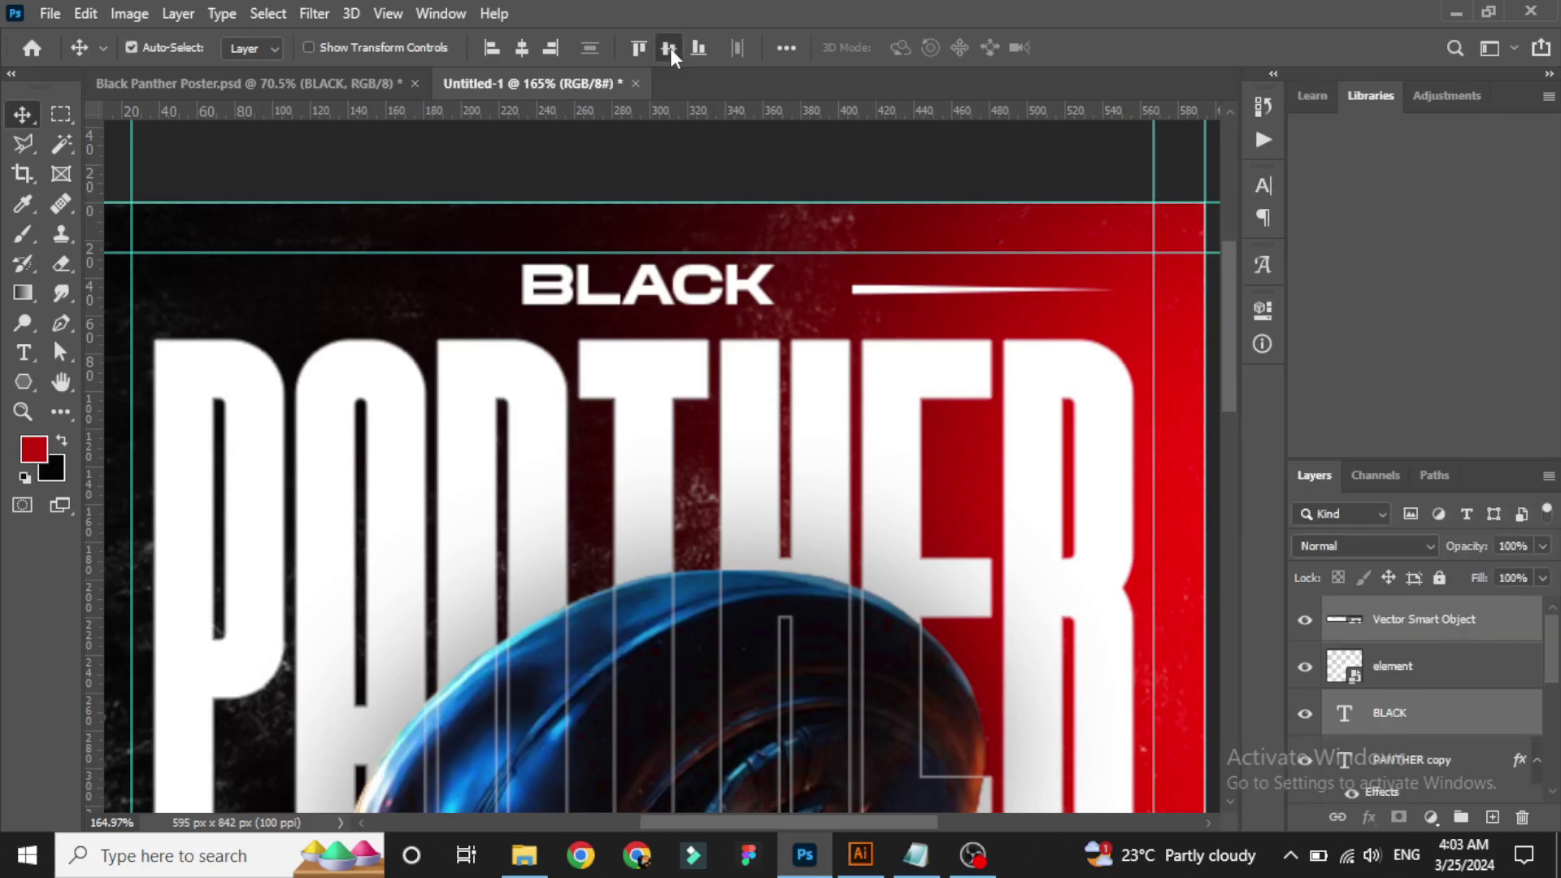
left_click(1547, 95)
left_click(1301, 345)
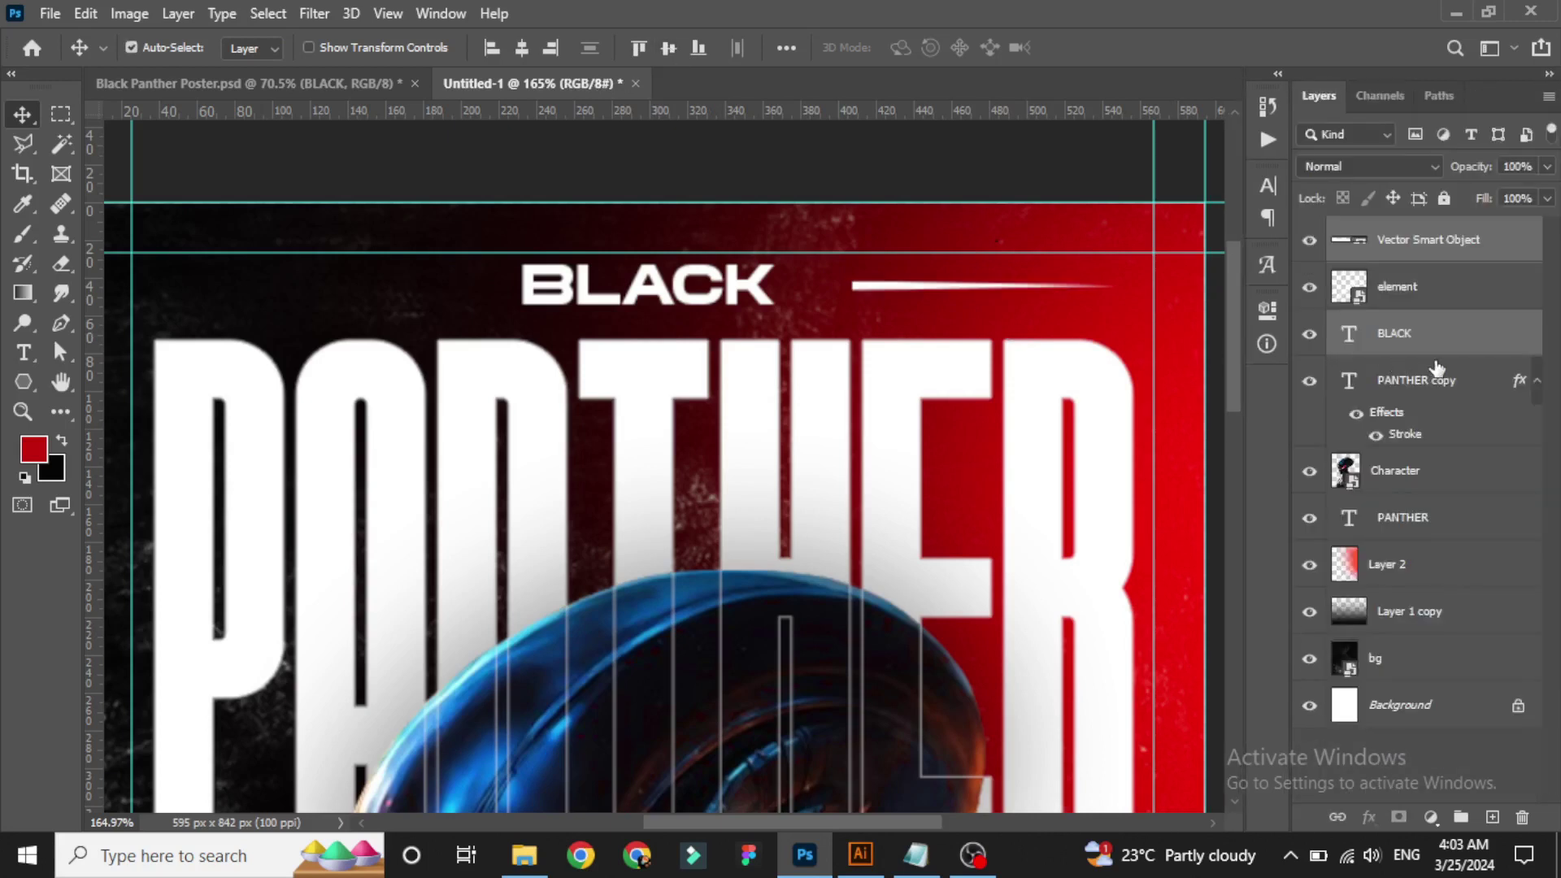
Duplicate the tapered line layer and flip the copy horizontally.
scroll(1069, 348, "down", 3)
scroll(1069, 348, "down", 3)
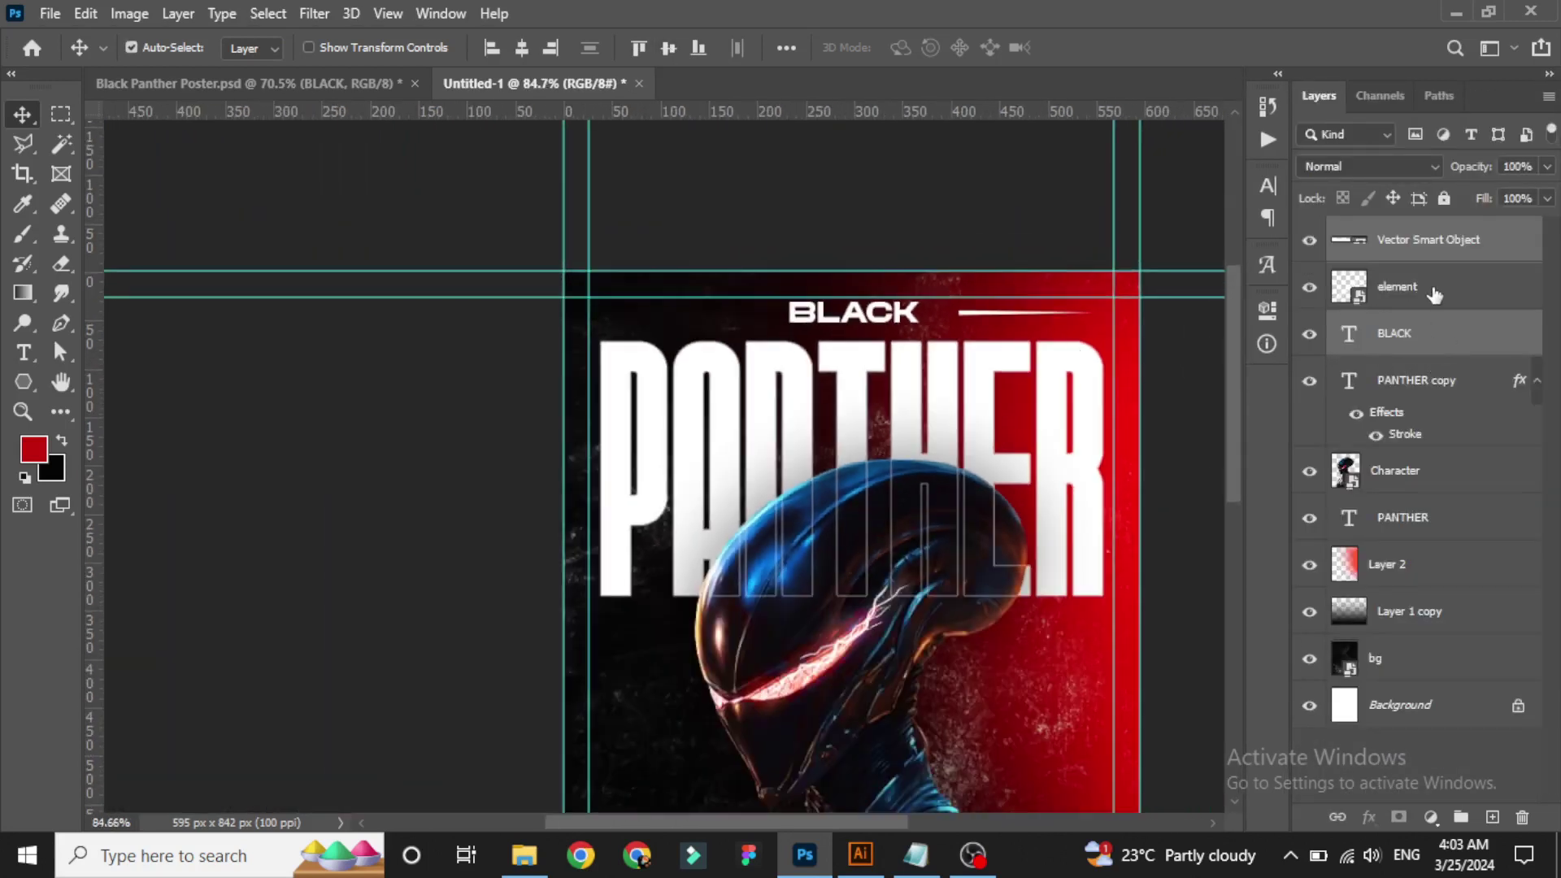
left_click(1431, 241)
key("ctrl+j")
key("ctrl+t")
right_click(992, 316)
left_click(1098, 671)
Move the mirrored copy to the left of BLACK and commit it.
scroll(965, 309, "up", 7)
scroll(965, 309, "up", 2)
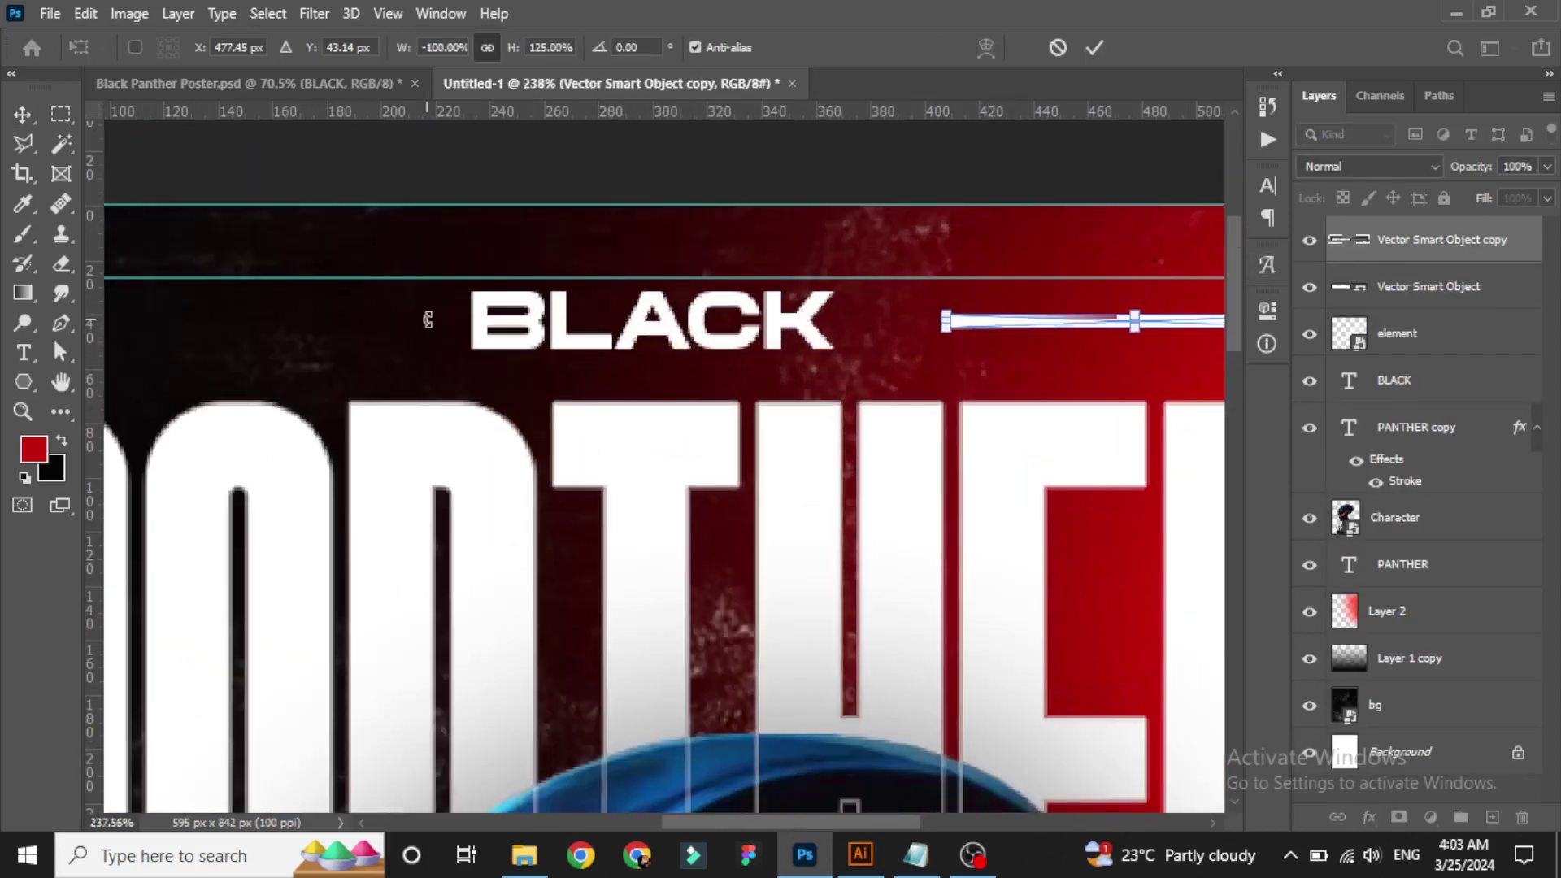
left_click_drag(978, 333, 1081, 334)
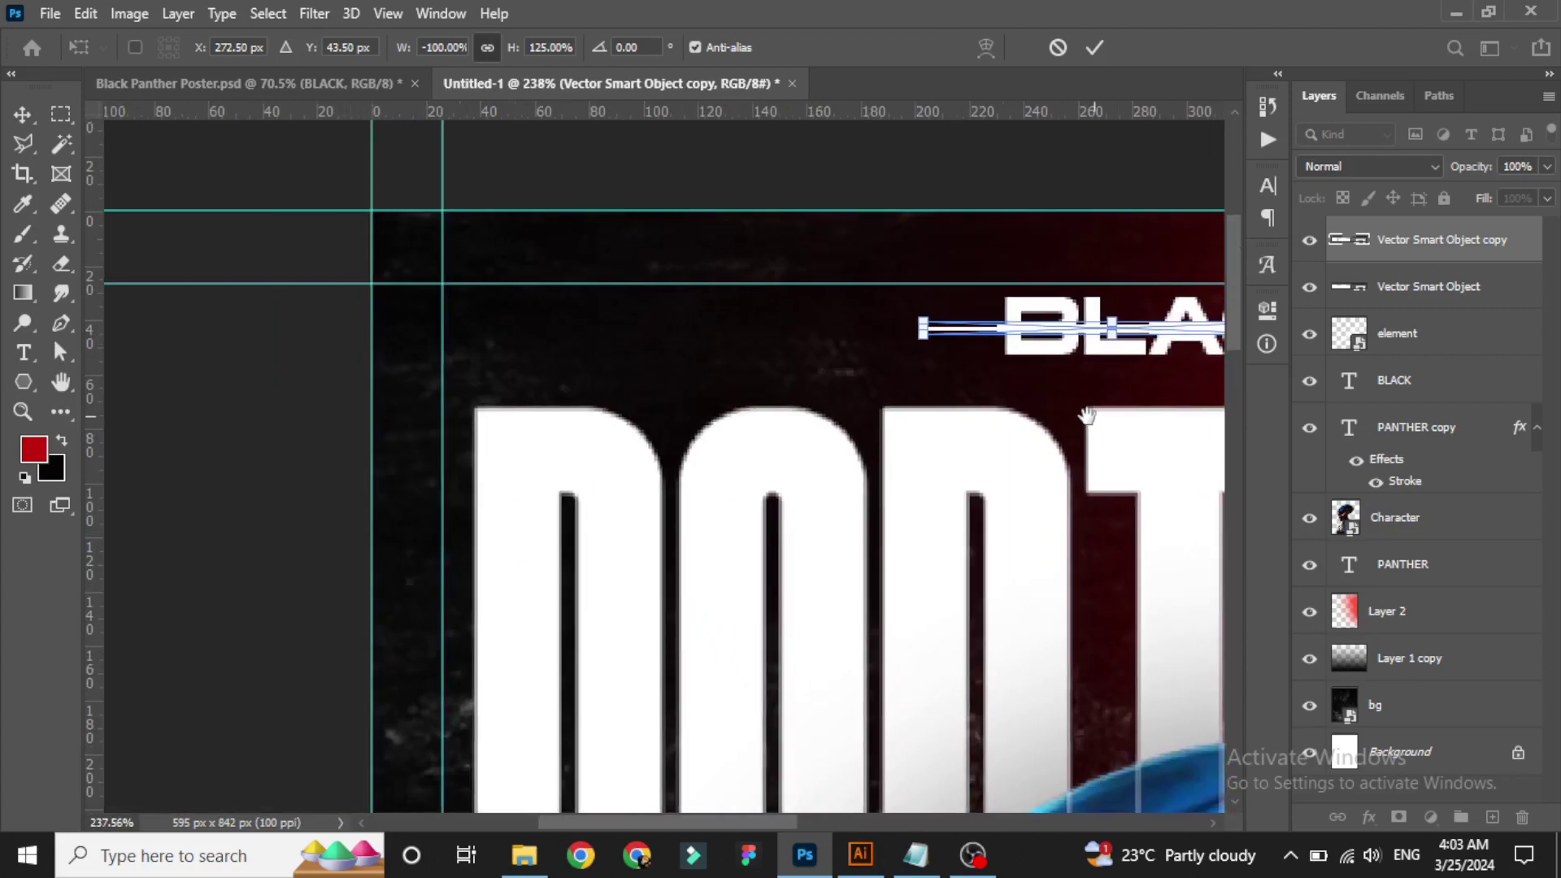
left_click_drag(1082, 333, 642, 334)
right_click(698, 329)
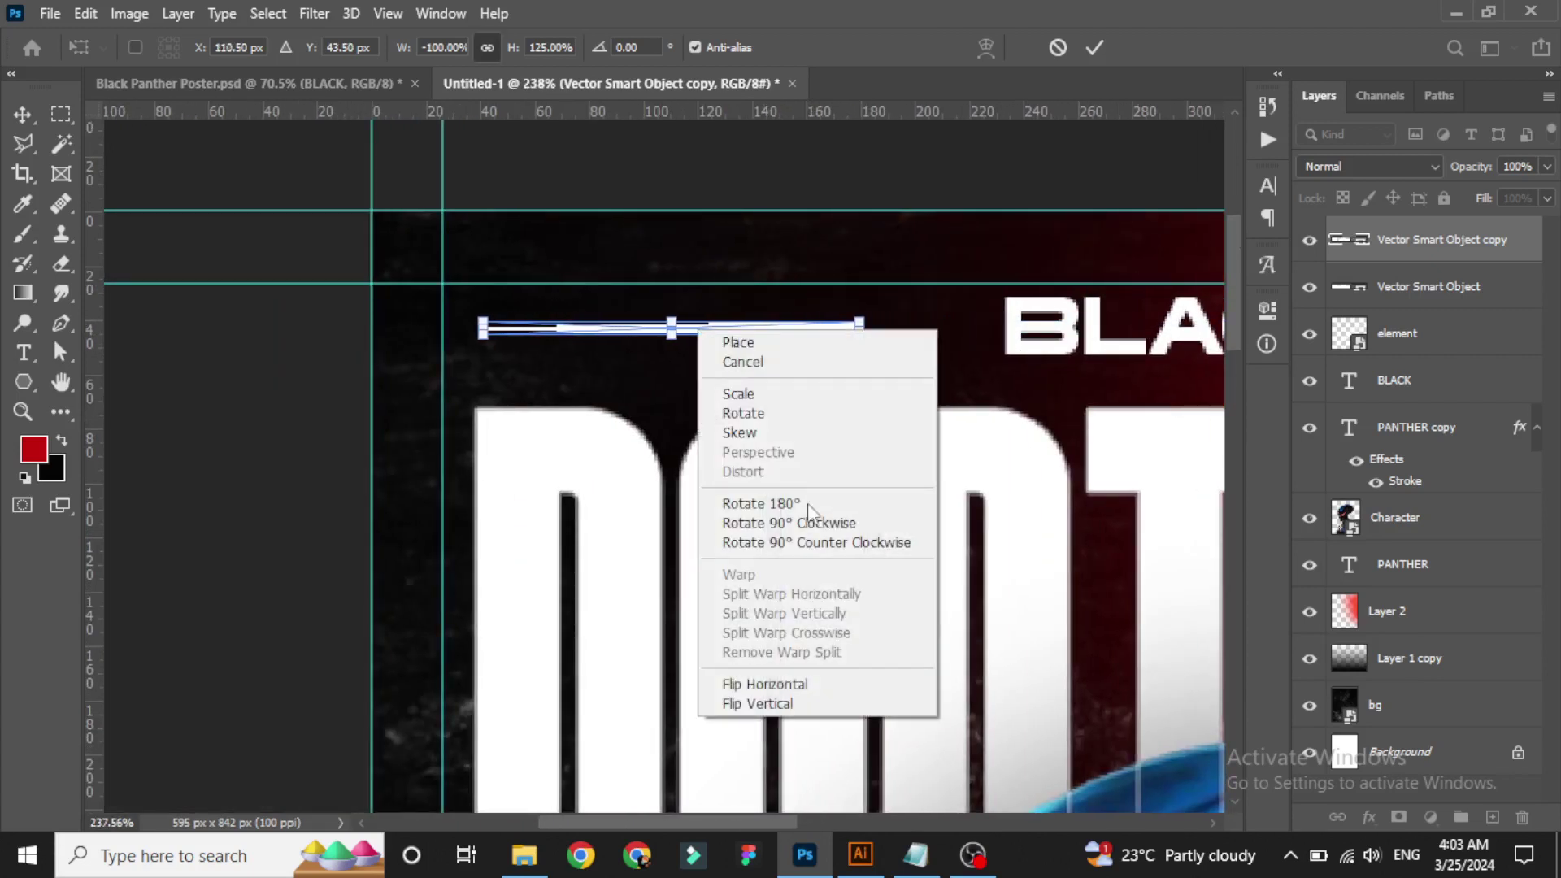
left_click(1094, 47)
scroll(1097, 188, "down", 9)
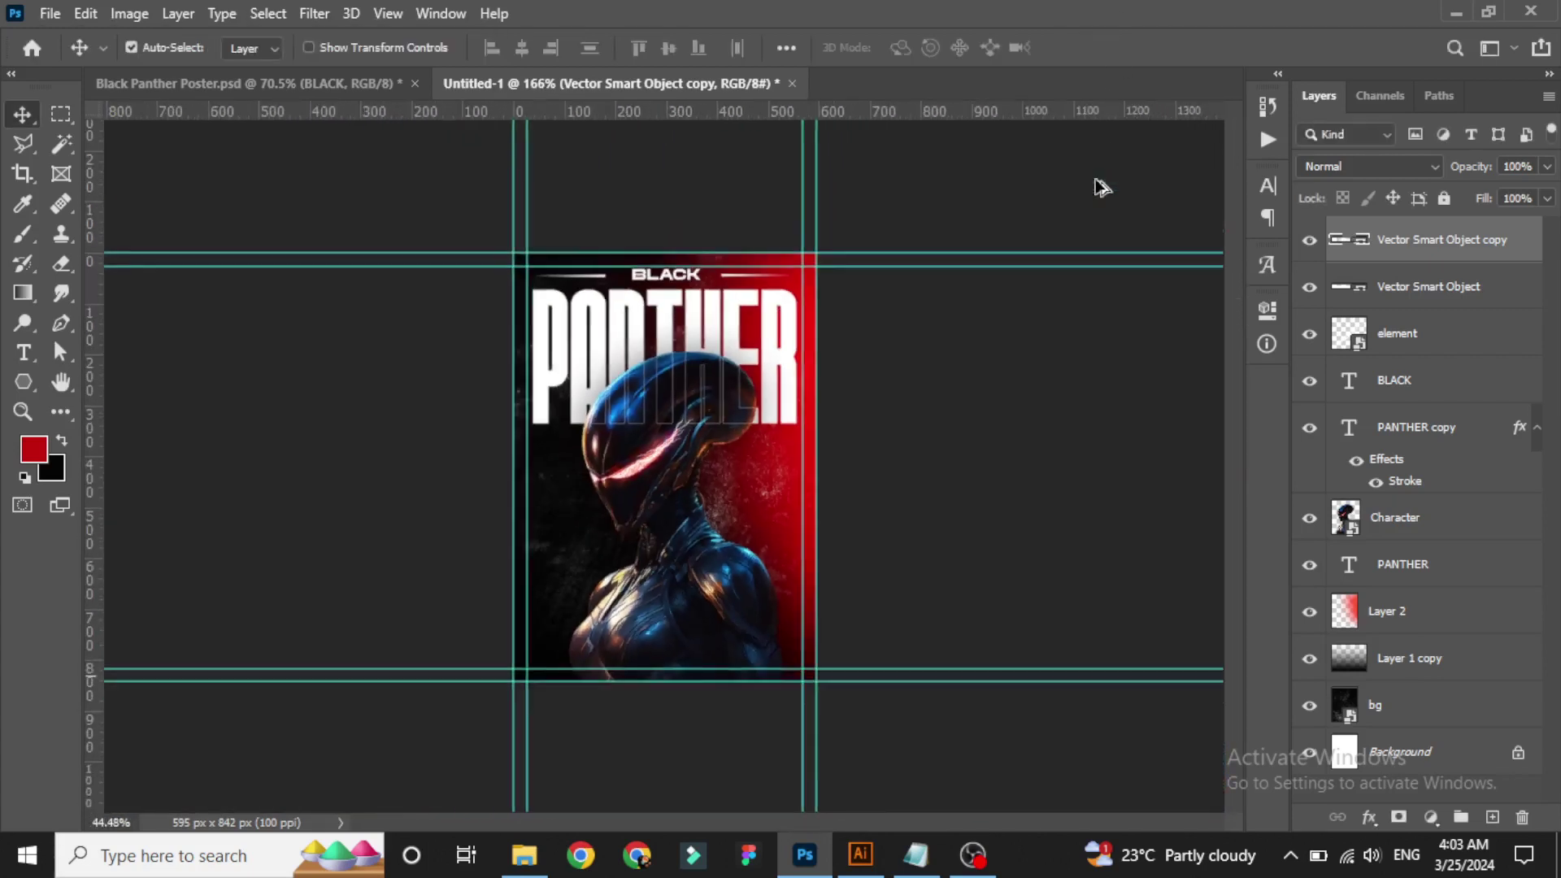
scroll(734, 160, "down", 1)
Add a '2024' text layer set in the Brittany Signature font.
scroll(734, 160, "down", 1)
key("t")
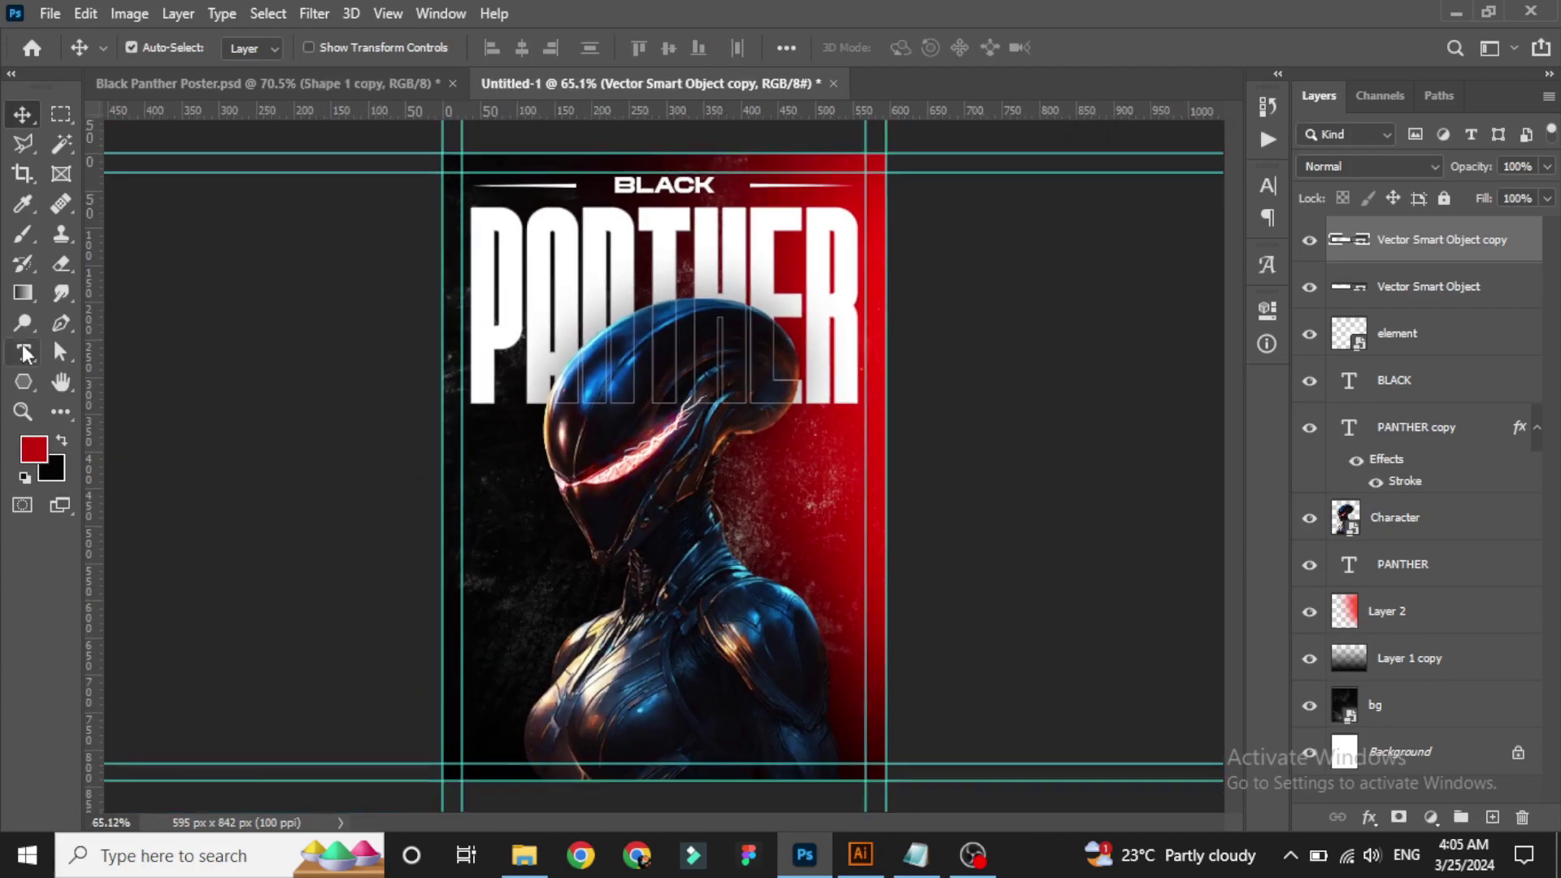
left_click(583, 551)
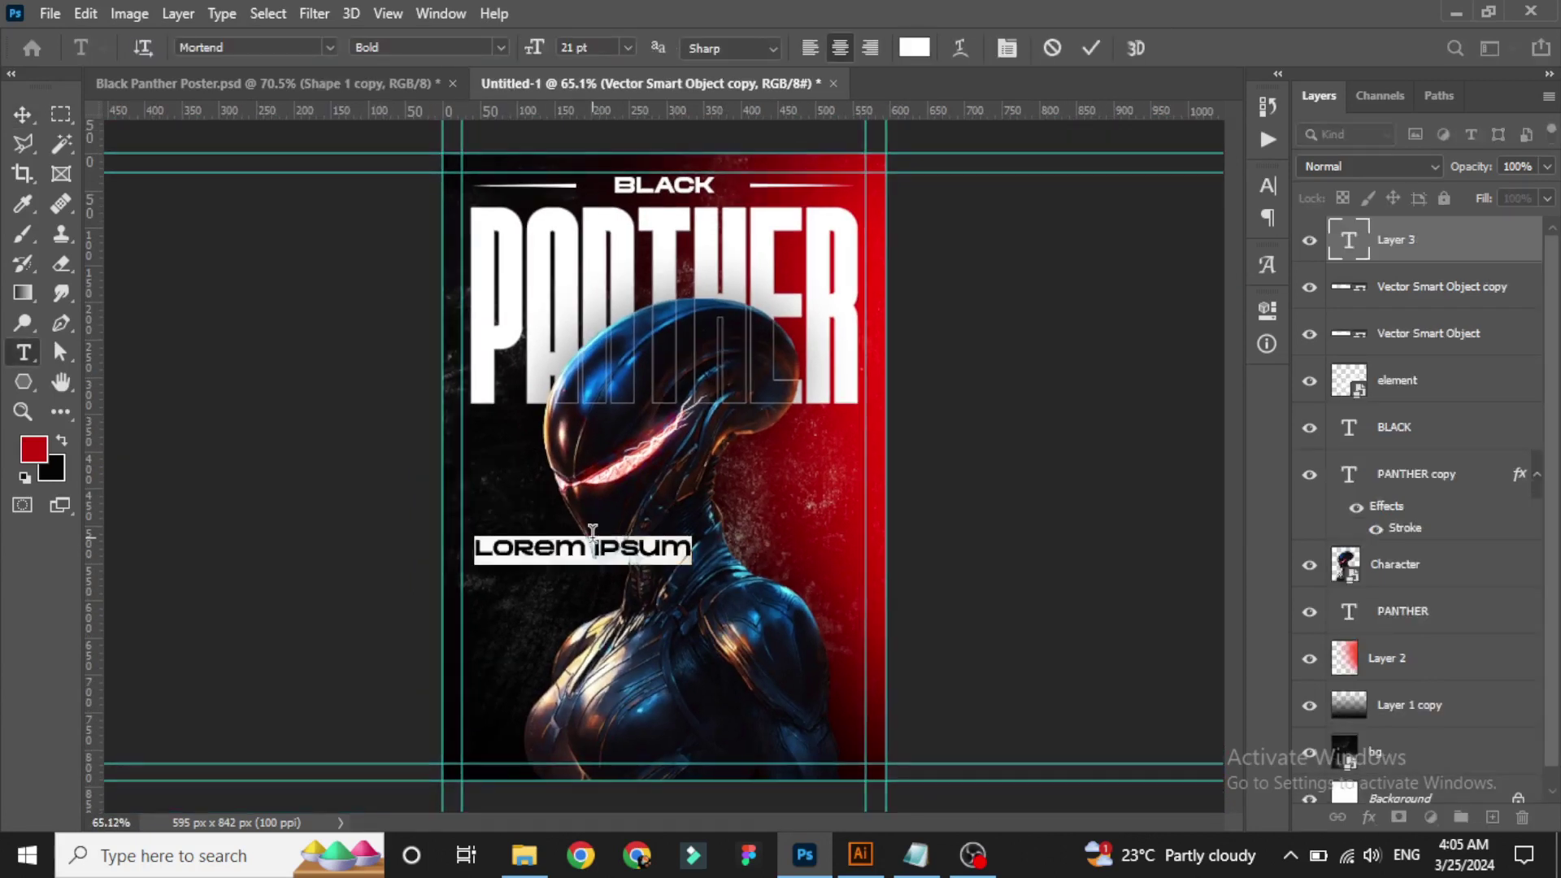
type("202")
left_click(1090, 48)
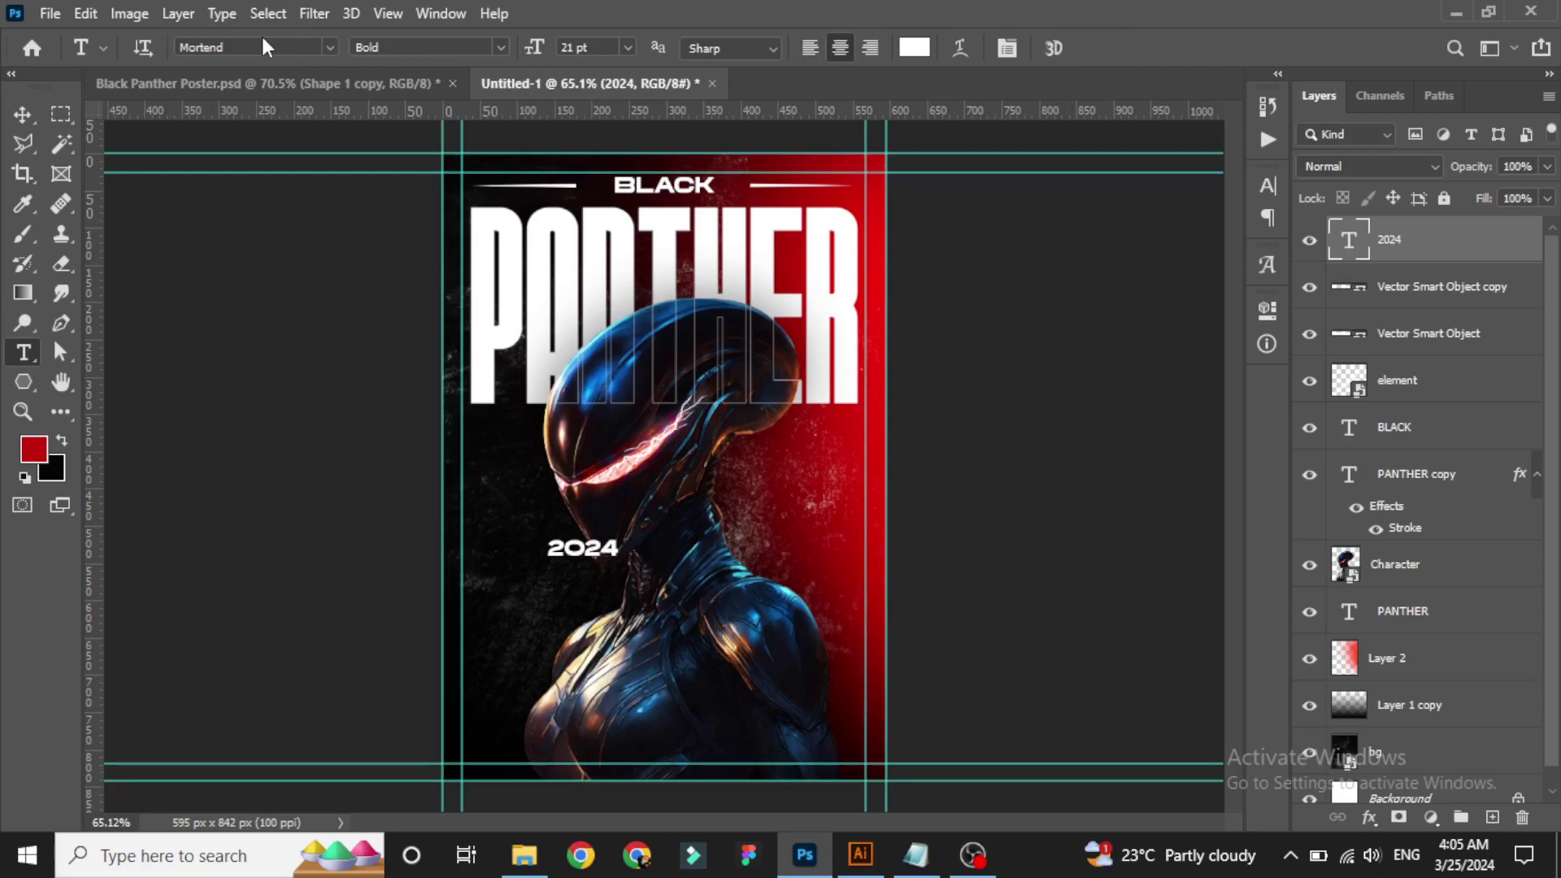
left_click(265, 44)
type("britt")
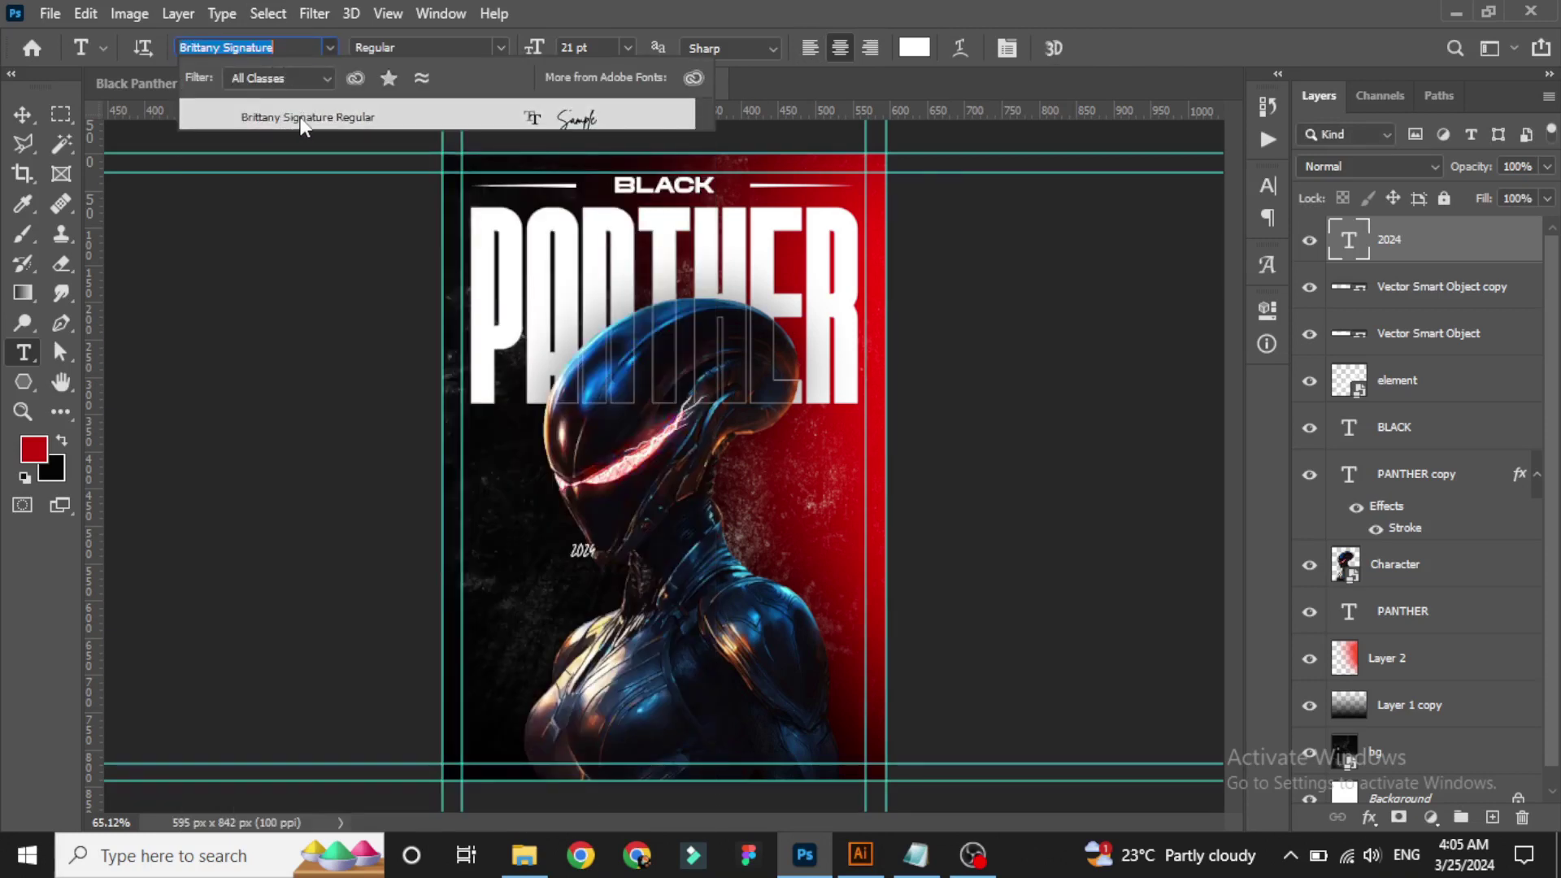
left_click(299, 121)
Enlarge 2024 and position it just beneath PANTHER's right end.
key("v")
key("ctrl+t")
scroll(572, 554, "up", 2)
left_click_drag(596, 523, 622, 496)
left_click_drag(579, 561, 907, 417)
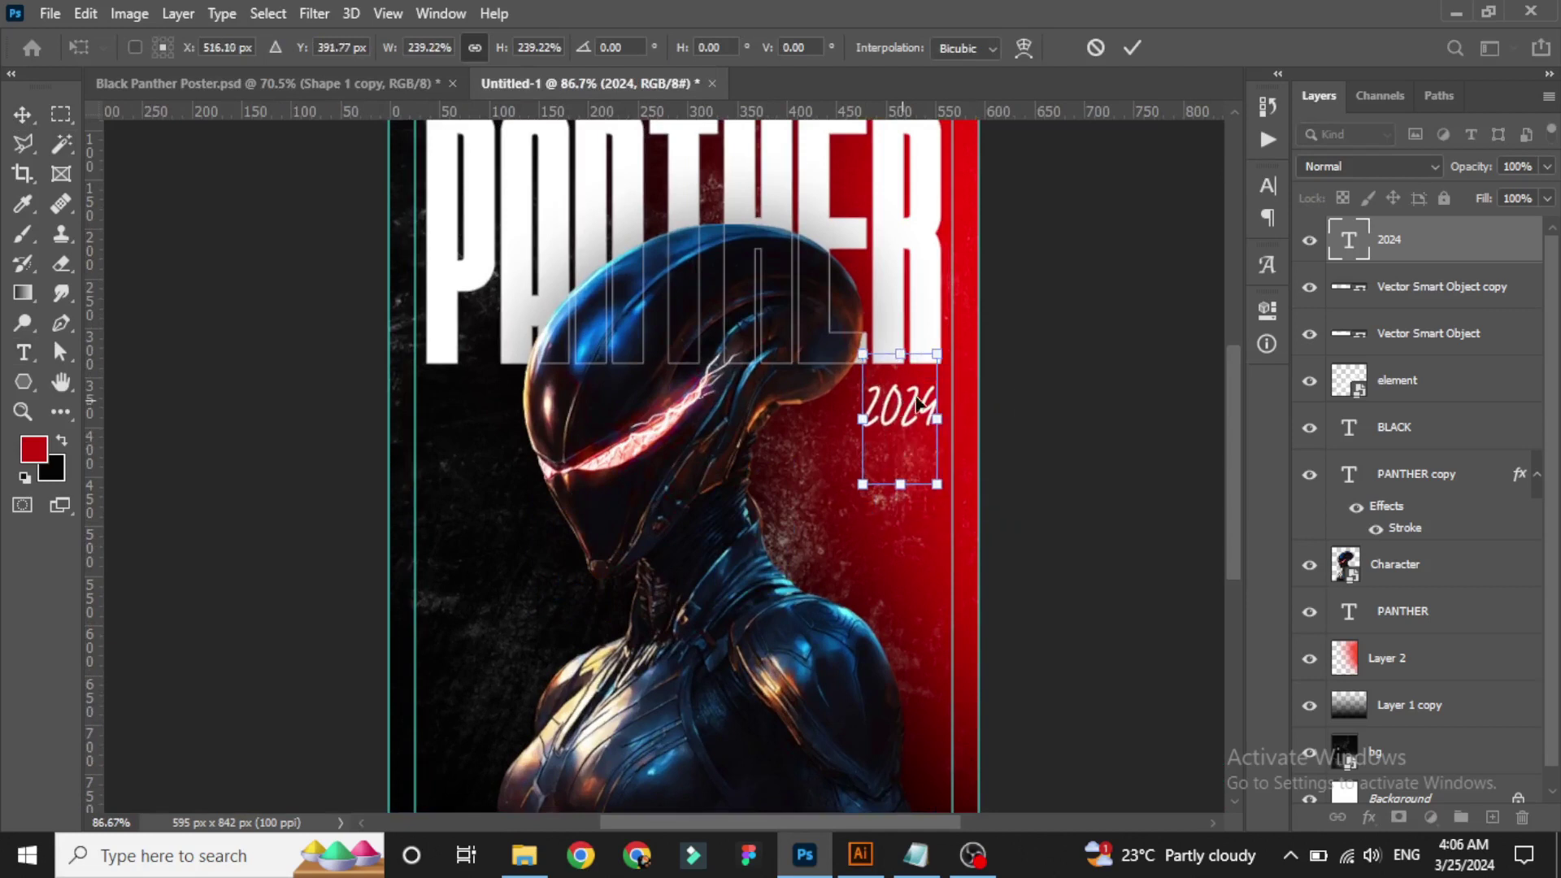
left_click_drag(902, 364, 899, 340)
left_click_drag(915, 404, 911, 398)
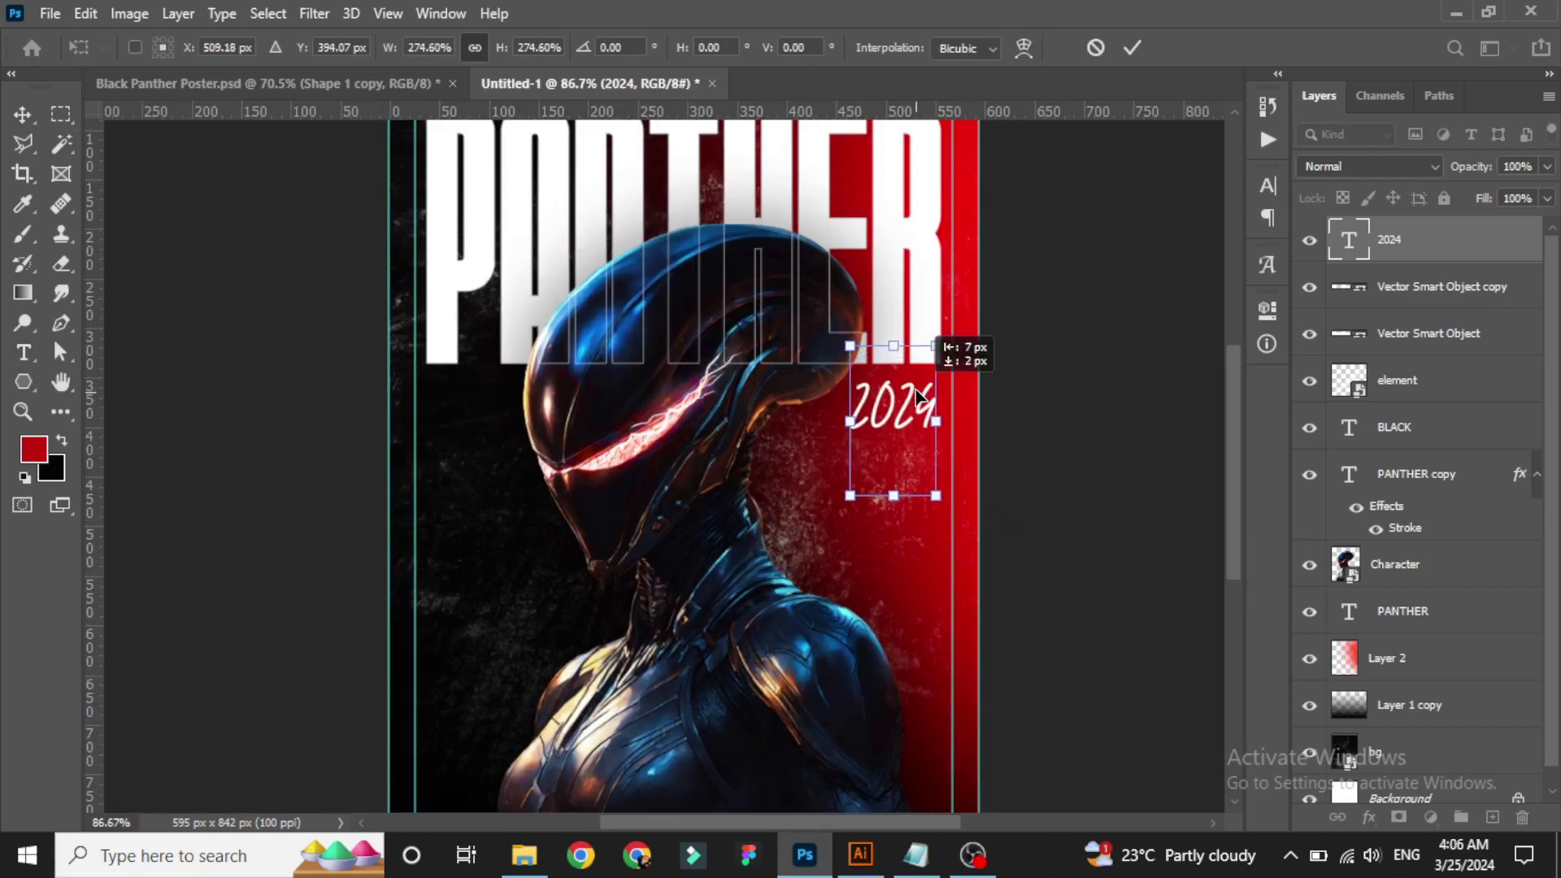
left_click_drag(898, 344, 893, 342)
left_click(1133, 47)
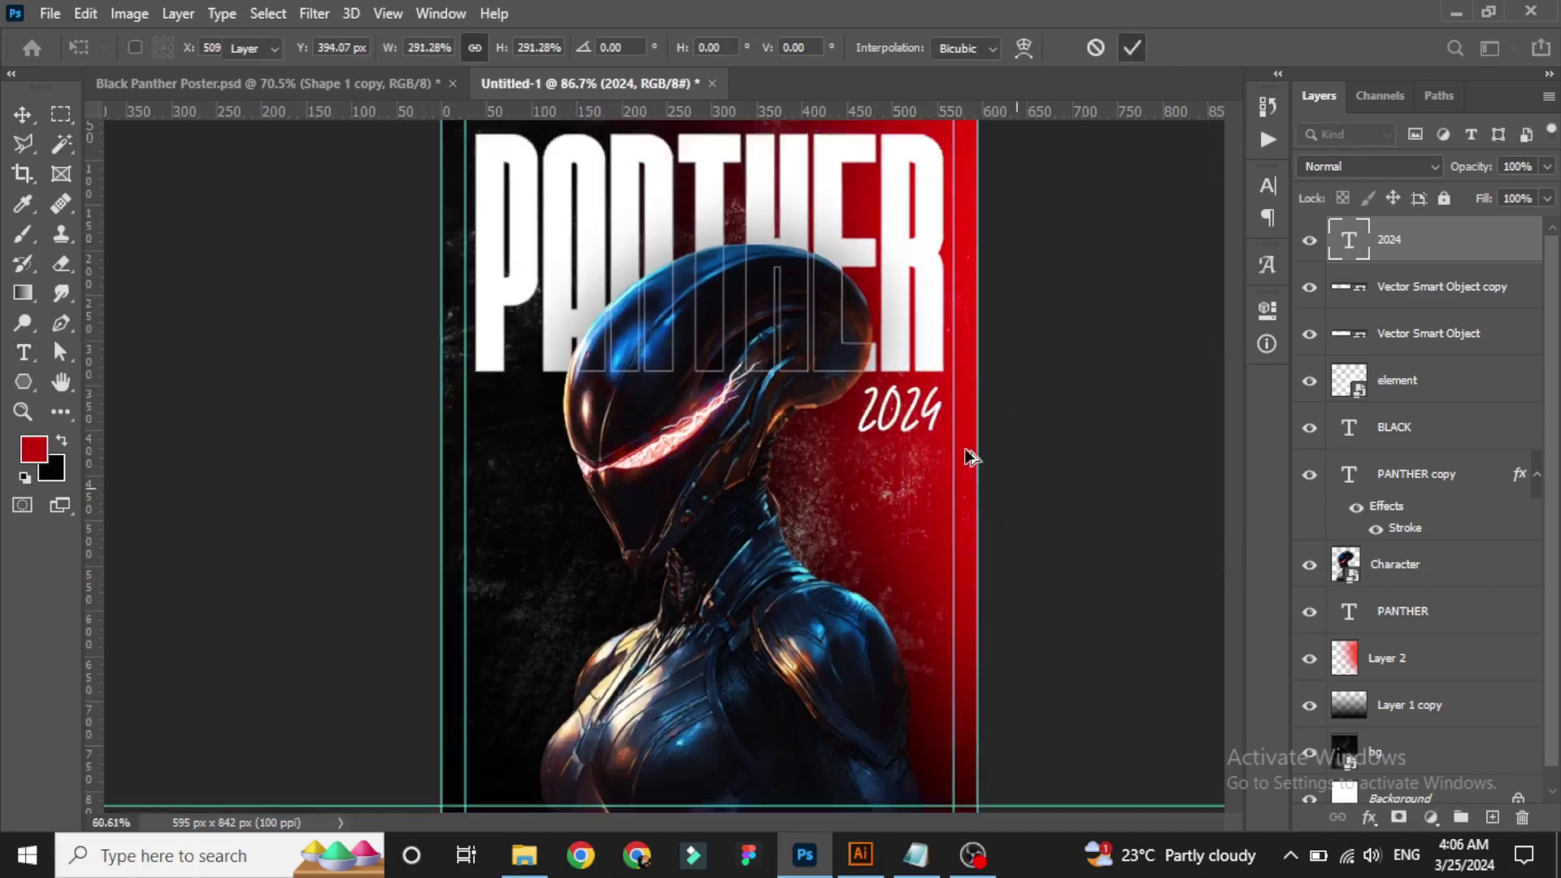
Fine-tune the size of 2024 and zoom in on the poster.
scroll(894, 504, "down", 2)
key("ctrl+t")
left_click_drag(866, 376, 866, 372)
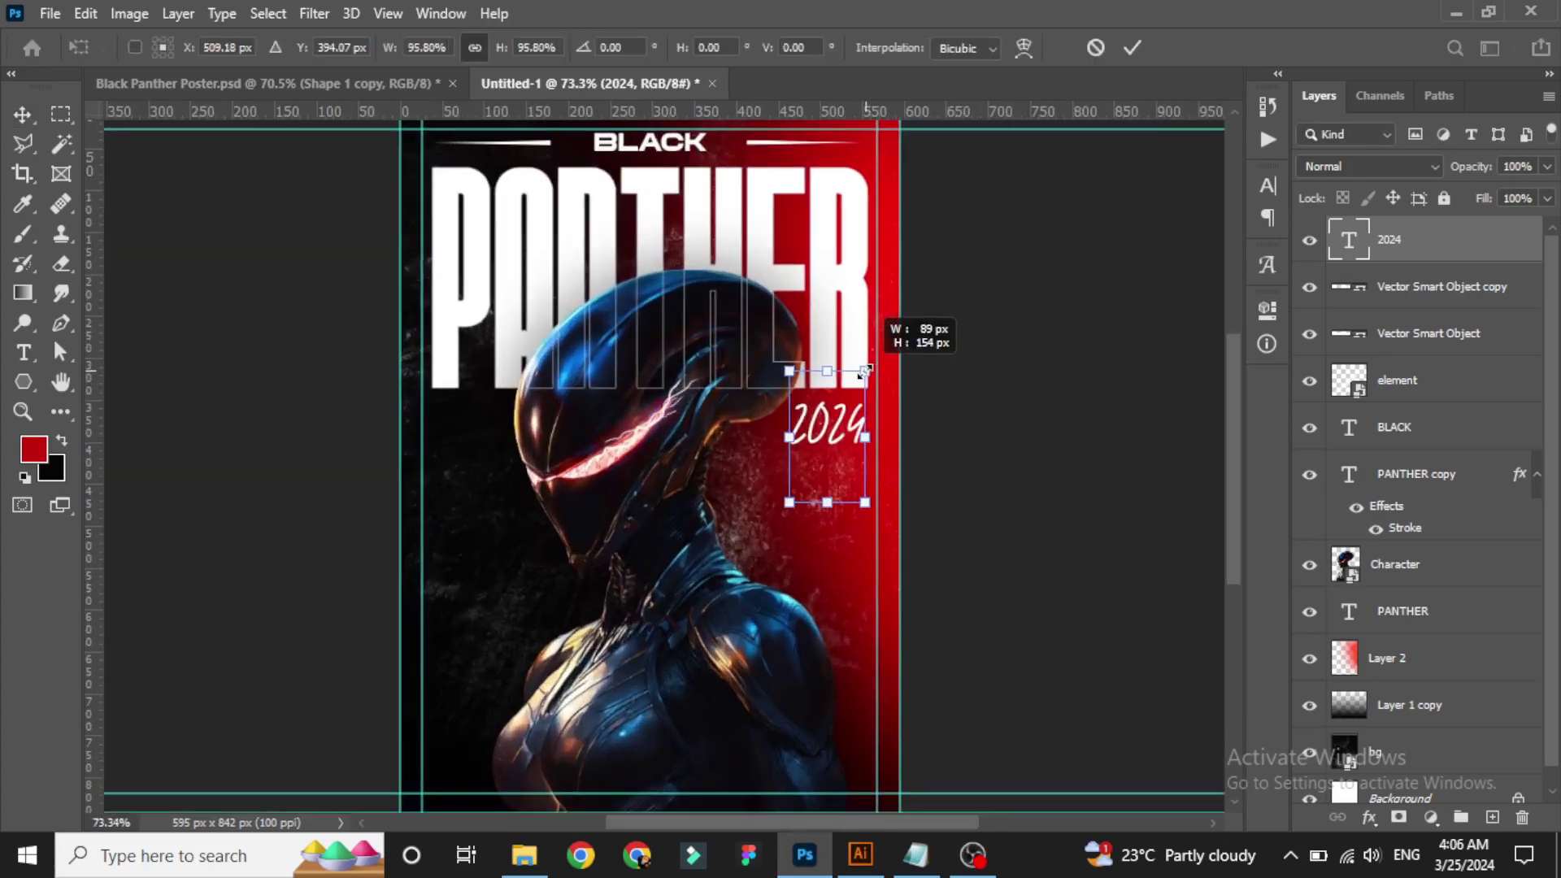
key("Return")
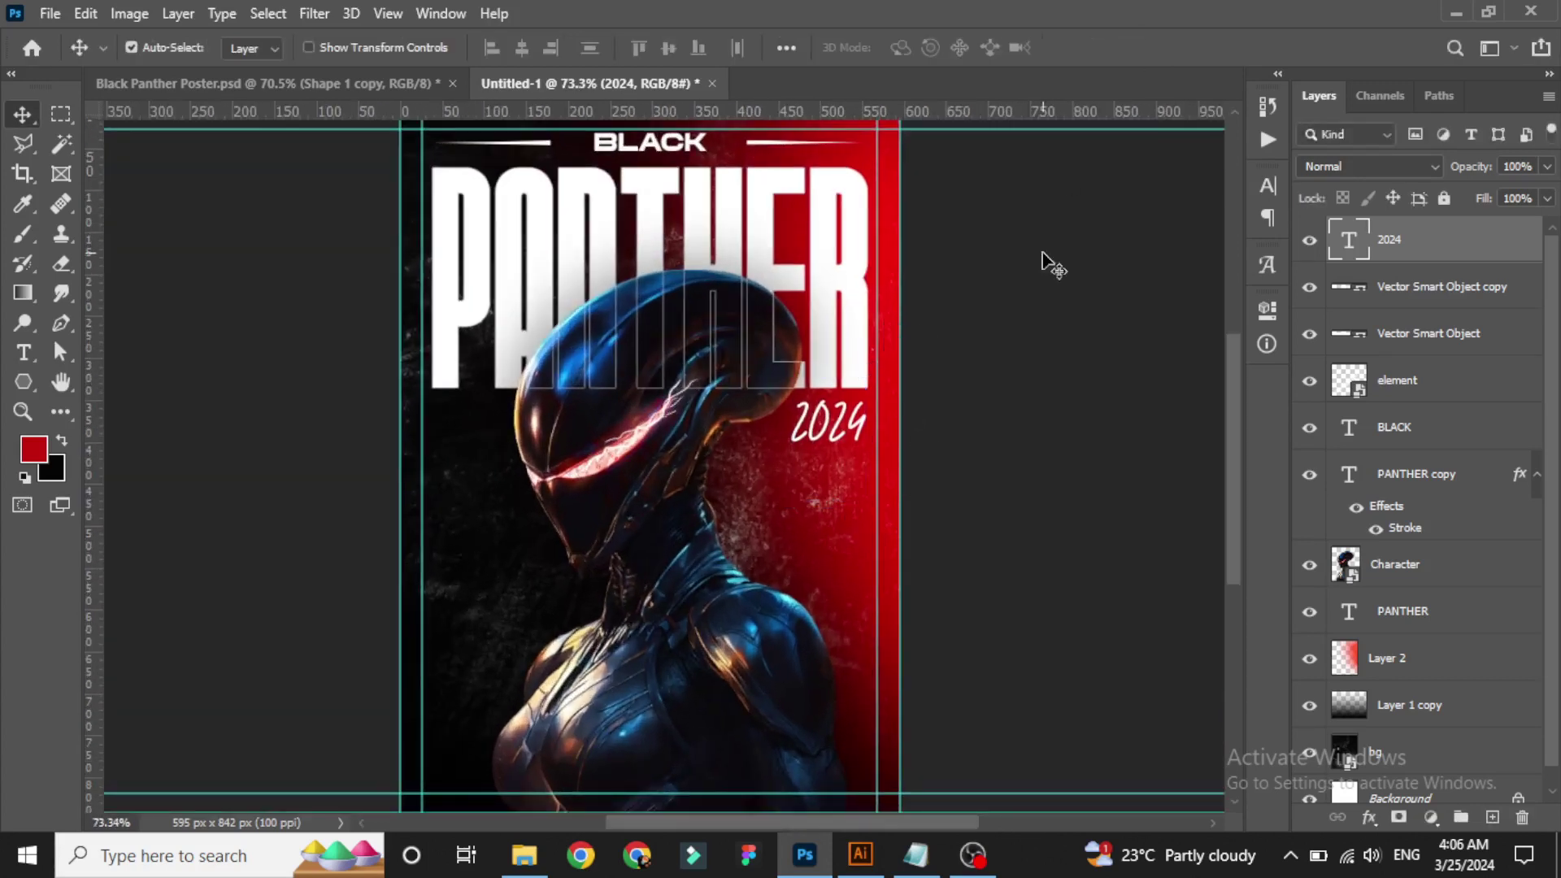
scroll(1026, 335, "down", 2)
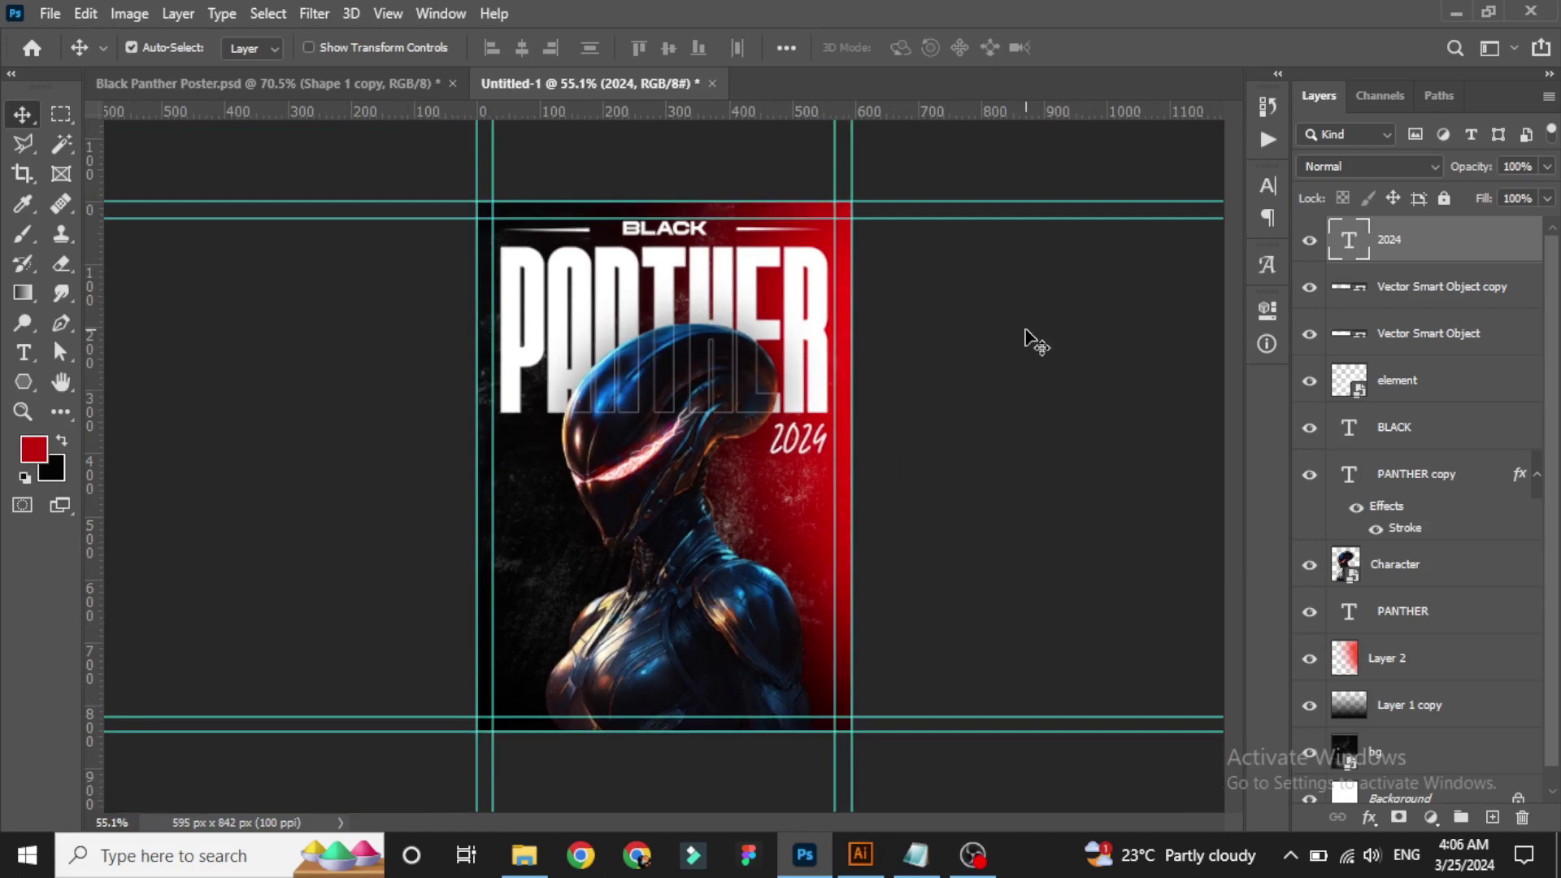
key("ctrl+plus")
Set up the Pen tool in Shape mode with no fill on a new layer.
right_click(61, 323)
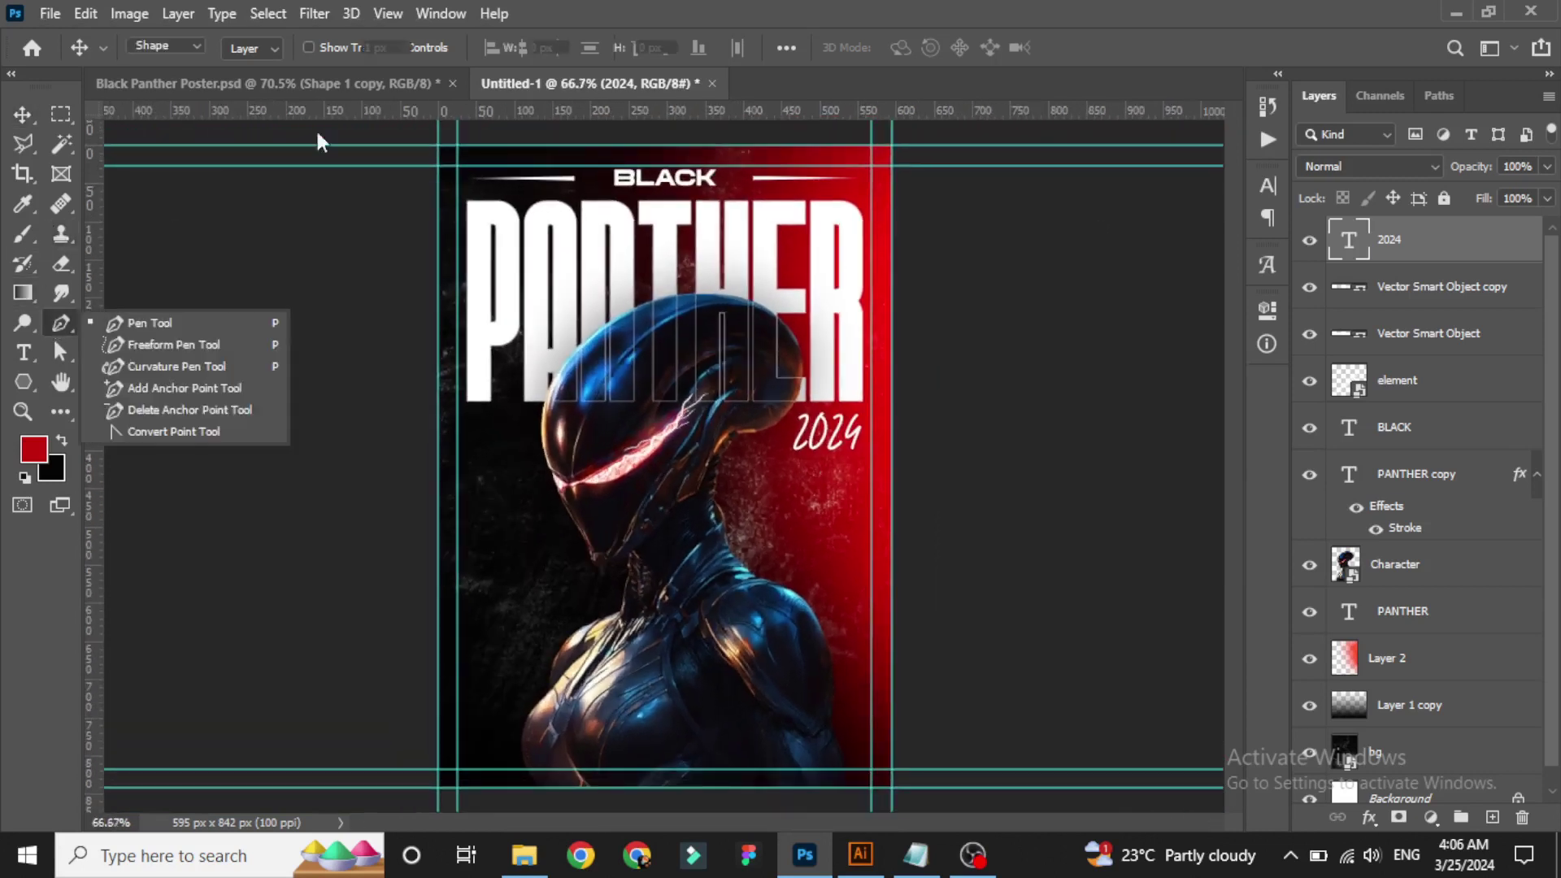
left_click(130, 314)
key("ctrl+shift+alt+n")
left_click(256, 48)
left_click(122, 91)
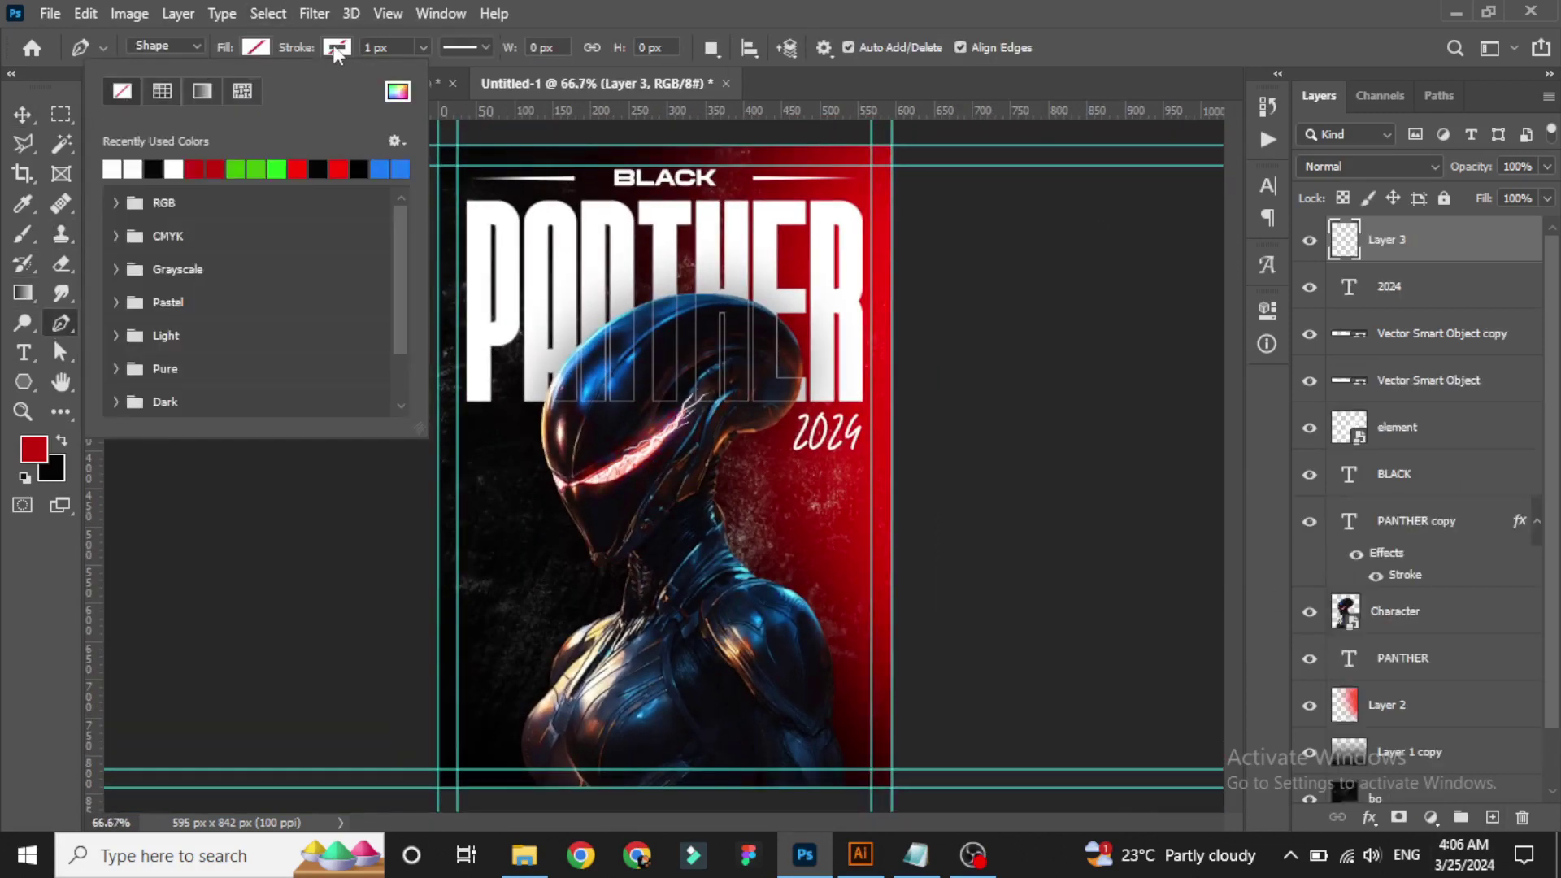
scroll(772, 570, "up", 2)
scroll(775, 569, "up", 1)
Draw the callout line: a short horizontal segment, then a diagonal rising up-right.
left_click(756, 538)
left_click(749, 533)
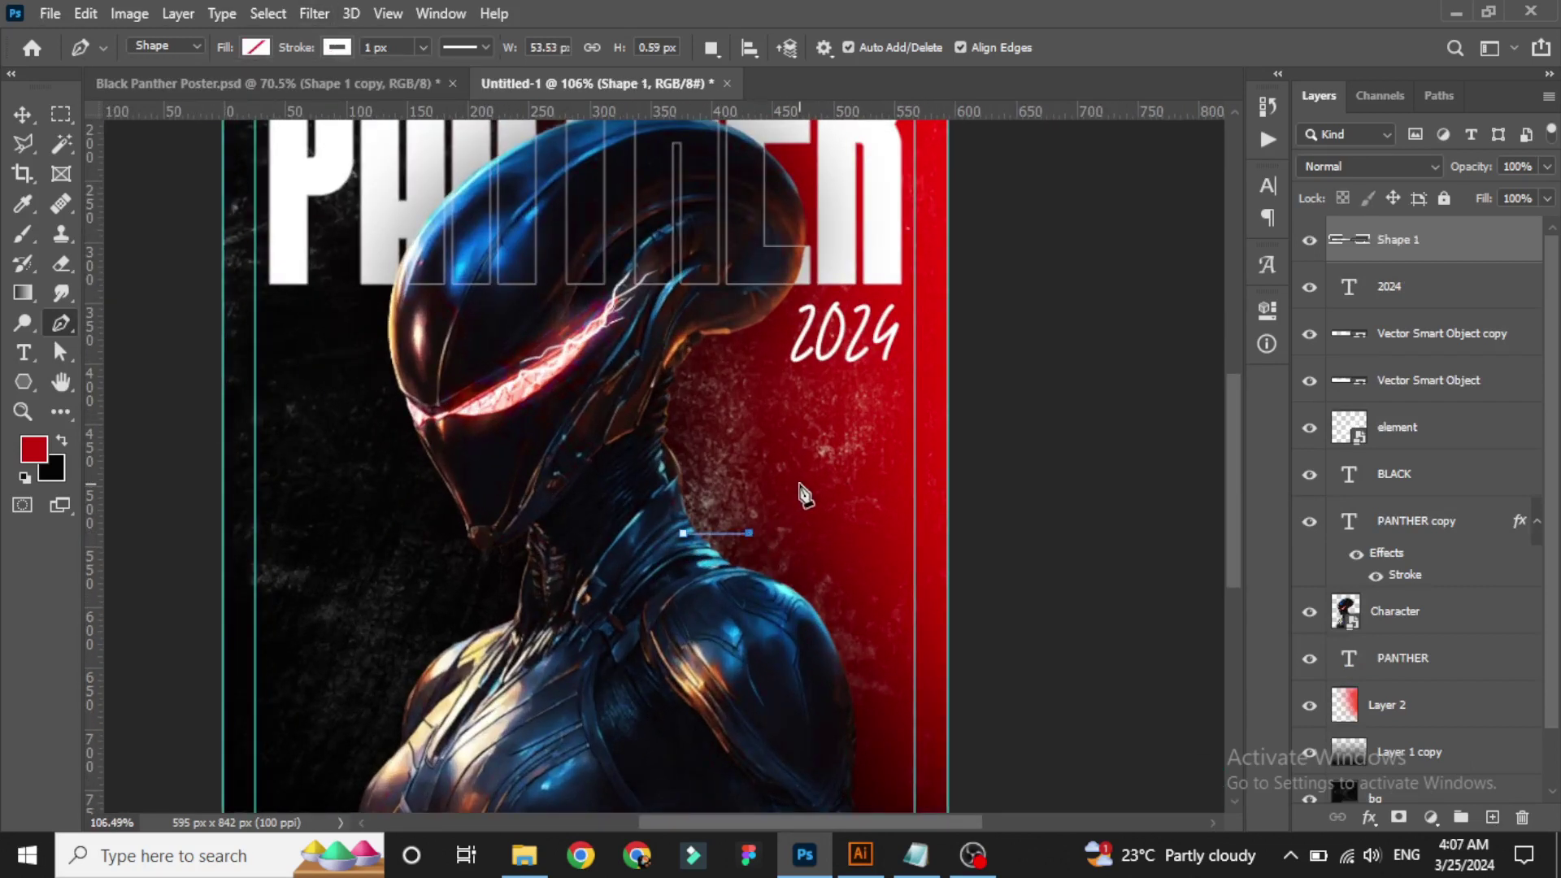
left_click(800, 486)
key("v")
left_click(866, 524)
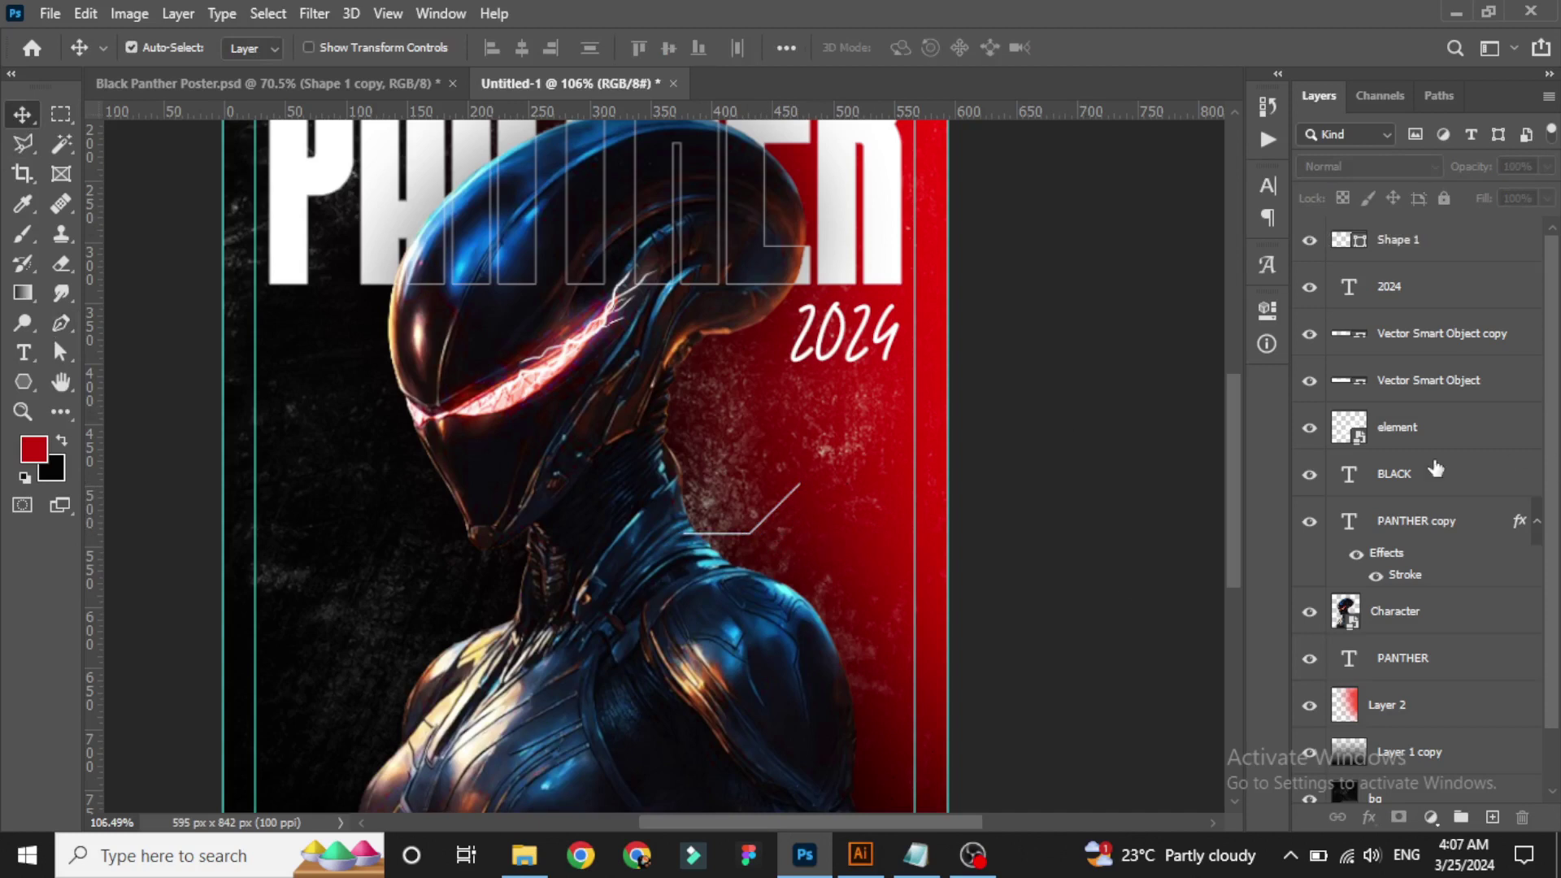
Move the Shape 1 layer below the Character layer with Ctrl+[.
scroll(761, 533, "up", 1)
left_click(713, 534)
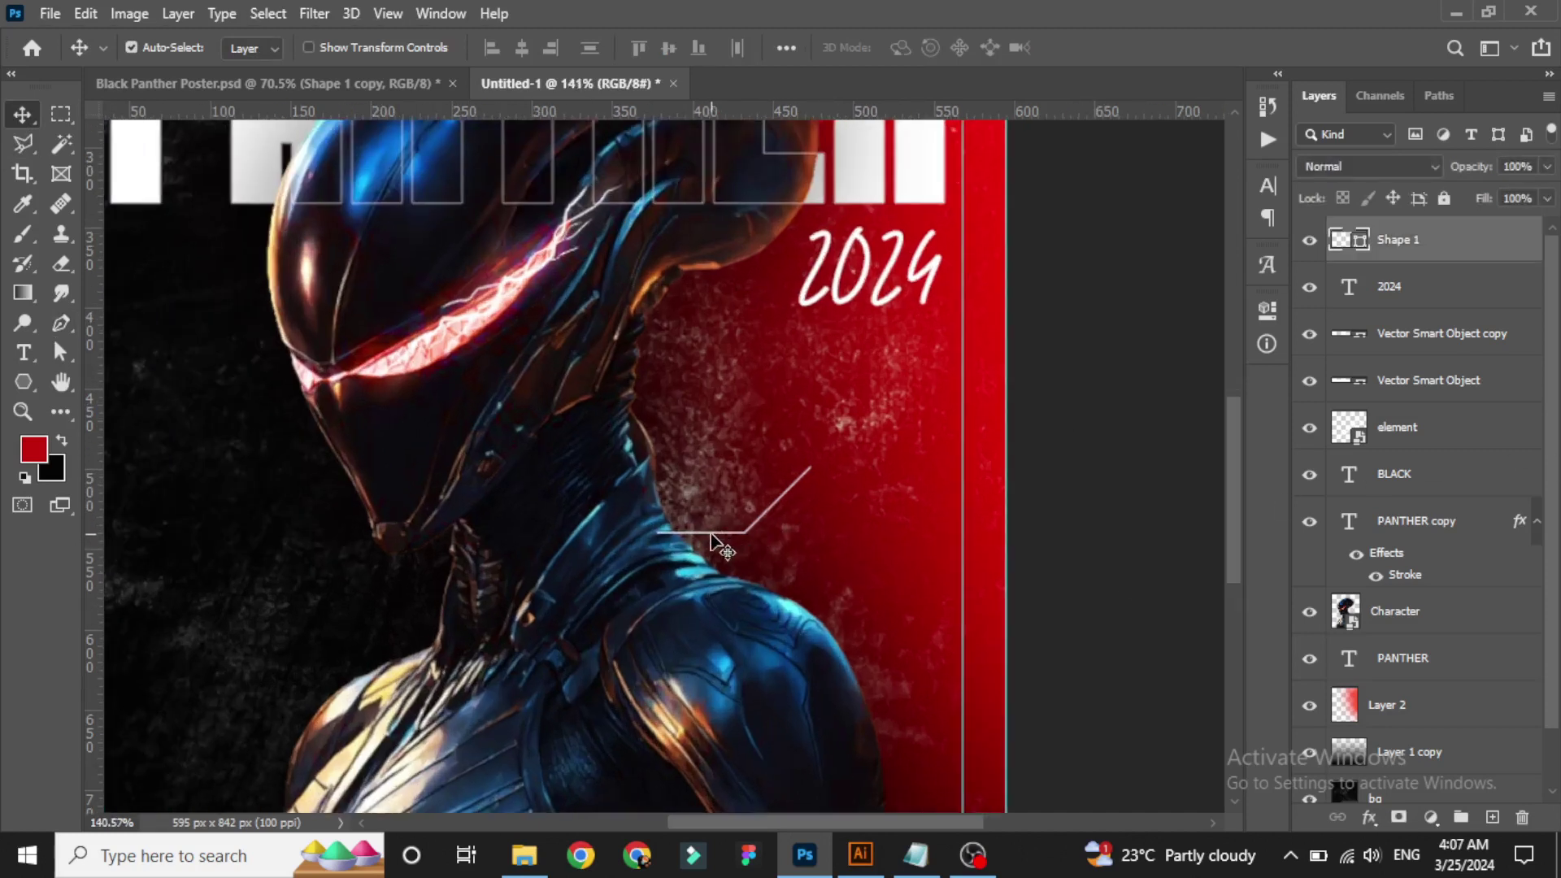
left_click_drag(1556, 399, 1545, 472)
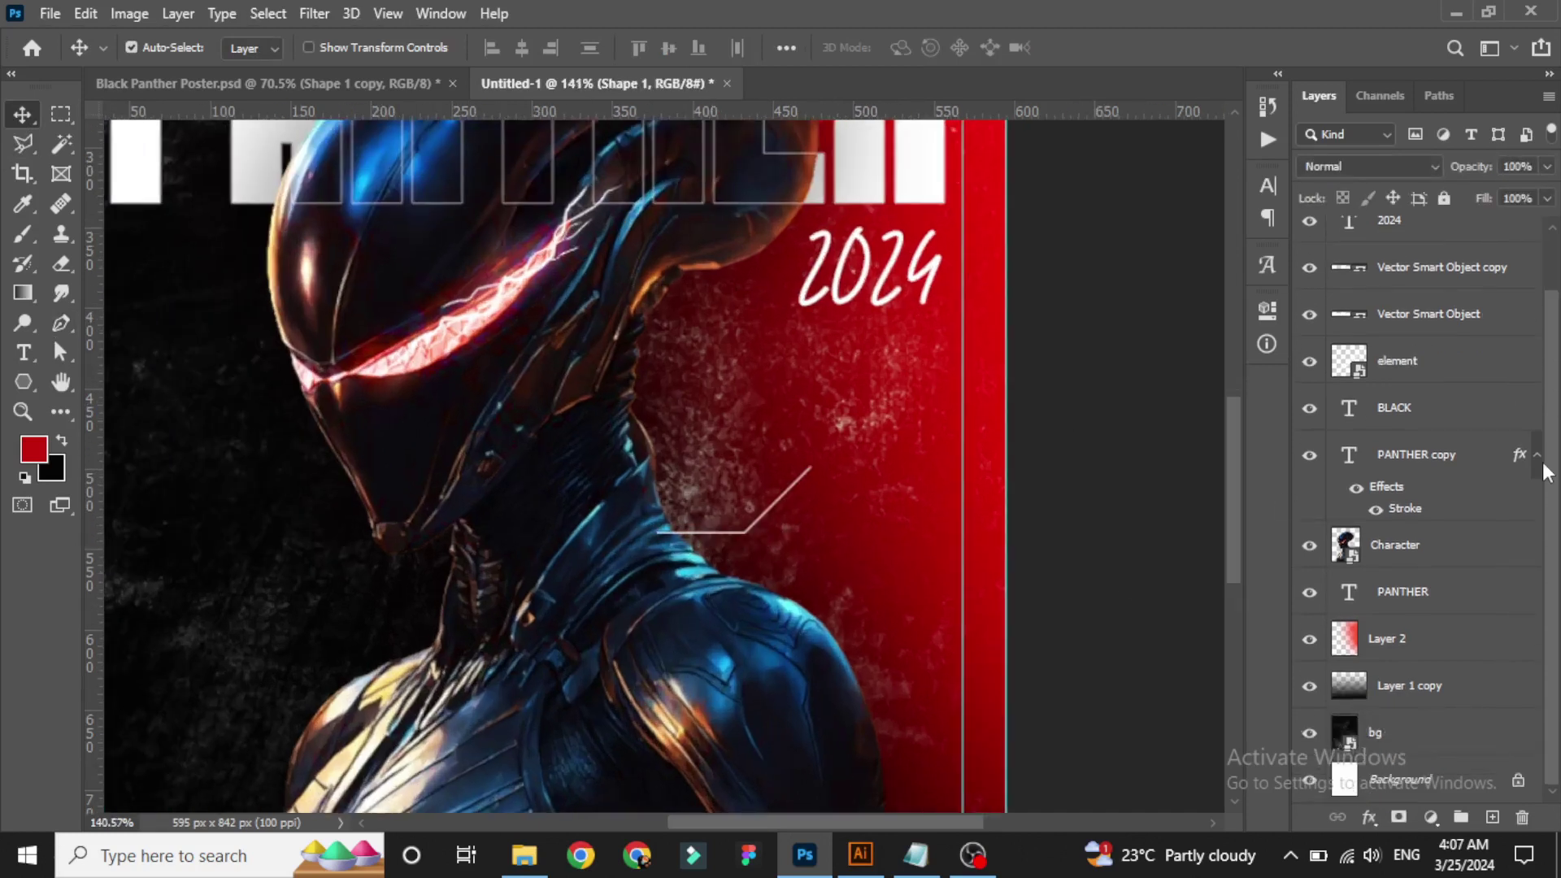
key("ctrl+bracketleft")
key("ctrl+bracketleft")
key("ctrl+bracketleft")
key("ctrl+bracketleft")
key("ctrl+bracketleft")
key("ctrl+bracketleft")
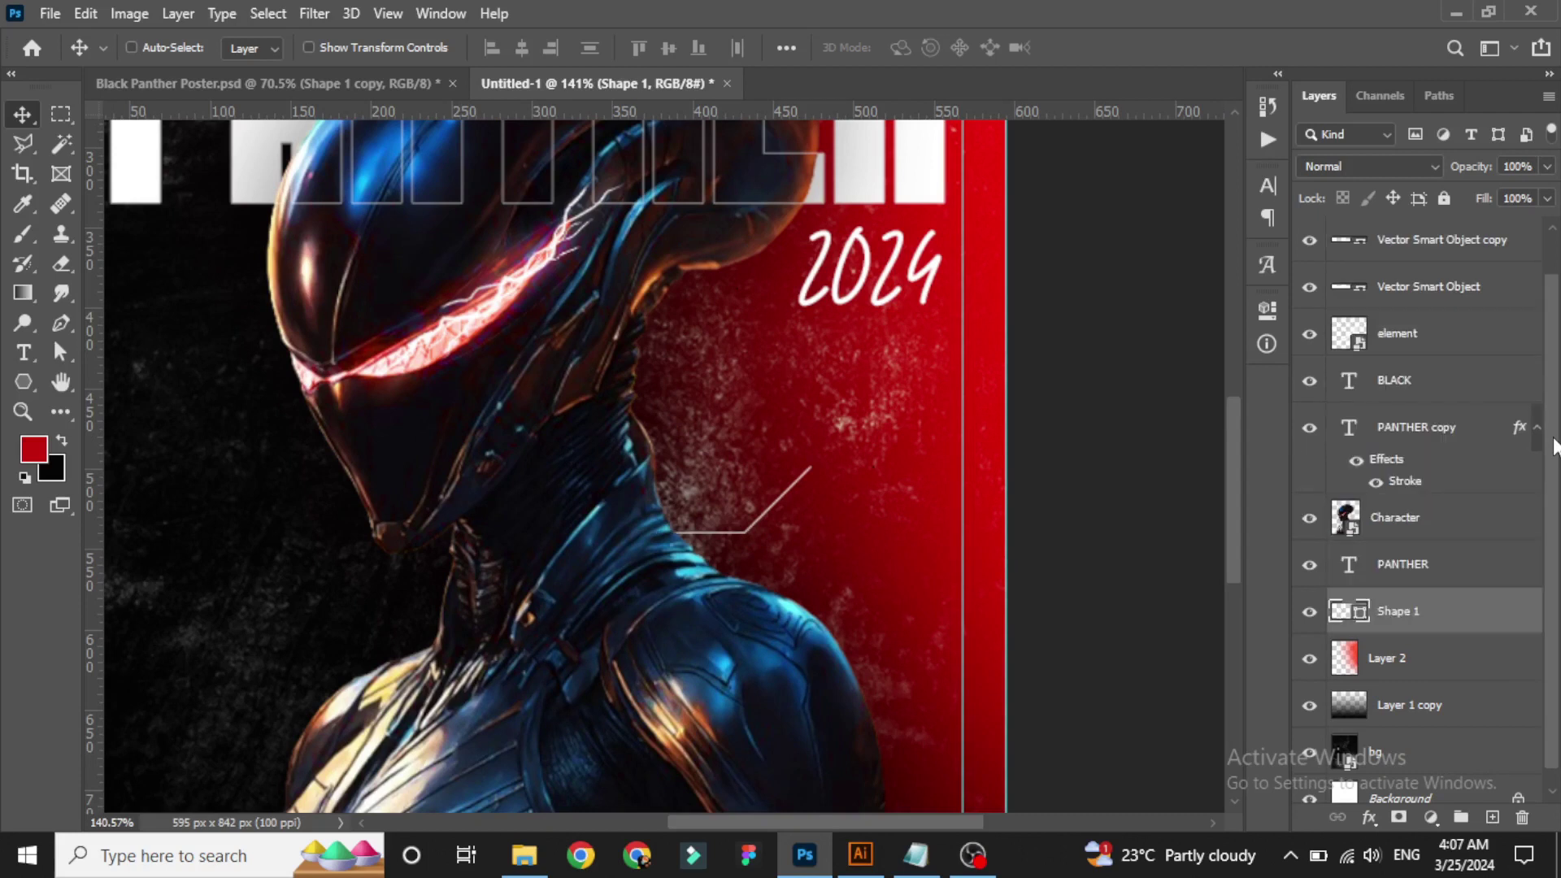
Review the line's stroke corner and end-cap options, then deselect the layer.
scroll(1188, 588, "up", 1)
left_click(61, 322)
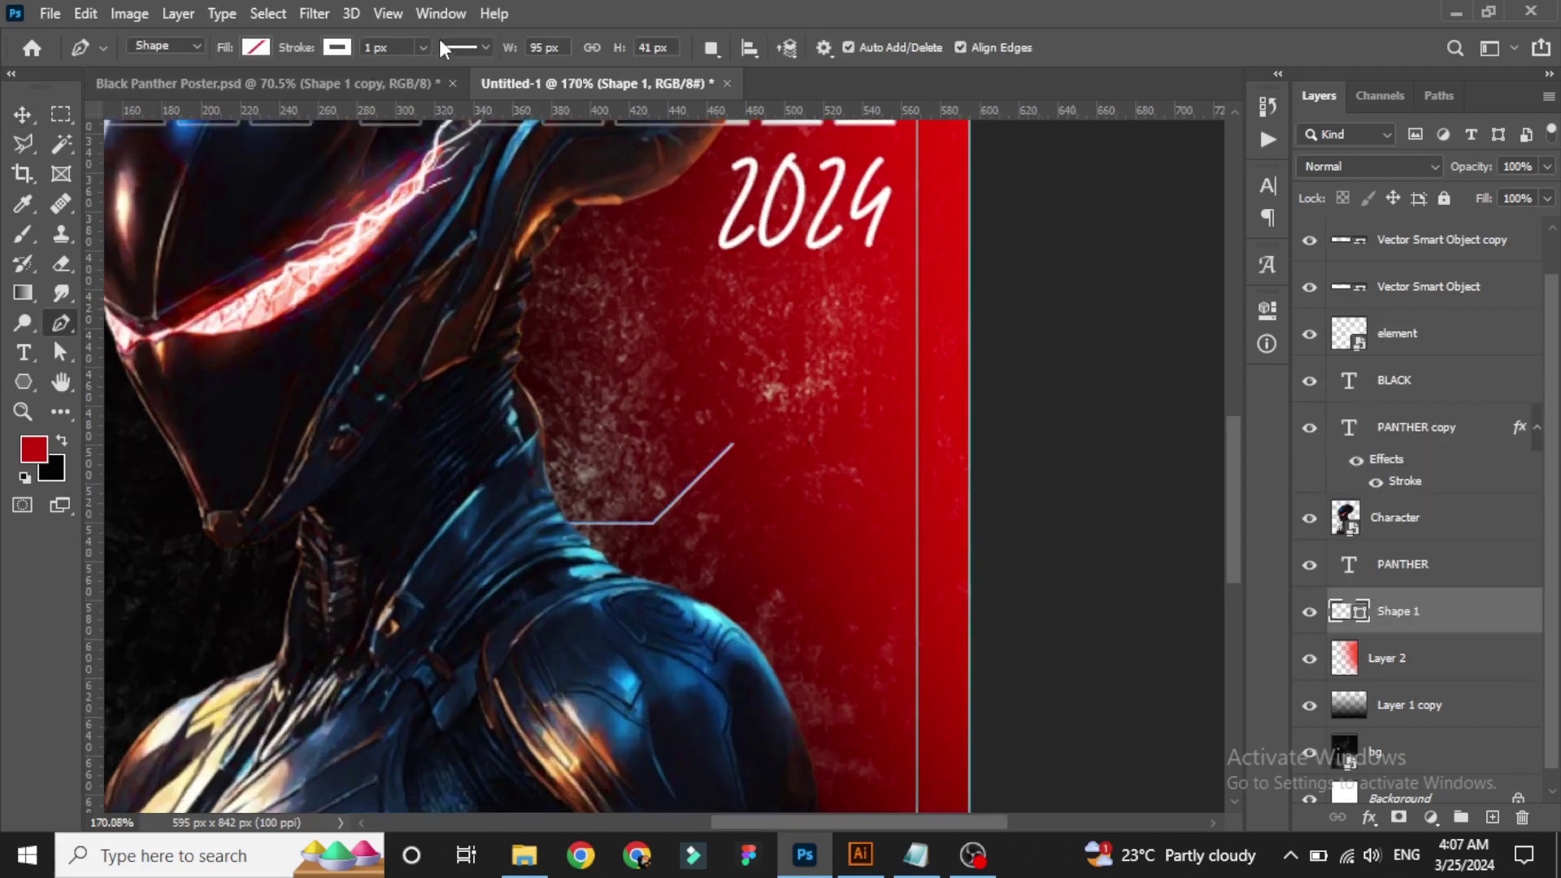
left_click(464, 47)
left_click(539, 287)
left_click(463, 288)
left_click(480, 342)
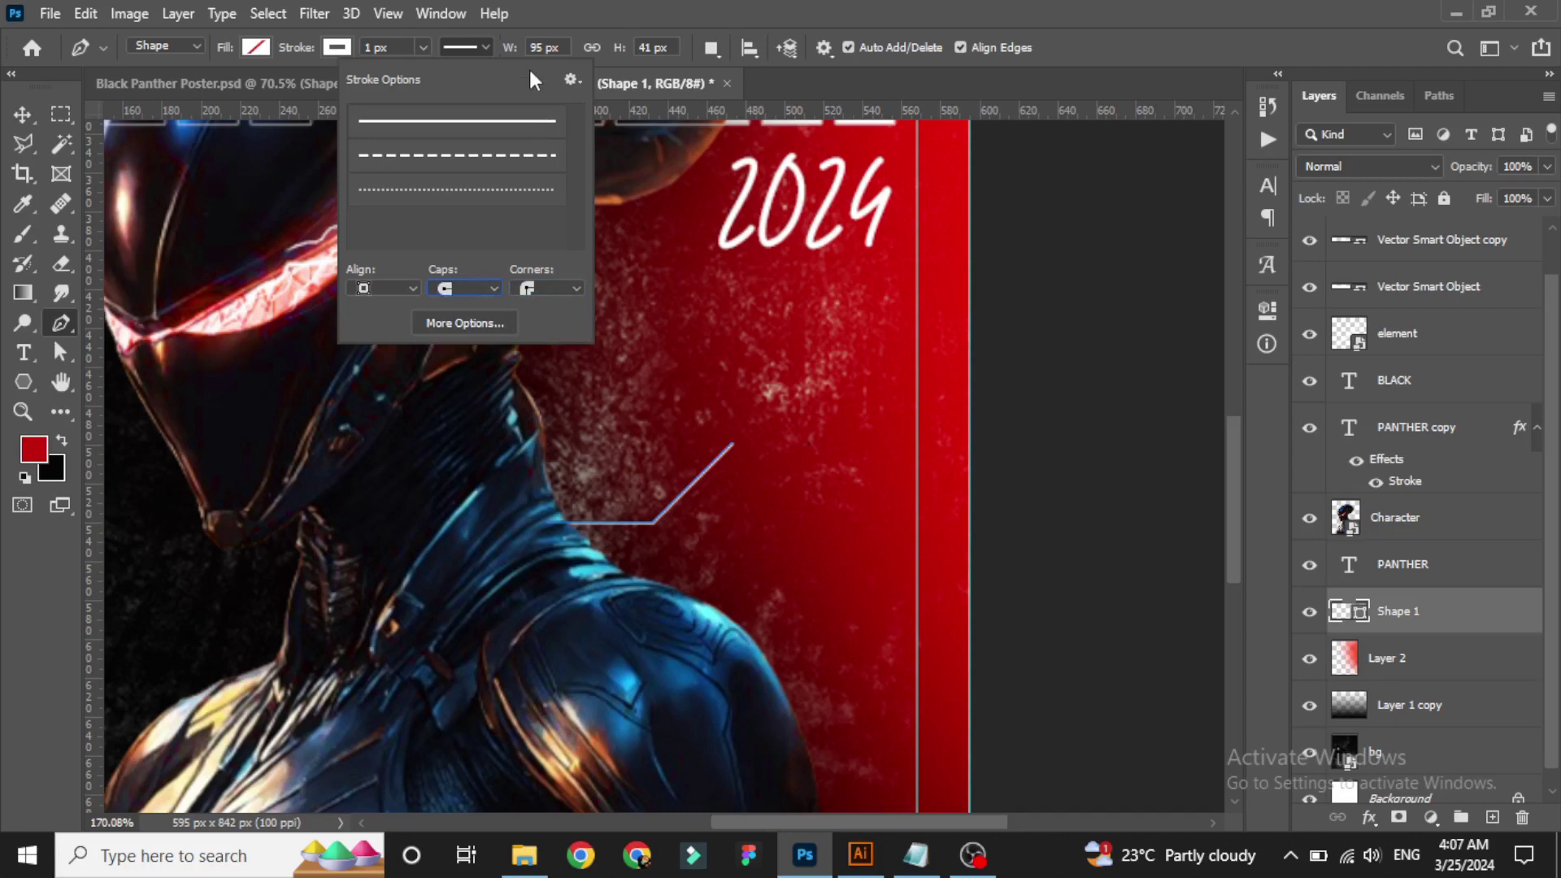
left_click(485, 47)
key("v")
left_click(102, 336)
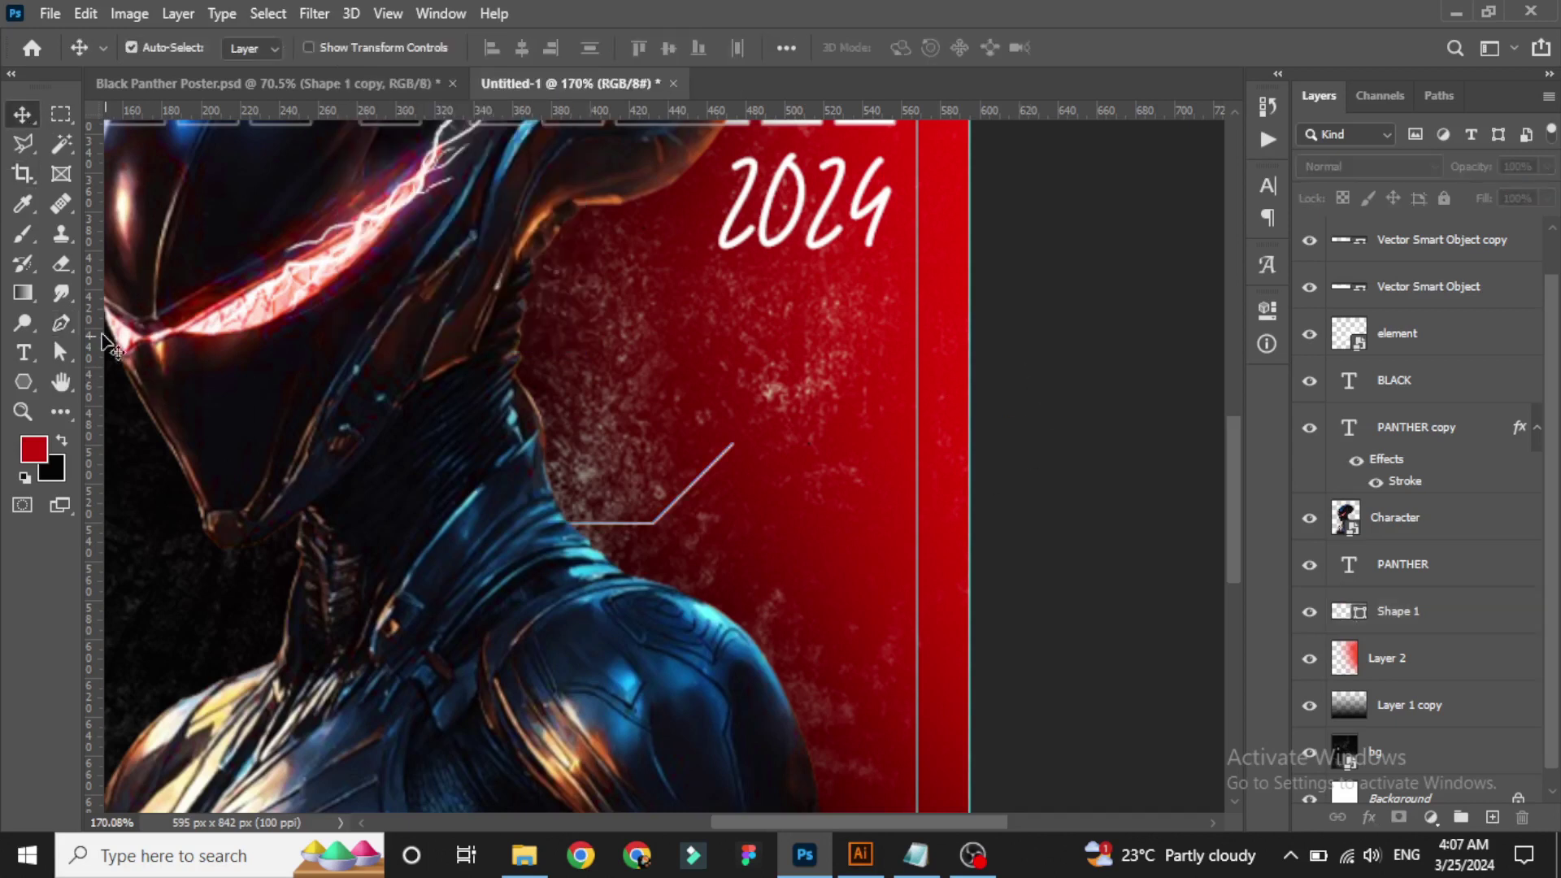
right_click(23, 382)
Draw a small white, stroke-free circle at the callout line's upper end.
left_click(122, 419)
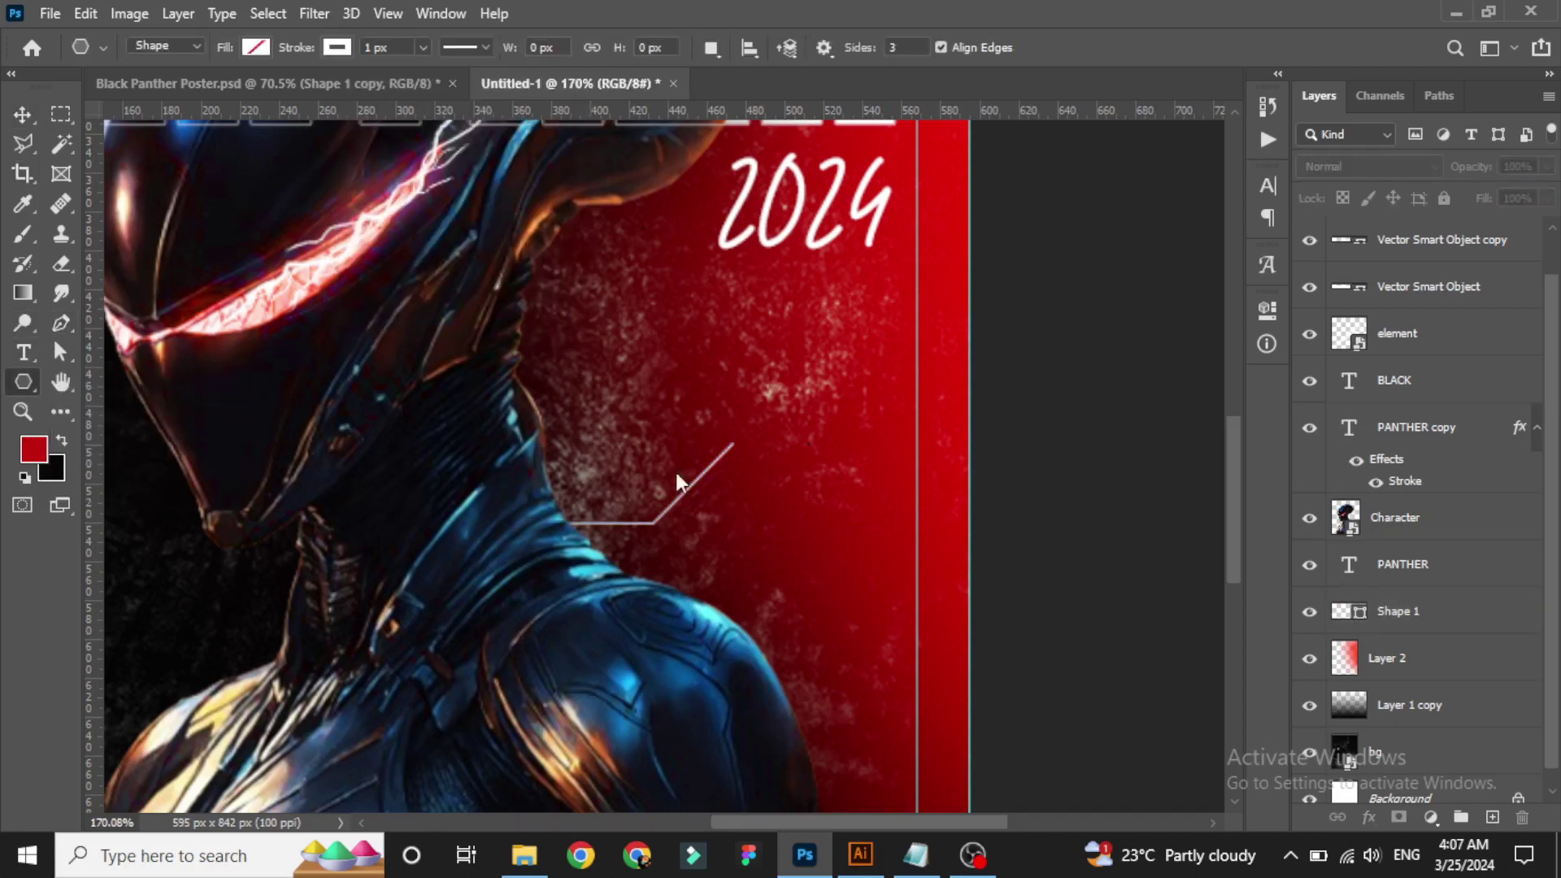
left_click(256, 47)
left_click(136, 156)
left_click(336, 47)
left_click(196, 92)
left_click(783, 431)
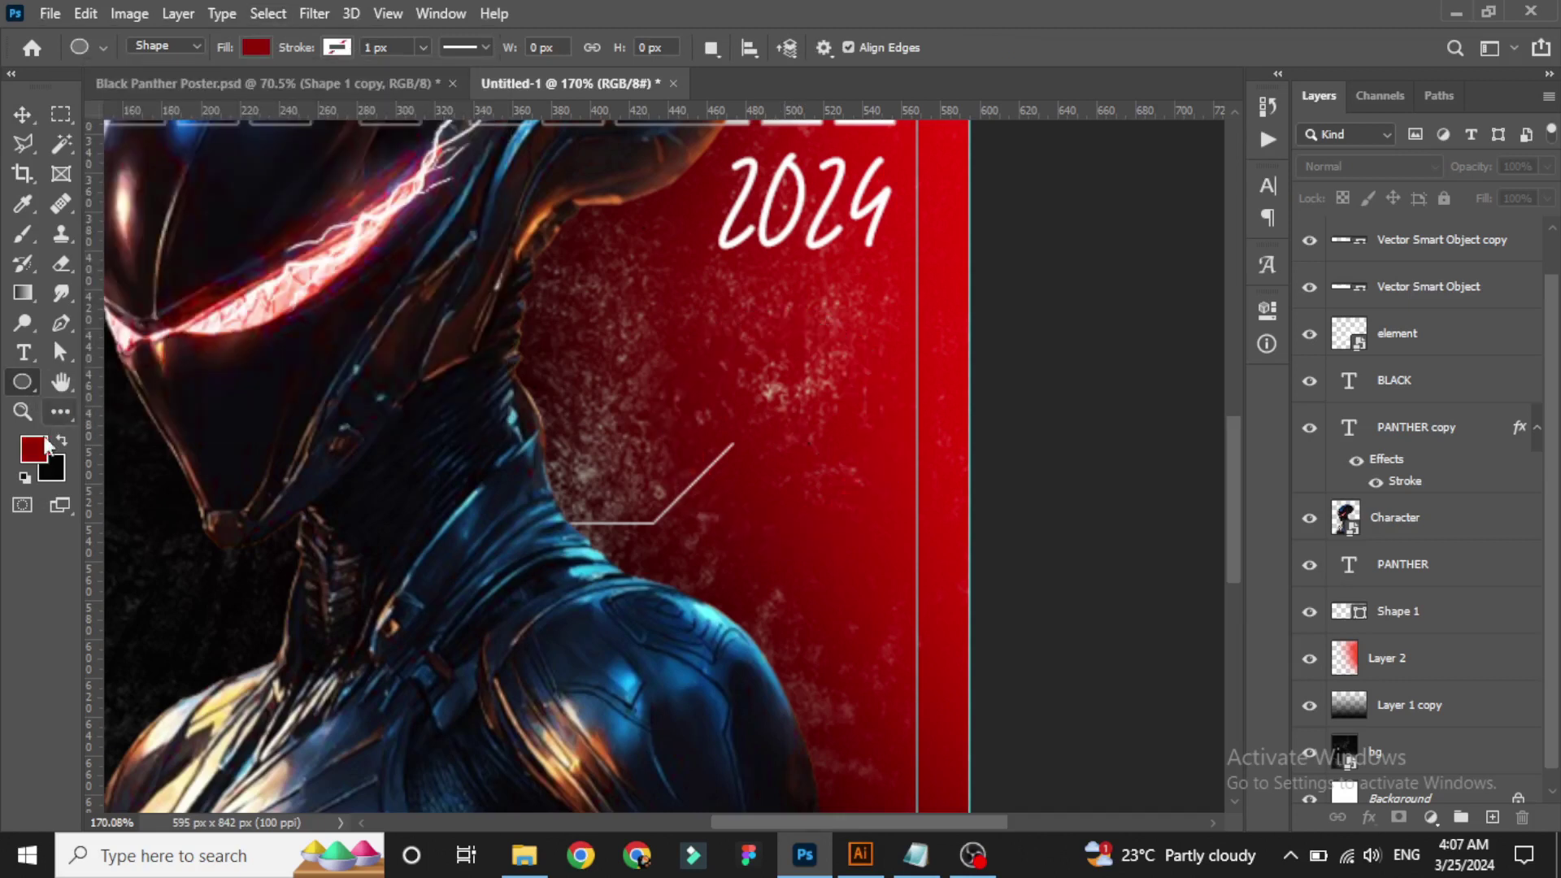
left_click(255, 47)
left_click(137, 162)
left_click_drag(748, 407, 759, 436)
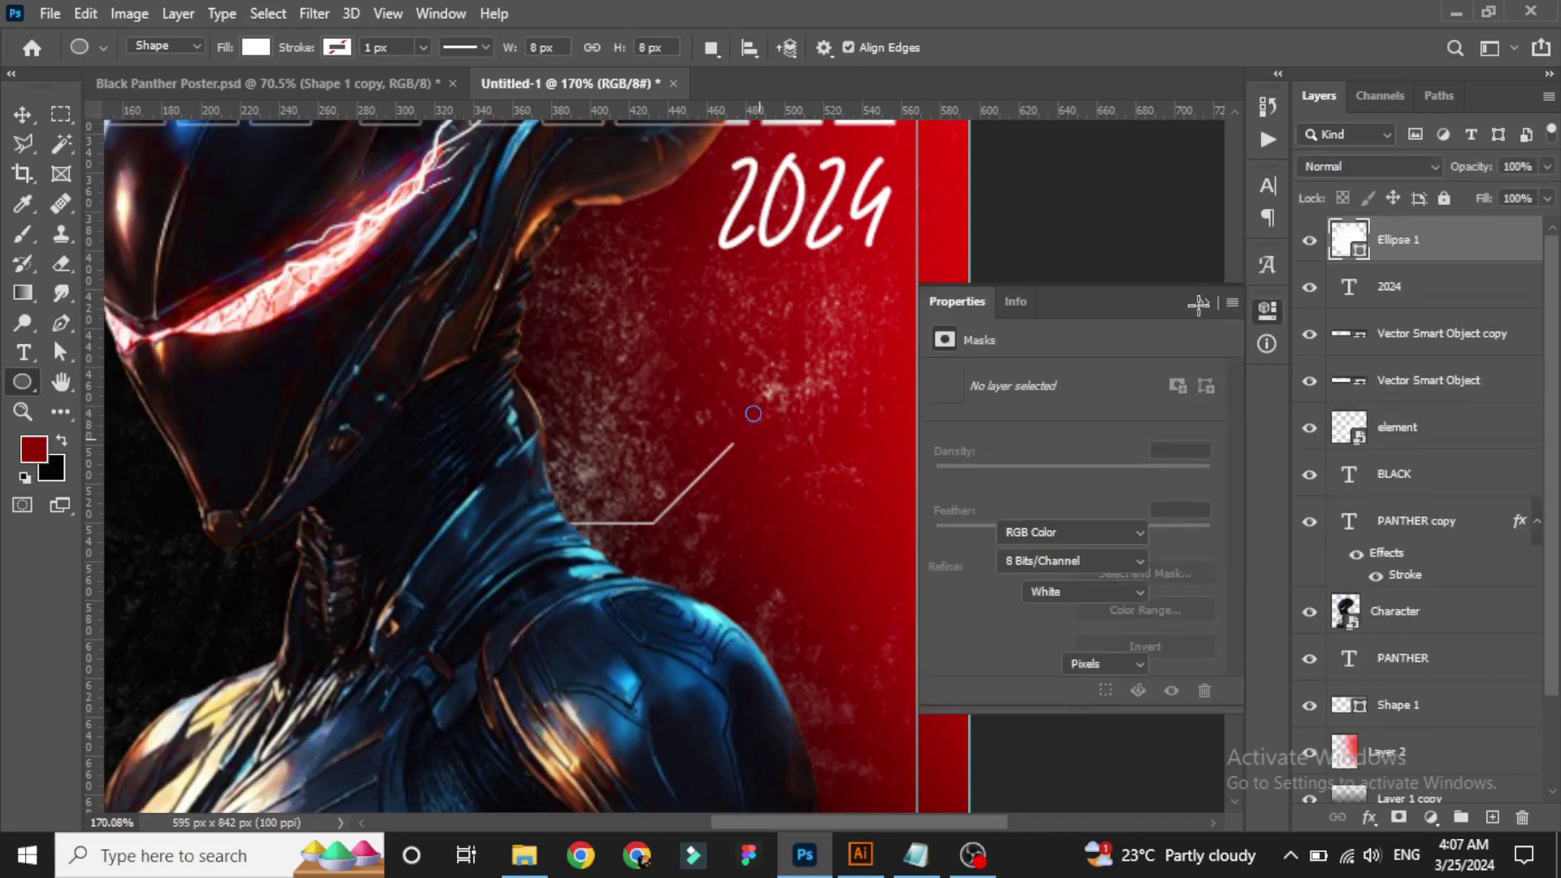
Nudge the dot onto the line's end and select it together with the line.
left_click(1204, 302)
key("v")
scroll(898, 410, "up", 3)
left_click_drag(712, 413, 690, 446)
scroll(817, 510, "down", 5)
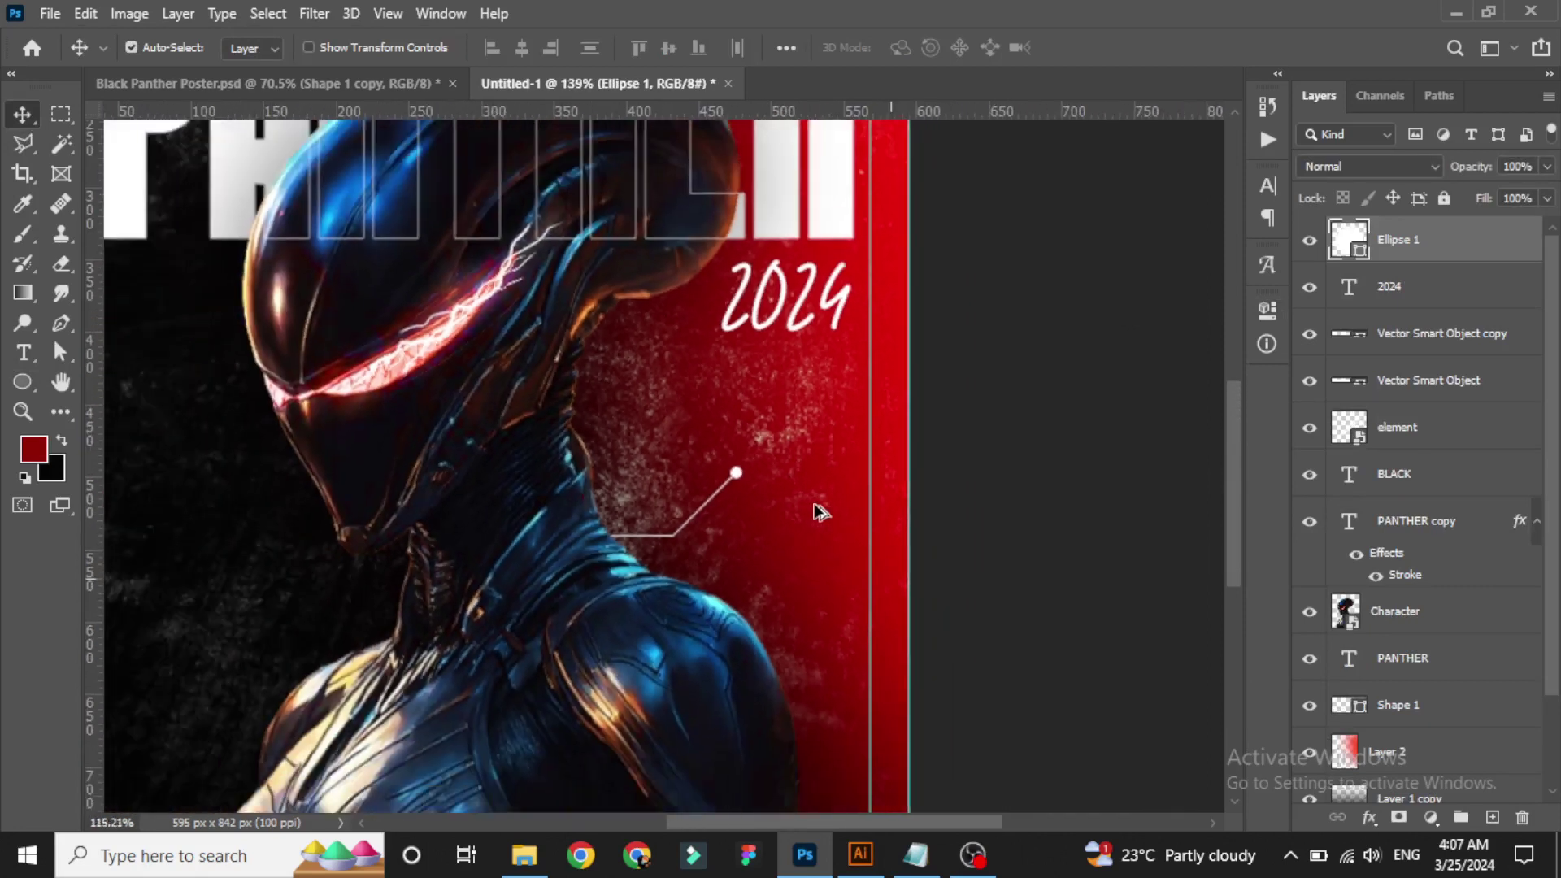
left_click(1440, 598, "ctrl")
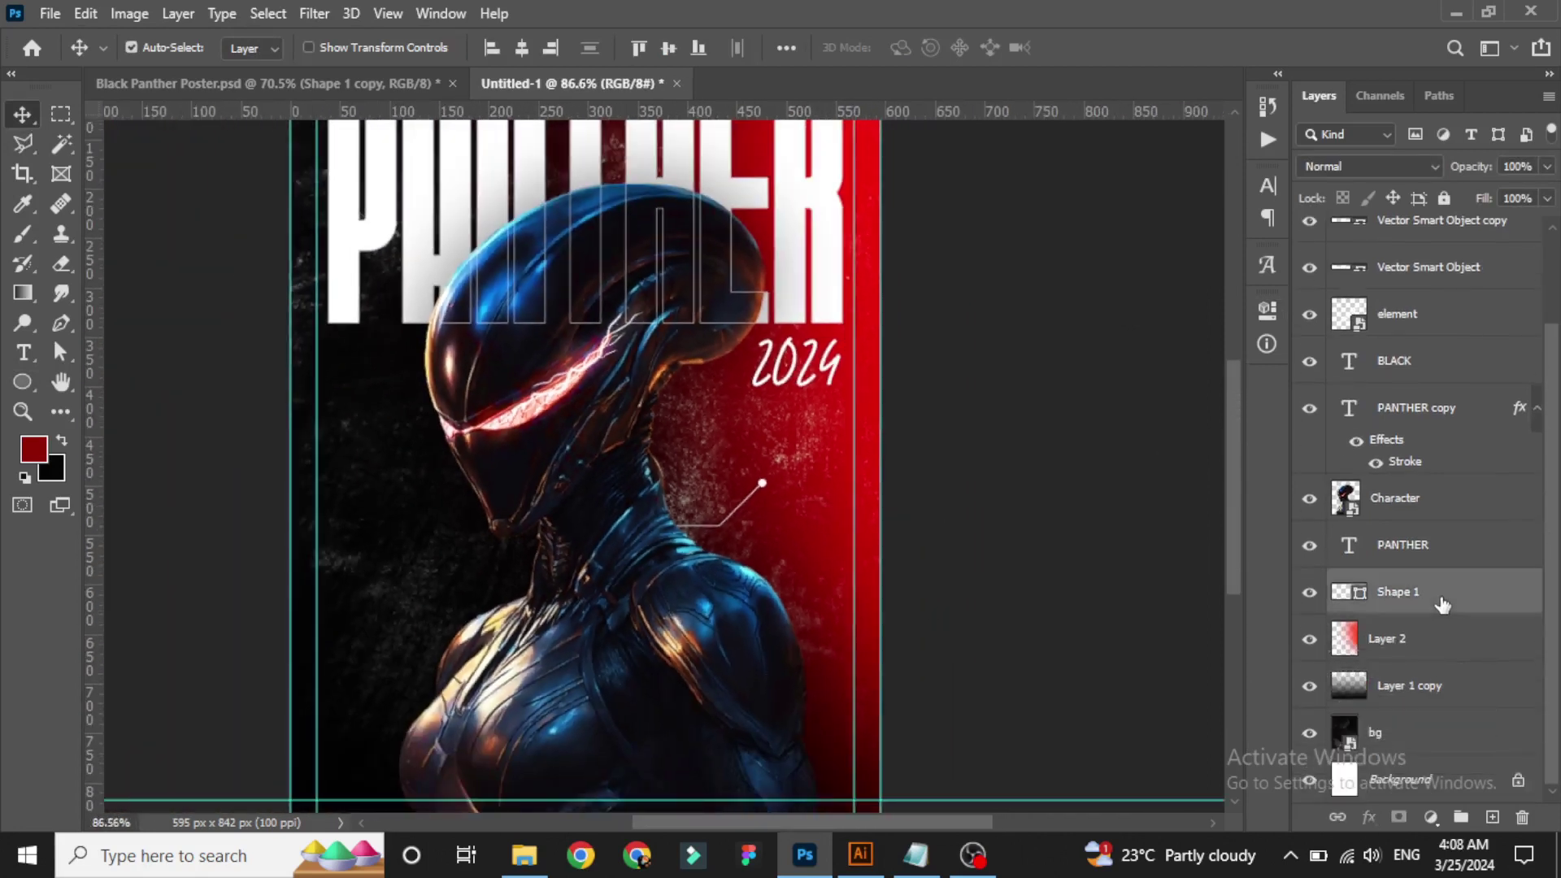
scroll(866, 651, "up", 1)
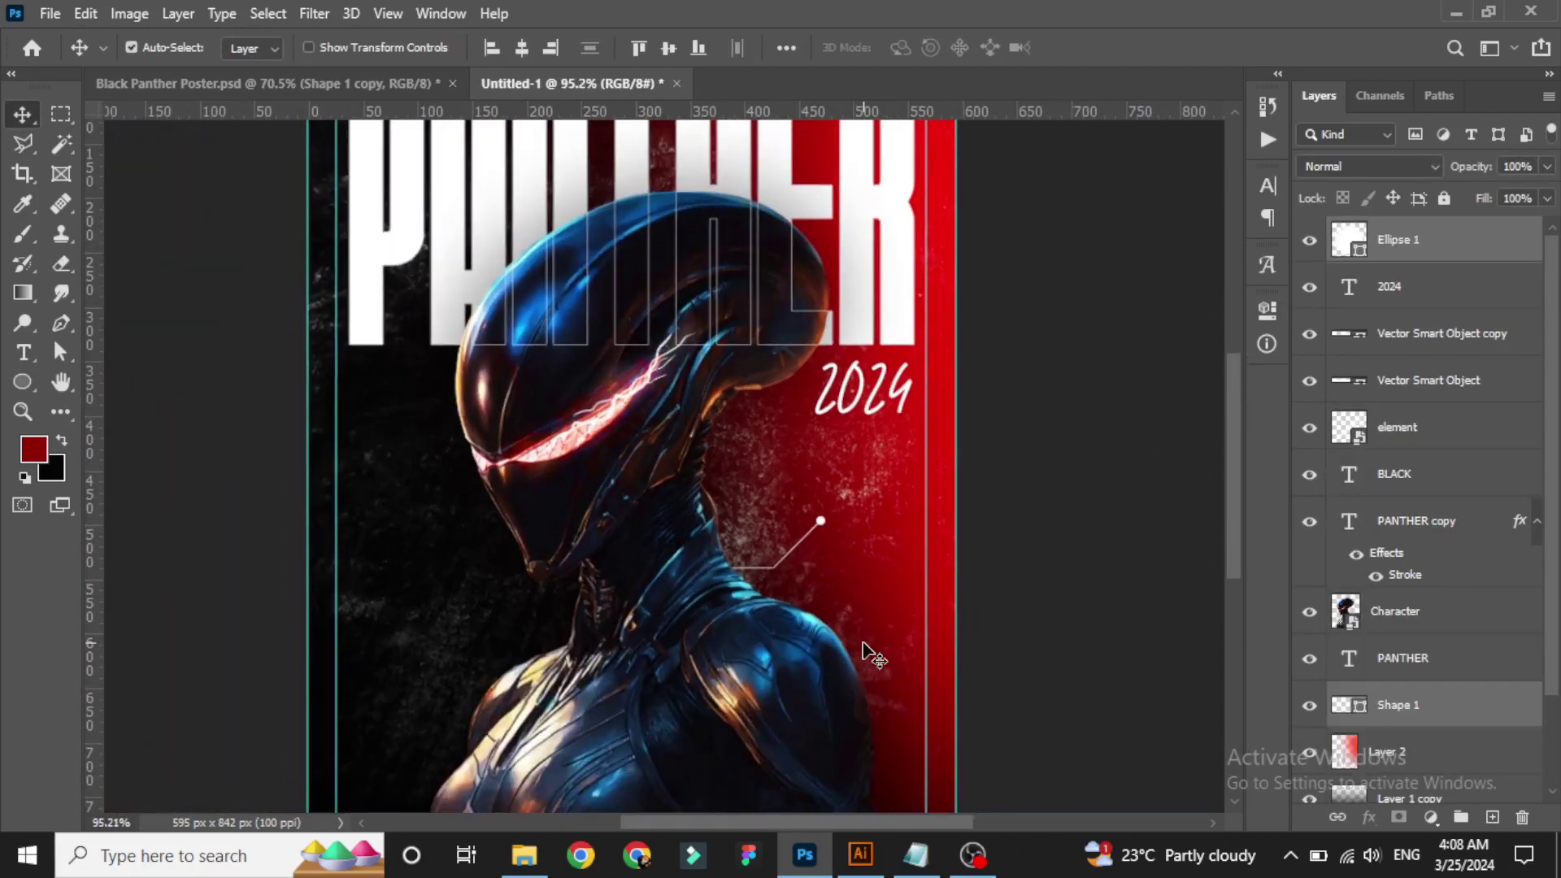
Add a 'Super Hero' text label set in Montserrat.
left_click(22, 352)
left_click(329, 47)
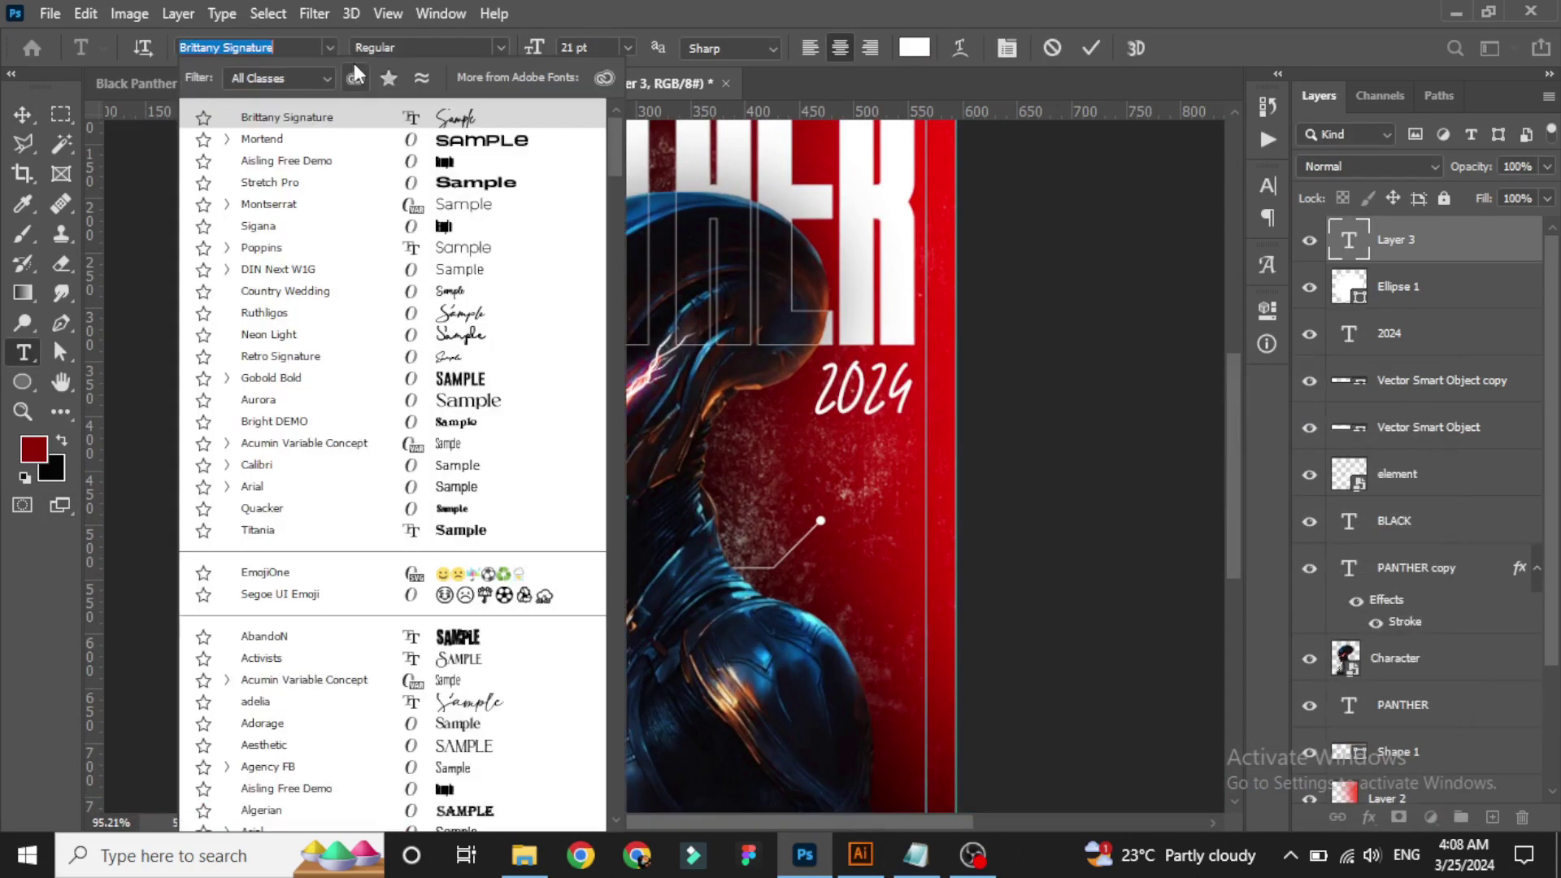
left_click(268, 204)
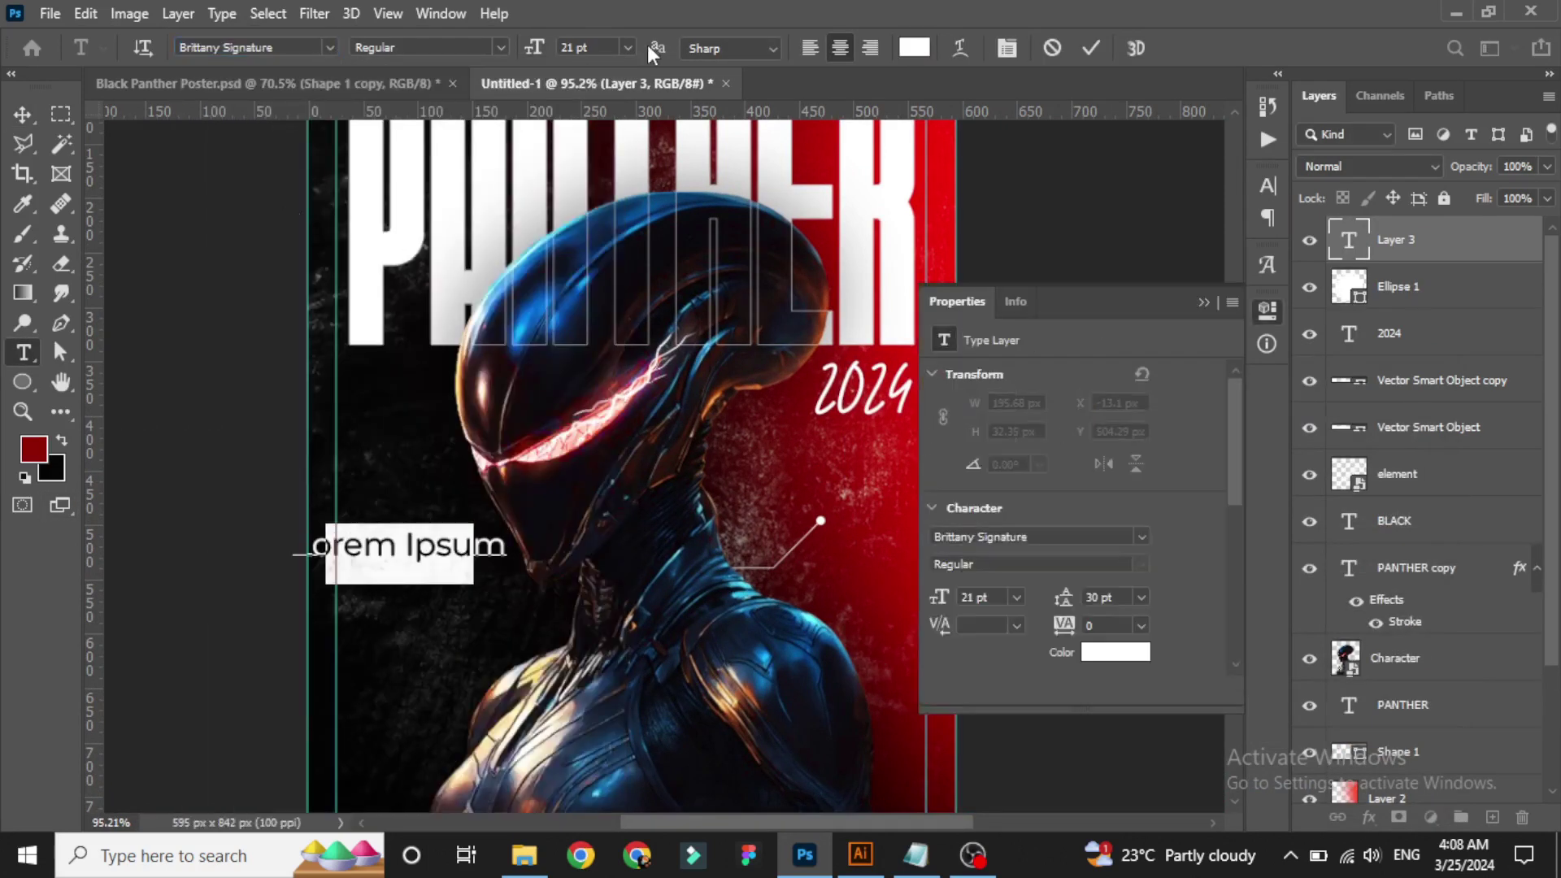
left_click(628, 48)
left_click(596, 165)
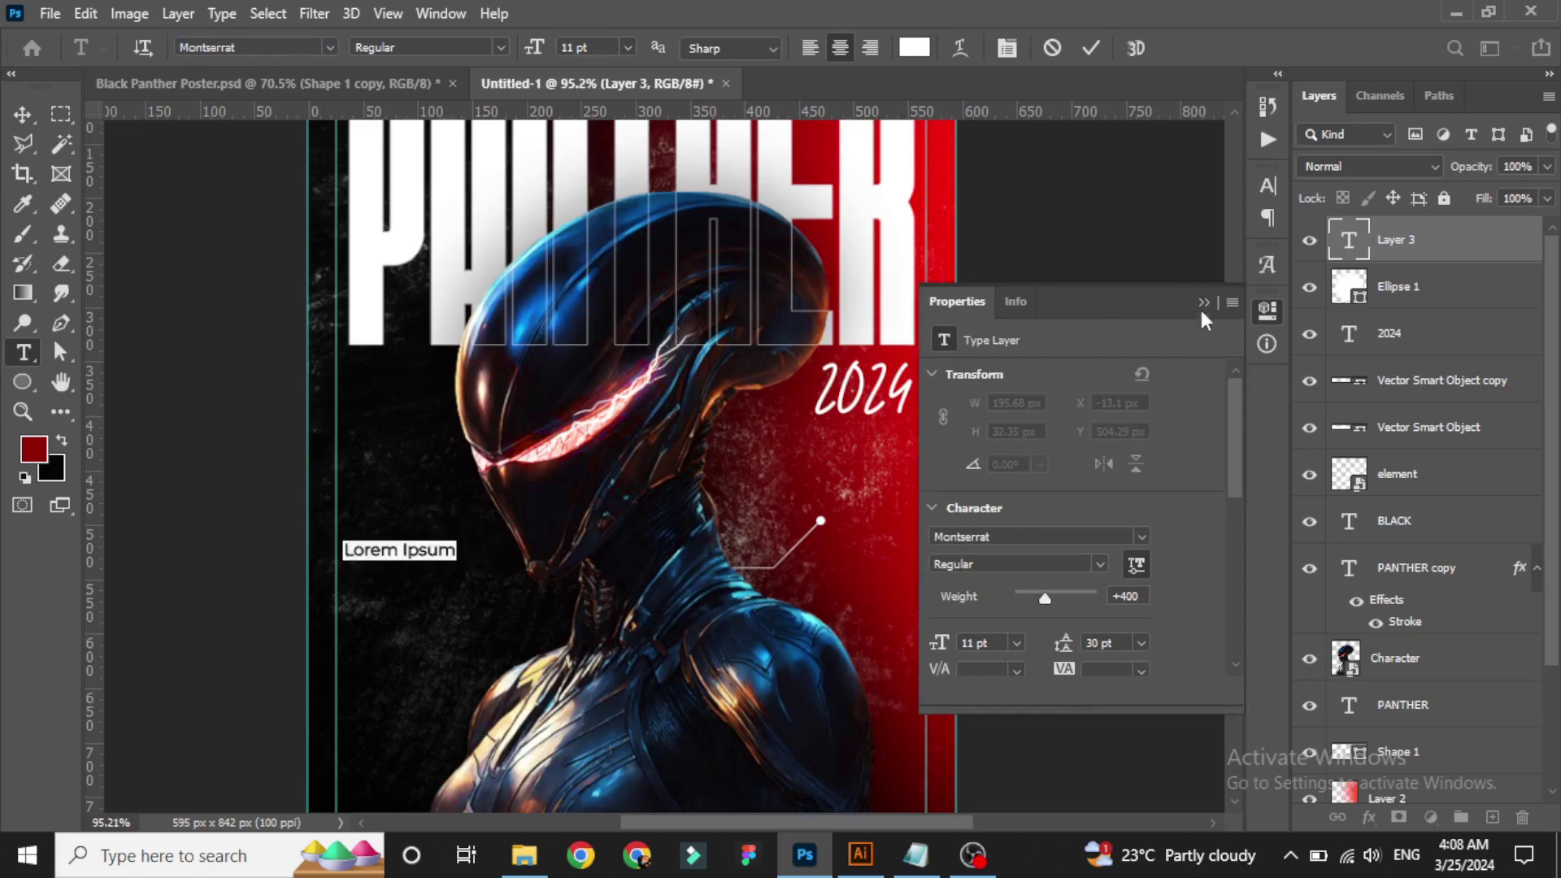
left_click(1203, 302)
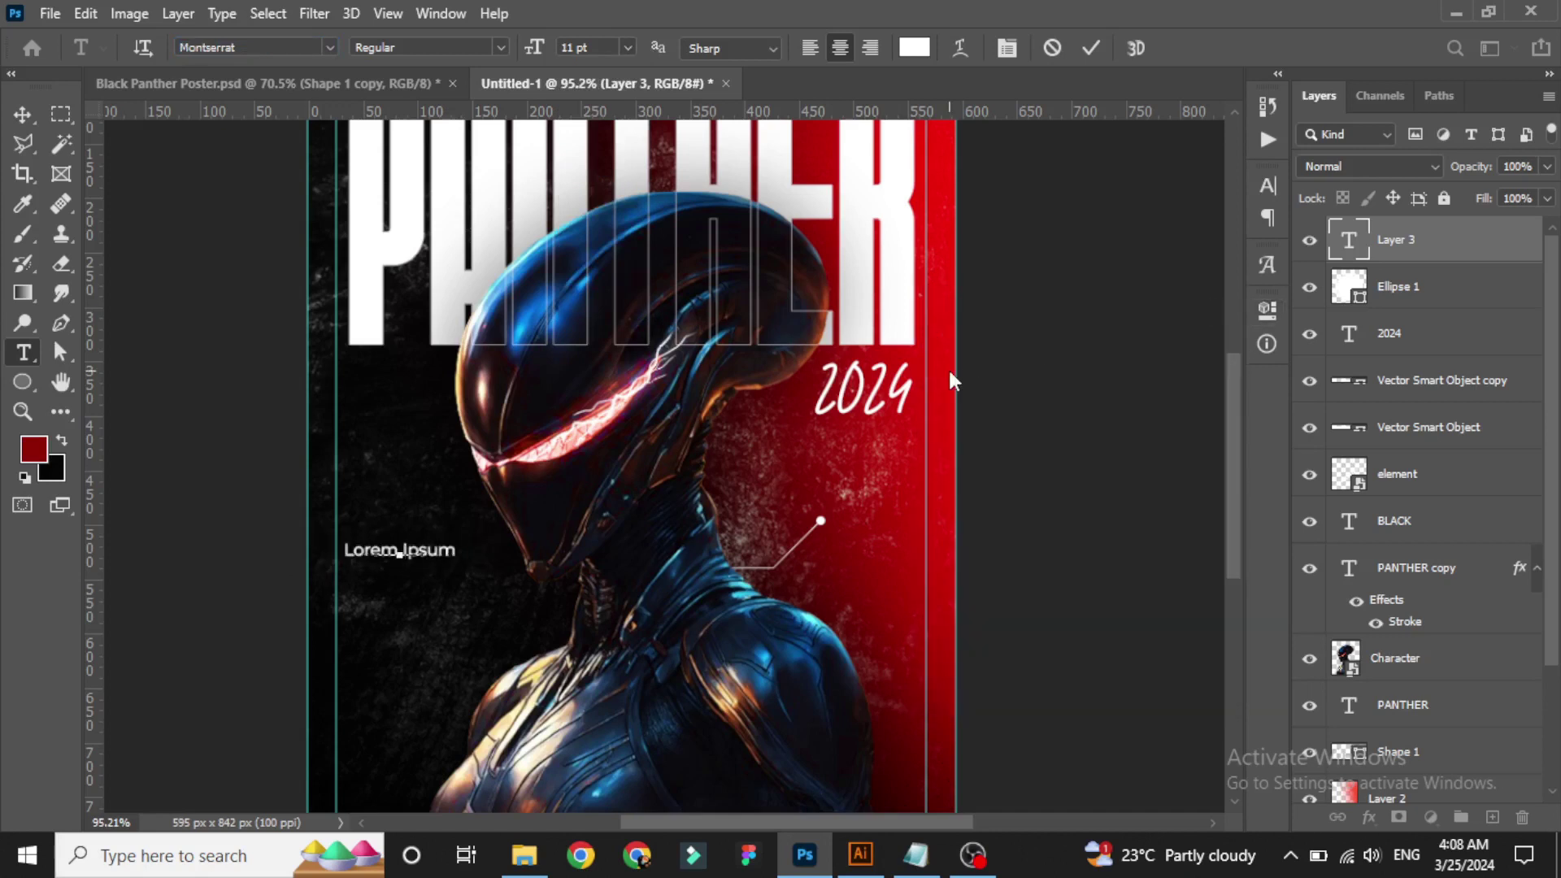
type("Super Hero")
left_click(1091, 47)
Move the label just above the callout dot and make it Medium weight.
key("v")
mouse_move(398, 549)
left_mouse_down()
mouse_move(858, 505)
mouse_move(843, 499)
left_mouse_up()
left_click(23, 352)
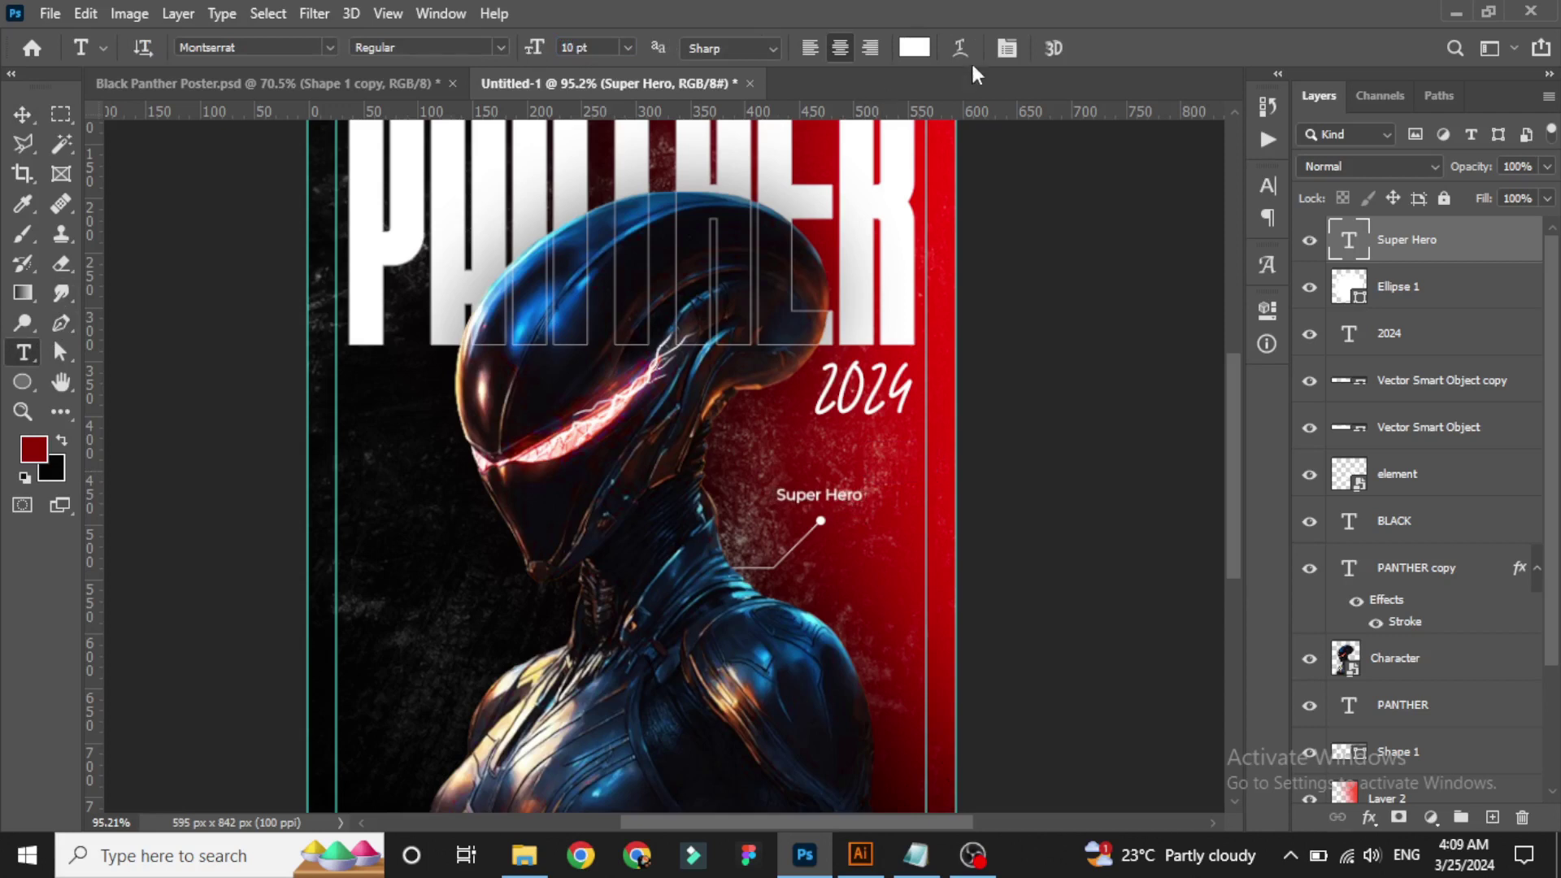
left_click(502, 48)
left_click(418, 144)
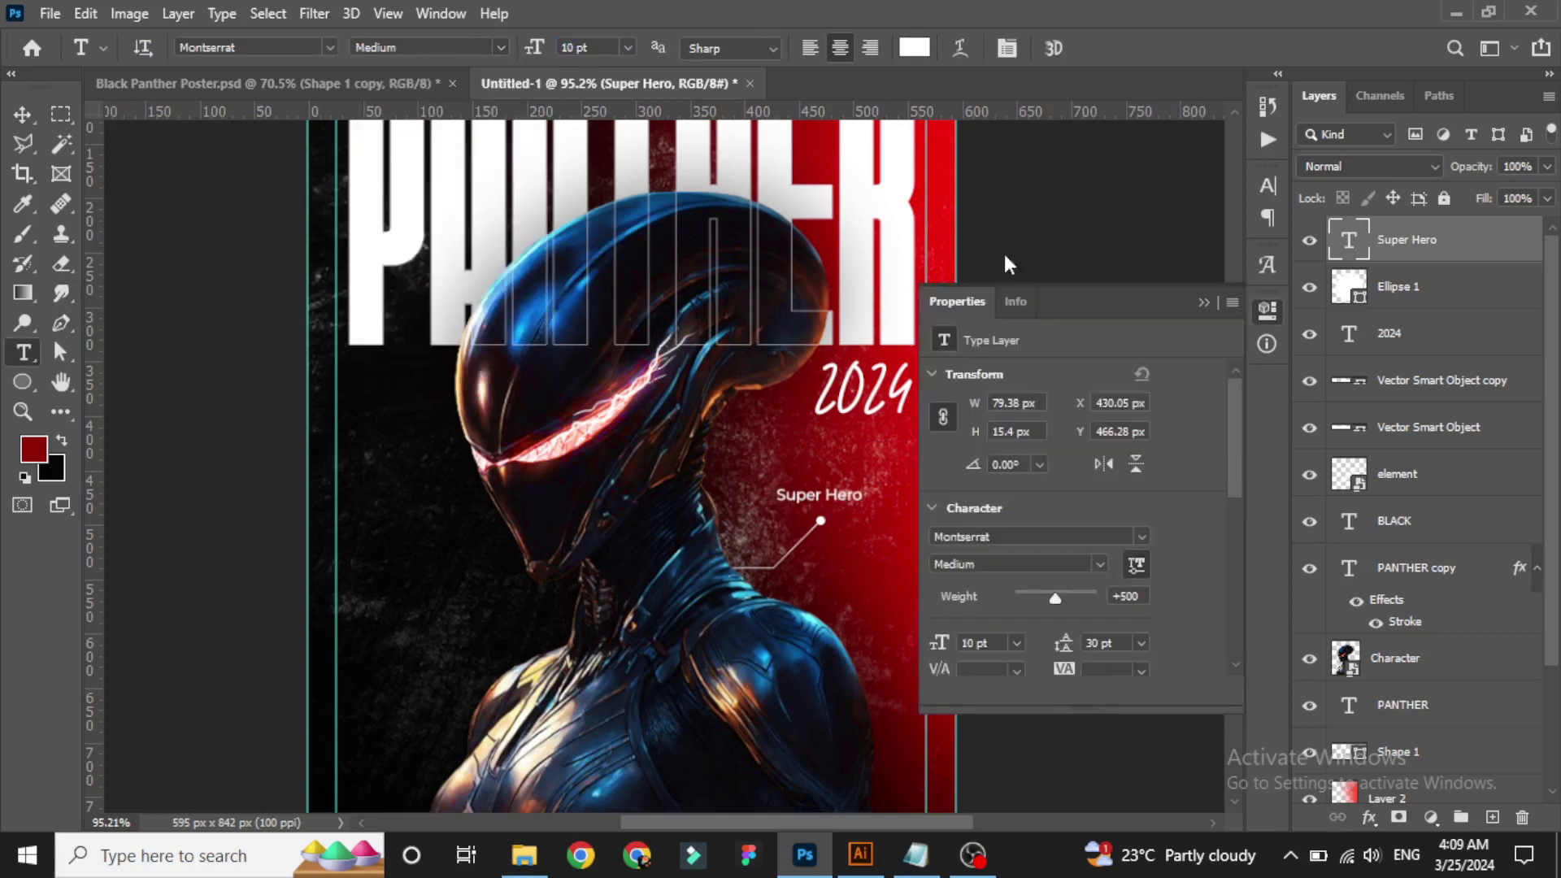
left_click(1205, 305)
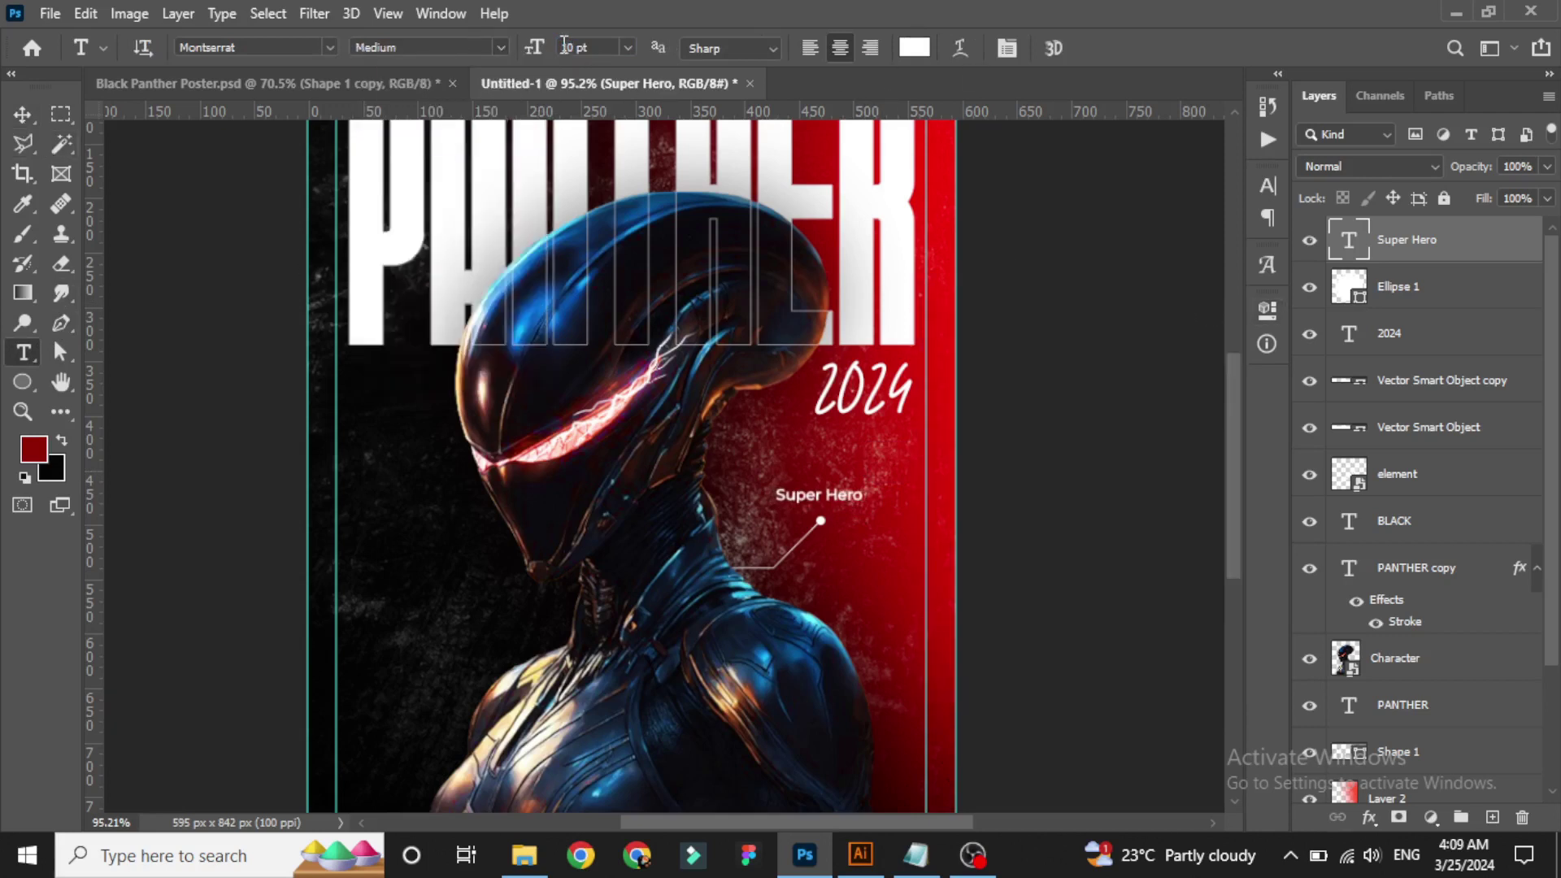
left_click(23, 116)
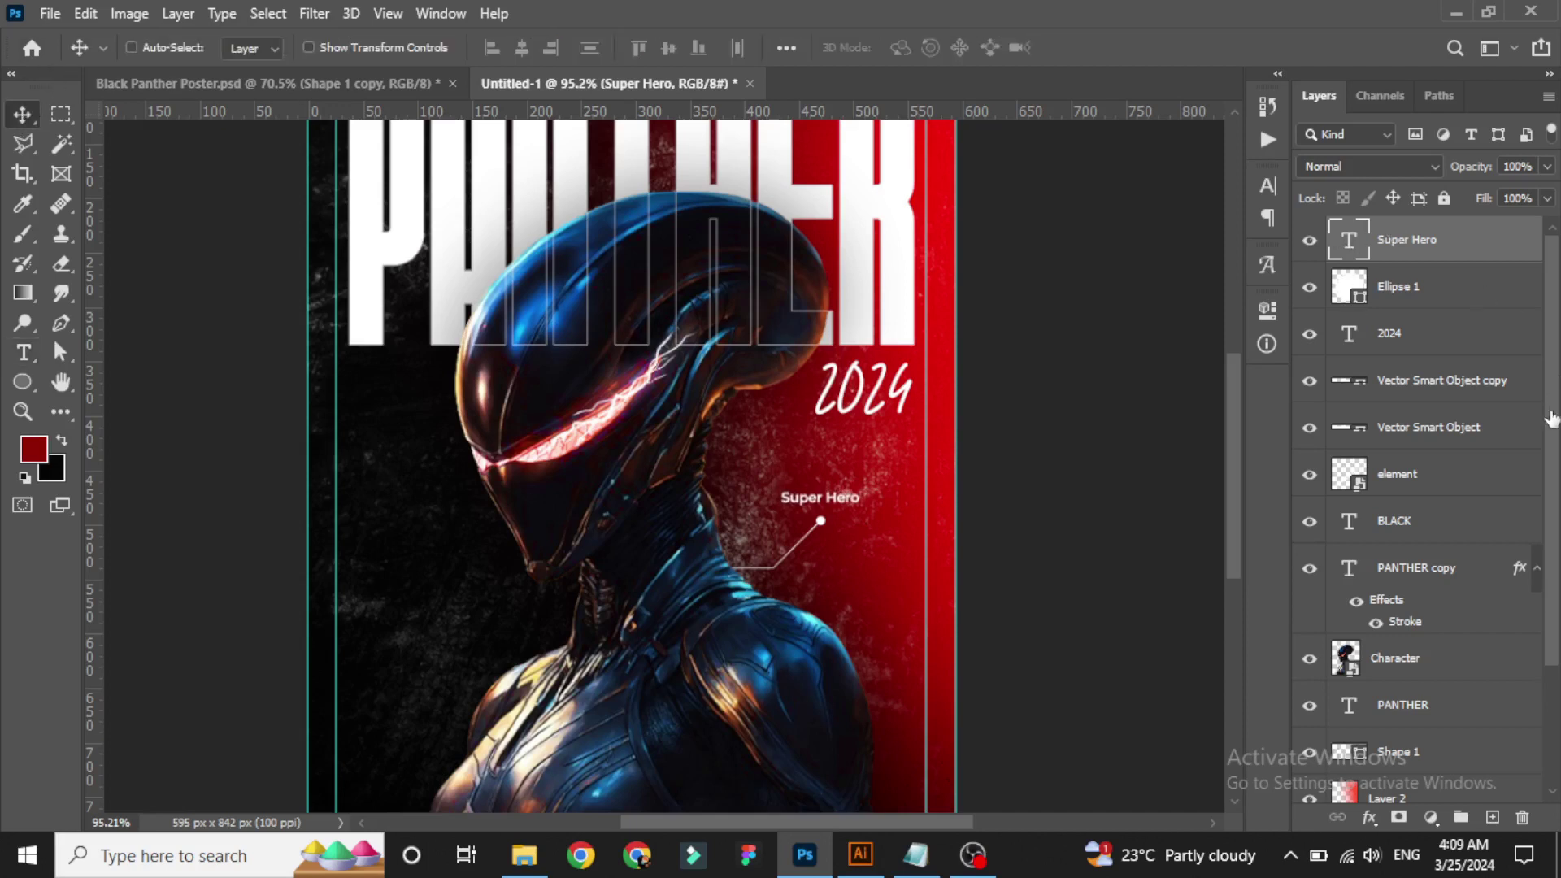
Duplicate the Super Hero callout's label, dot and line, and move the copy to the left.
left_click(1414, 287, "ctrl")
scroll(1447, 569, "down", 3)
left_click(1446, 610, "ctrl")
key("ctrl+j")
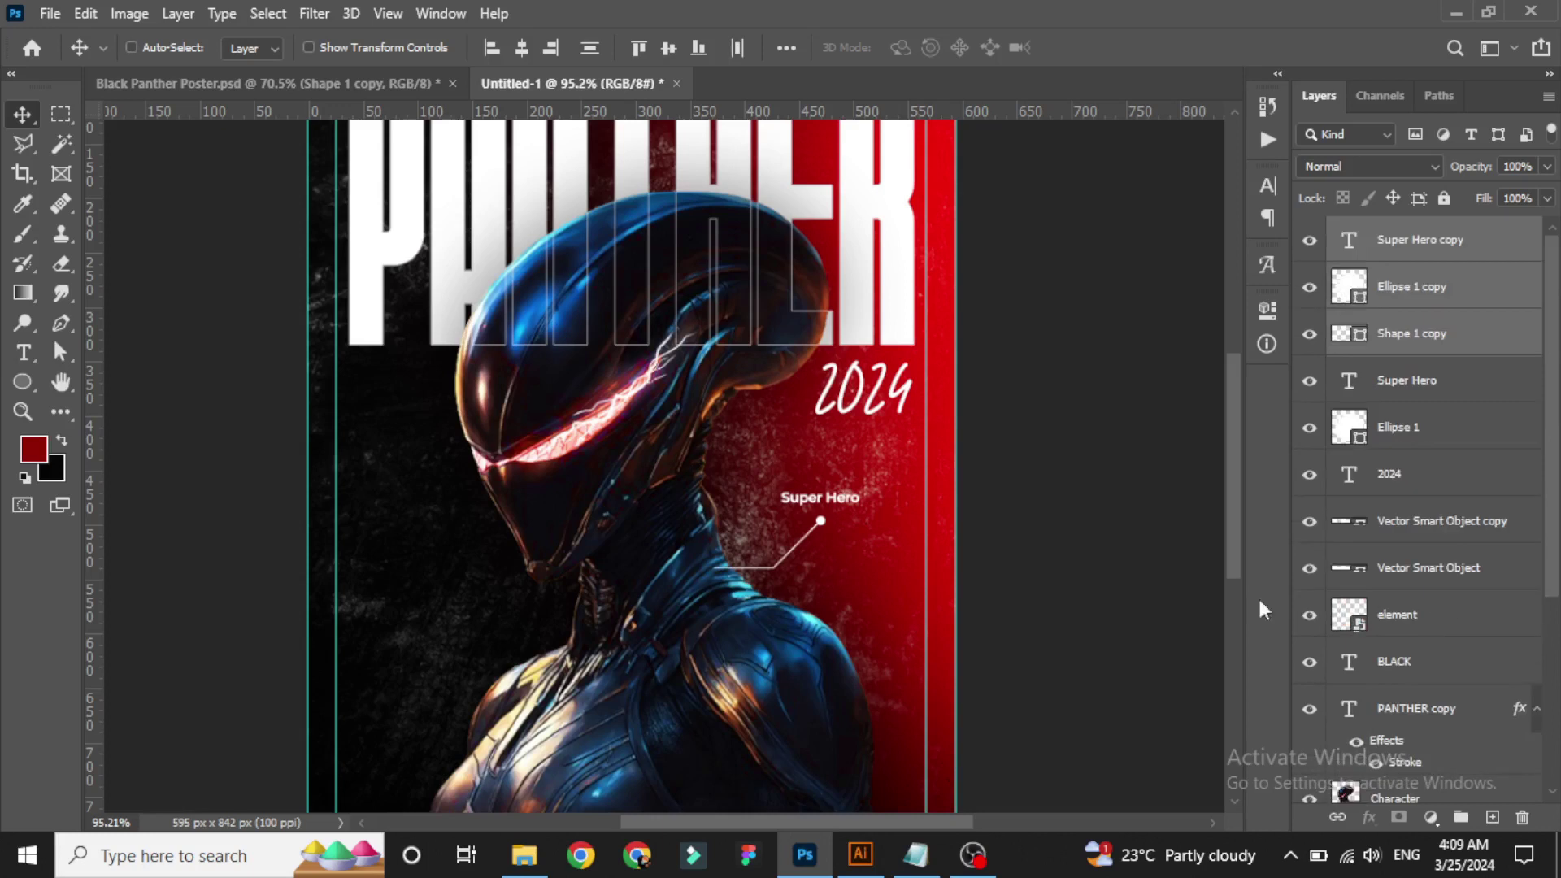
key("ctrl+t")
mouse_move(804, 528)
left_mouse_down()
mouse_move(468, 530)
mouse_move(478, 554)
left_mouse_up()
right_click(467, 530)
left_click(535, 478)
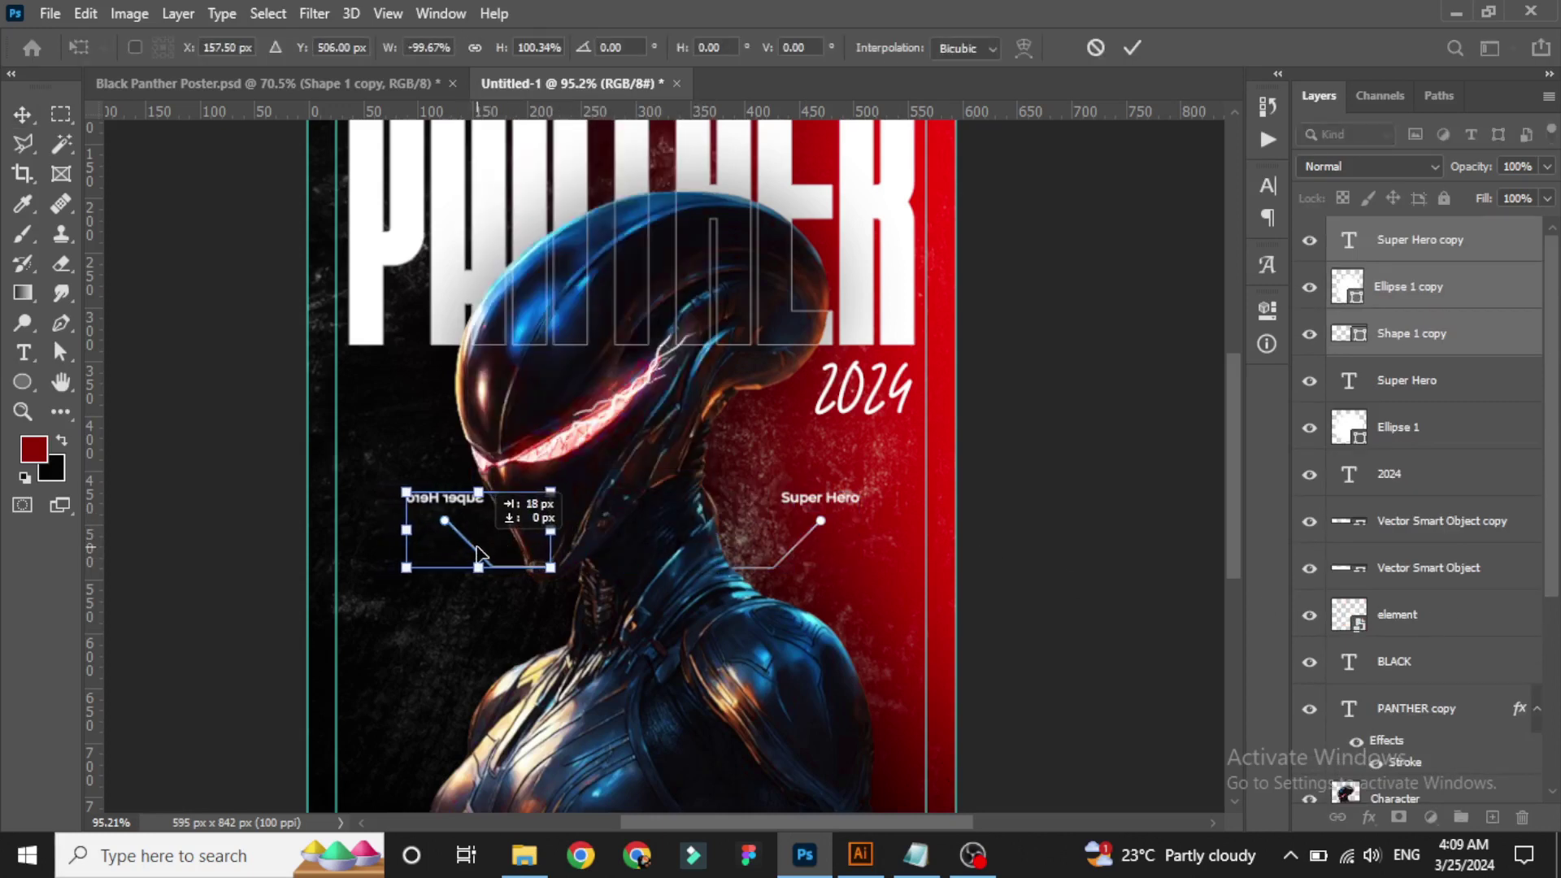
key("ctrl+z")
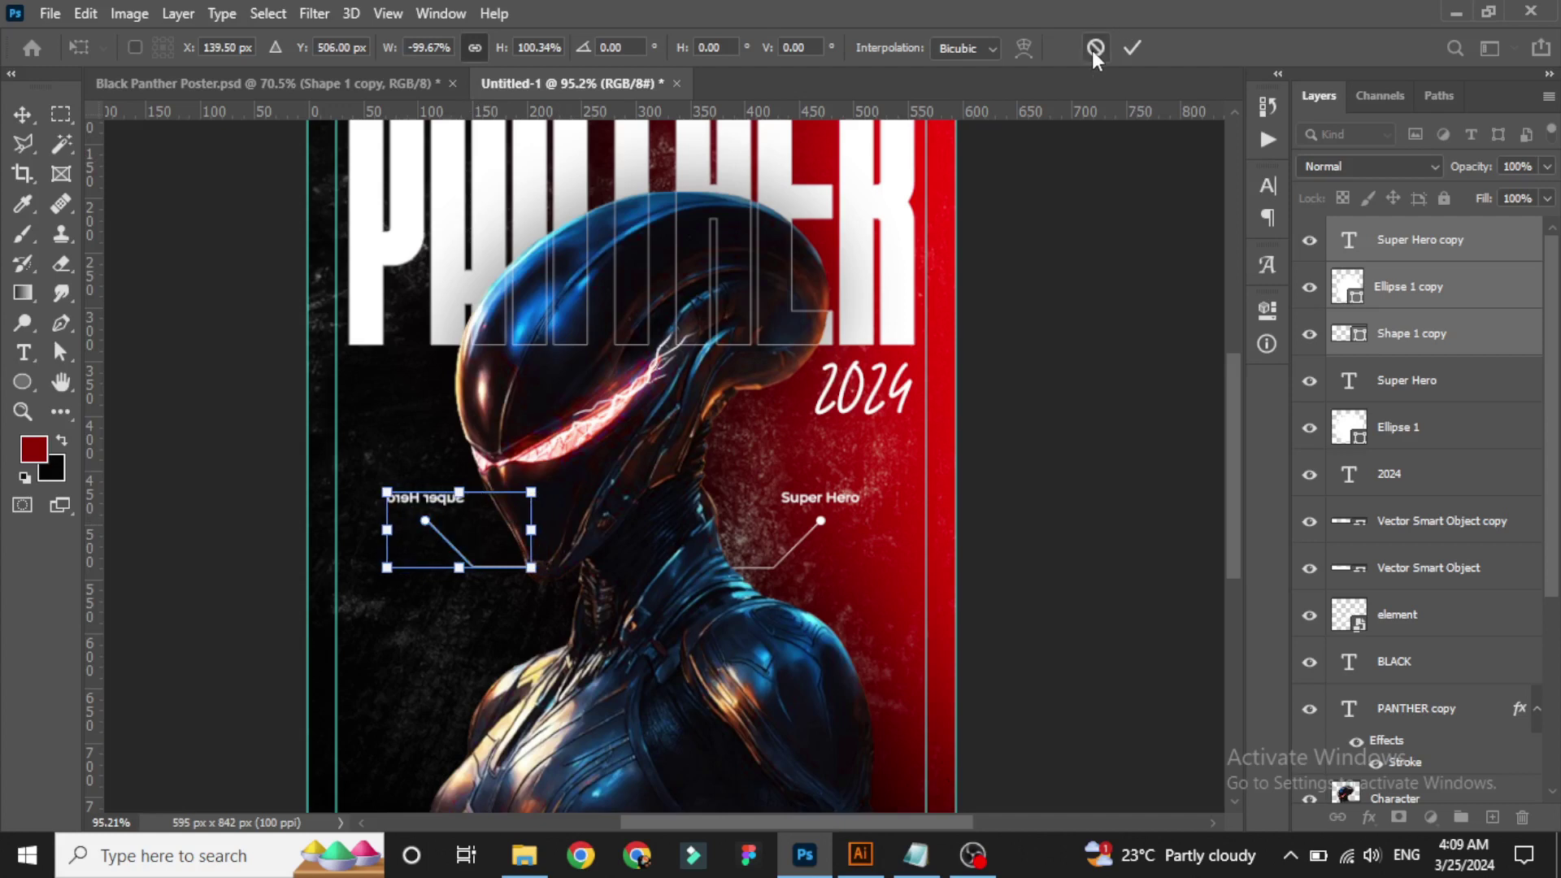
key("ctrl+z")
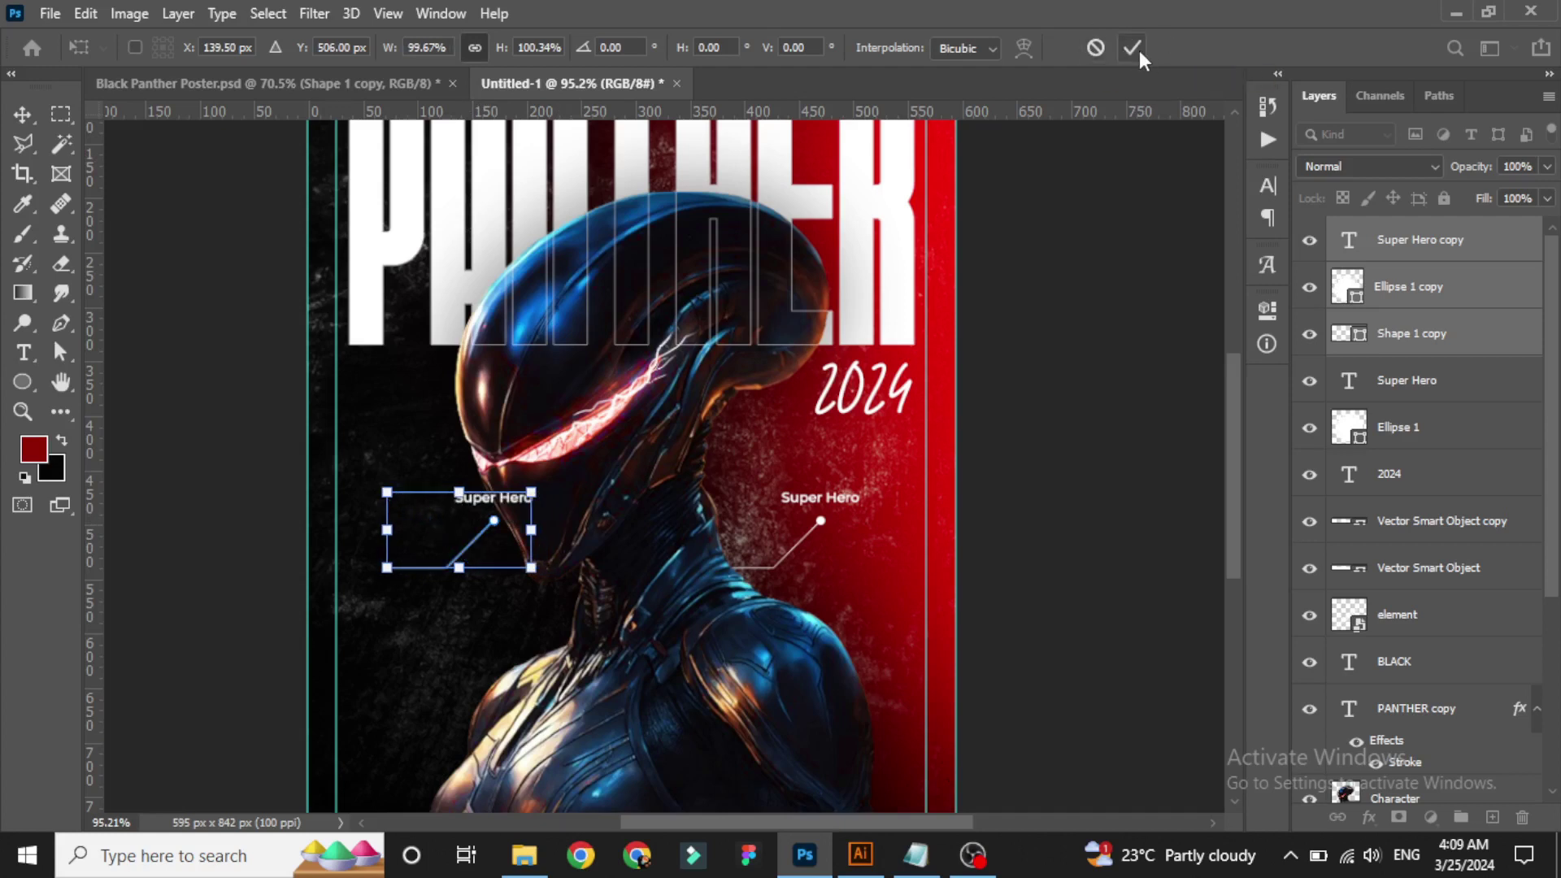
left_click(1139, 50)
Lock the Layer 1 copy, Layer 2 and Character layers.
key("alt+comma")
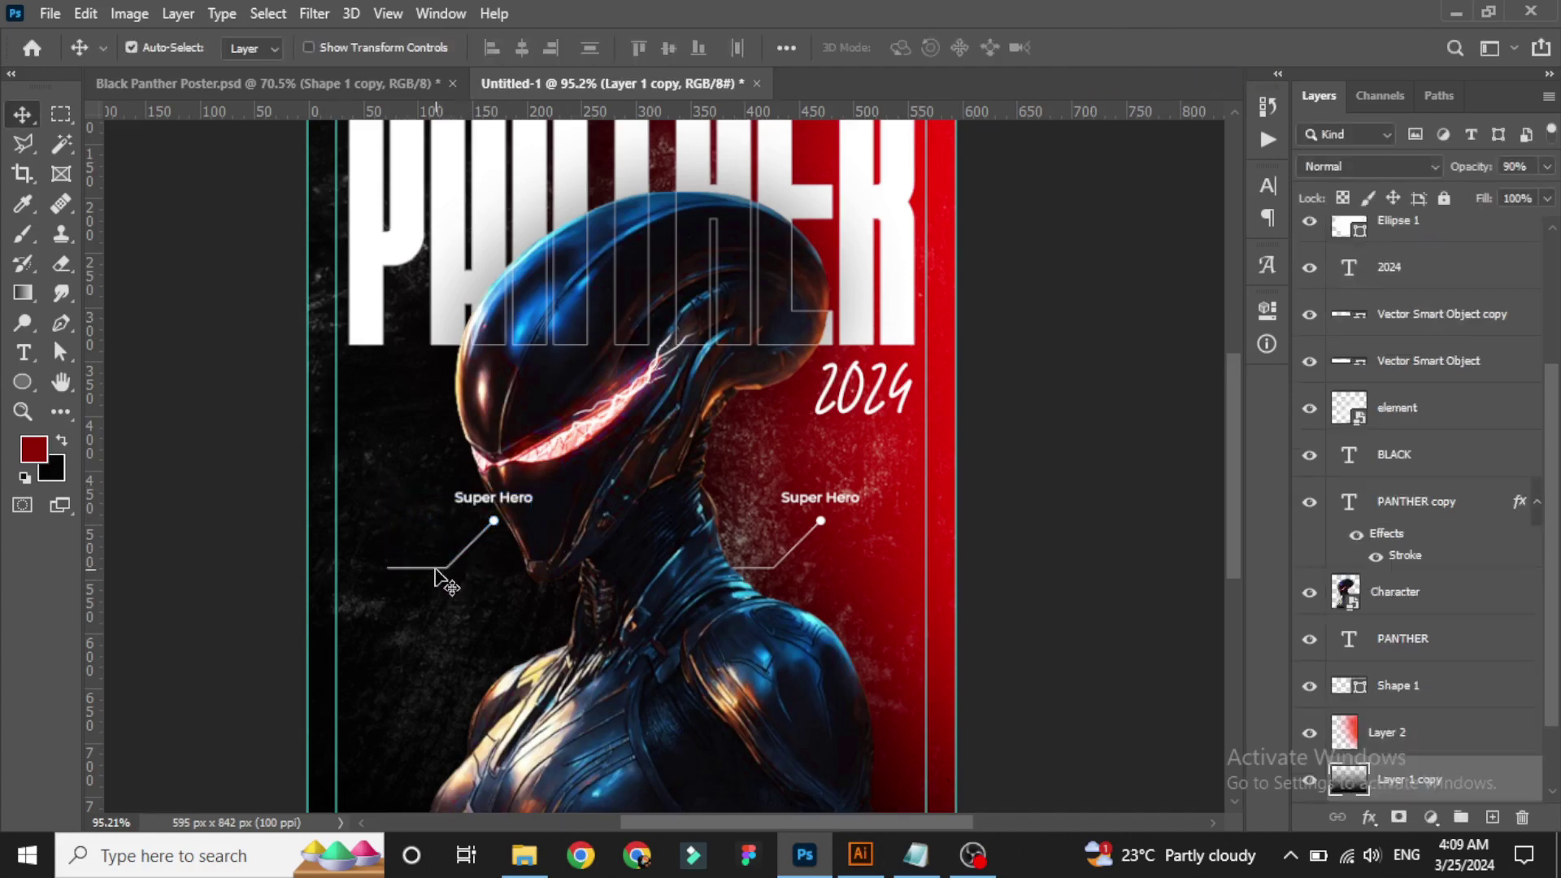
left_click(1444, 197)
left_click(1414, 719)
left_click(1444, 197)
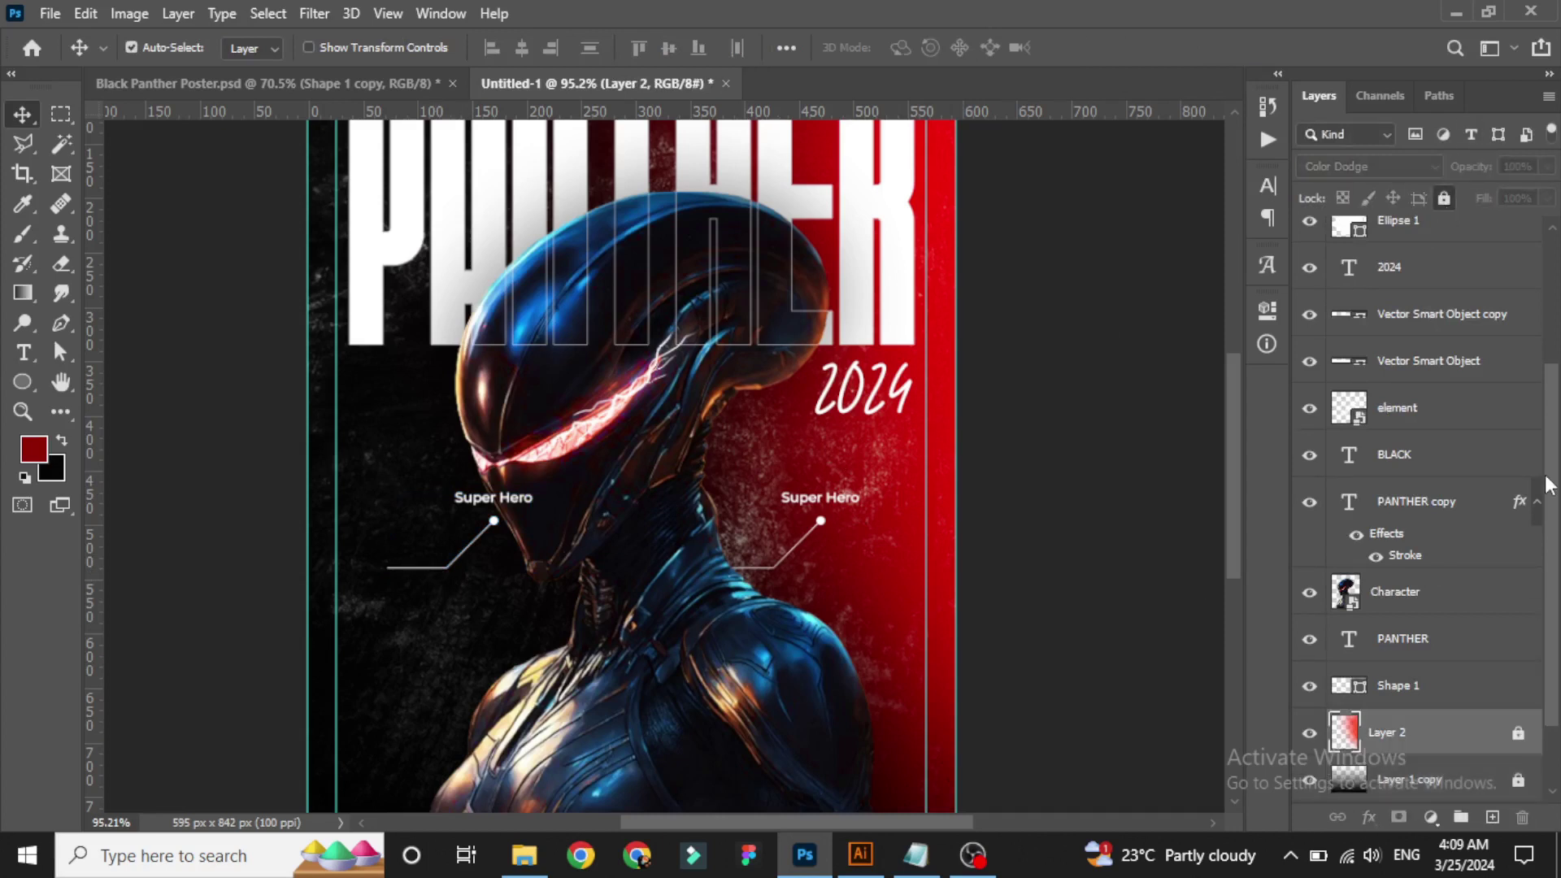
left_click(1464, 606)
left_click(1444, 197)
Select the copied callout line and dot on the left side.
left_click(440, 570)
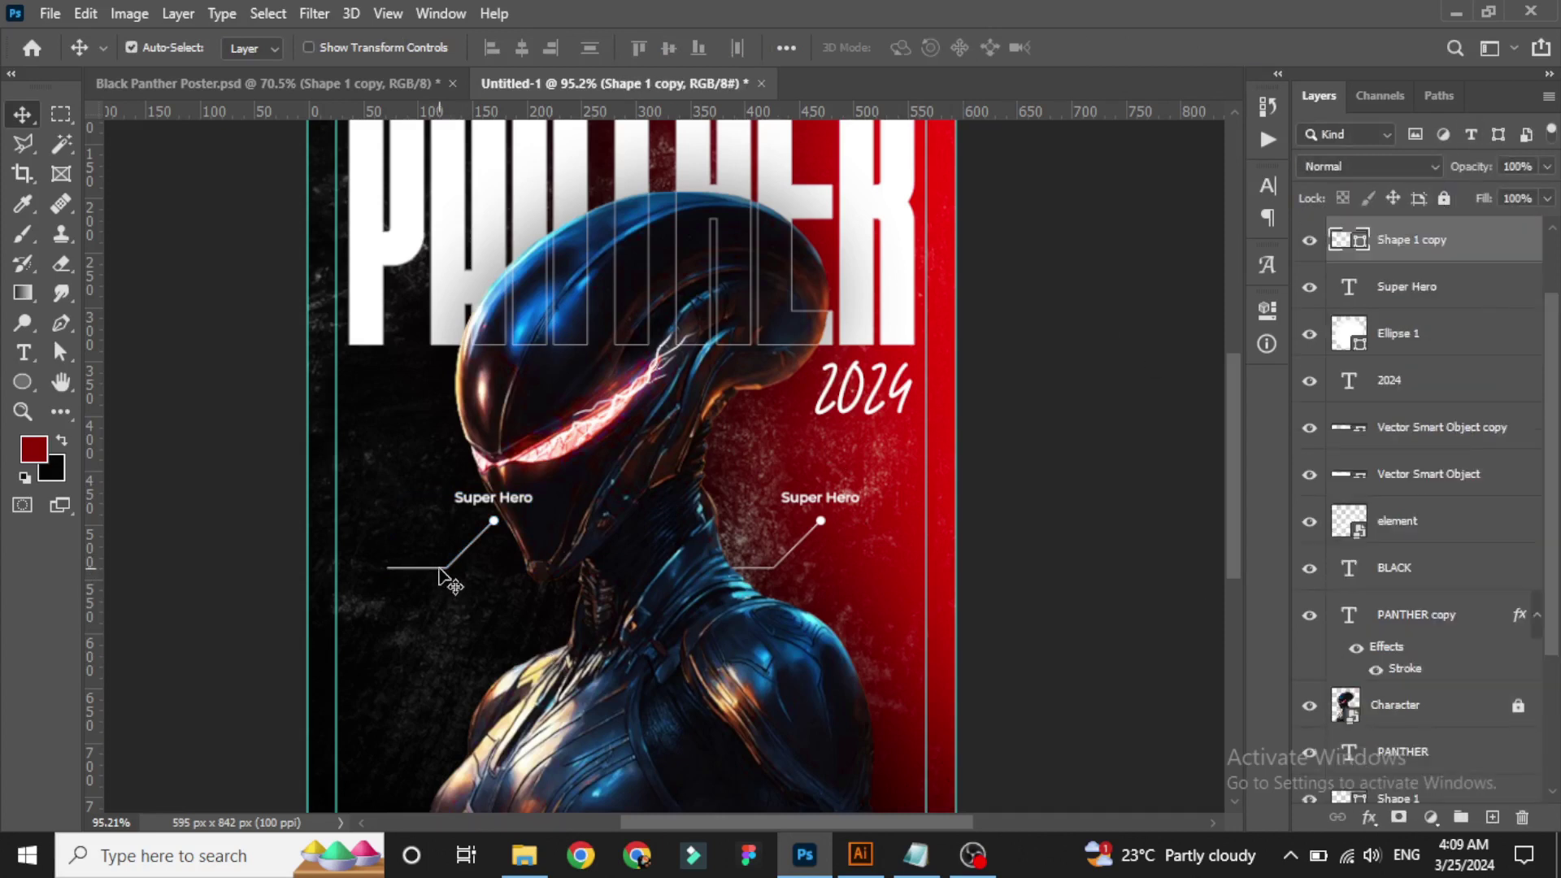
key("ctrl+t")
right_click(451, 555)
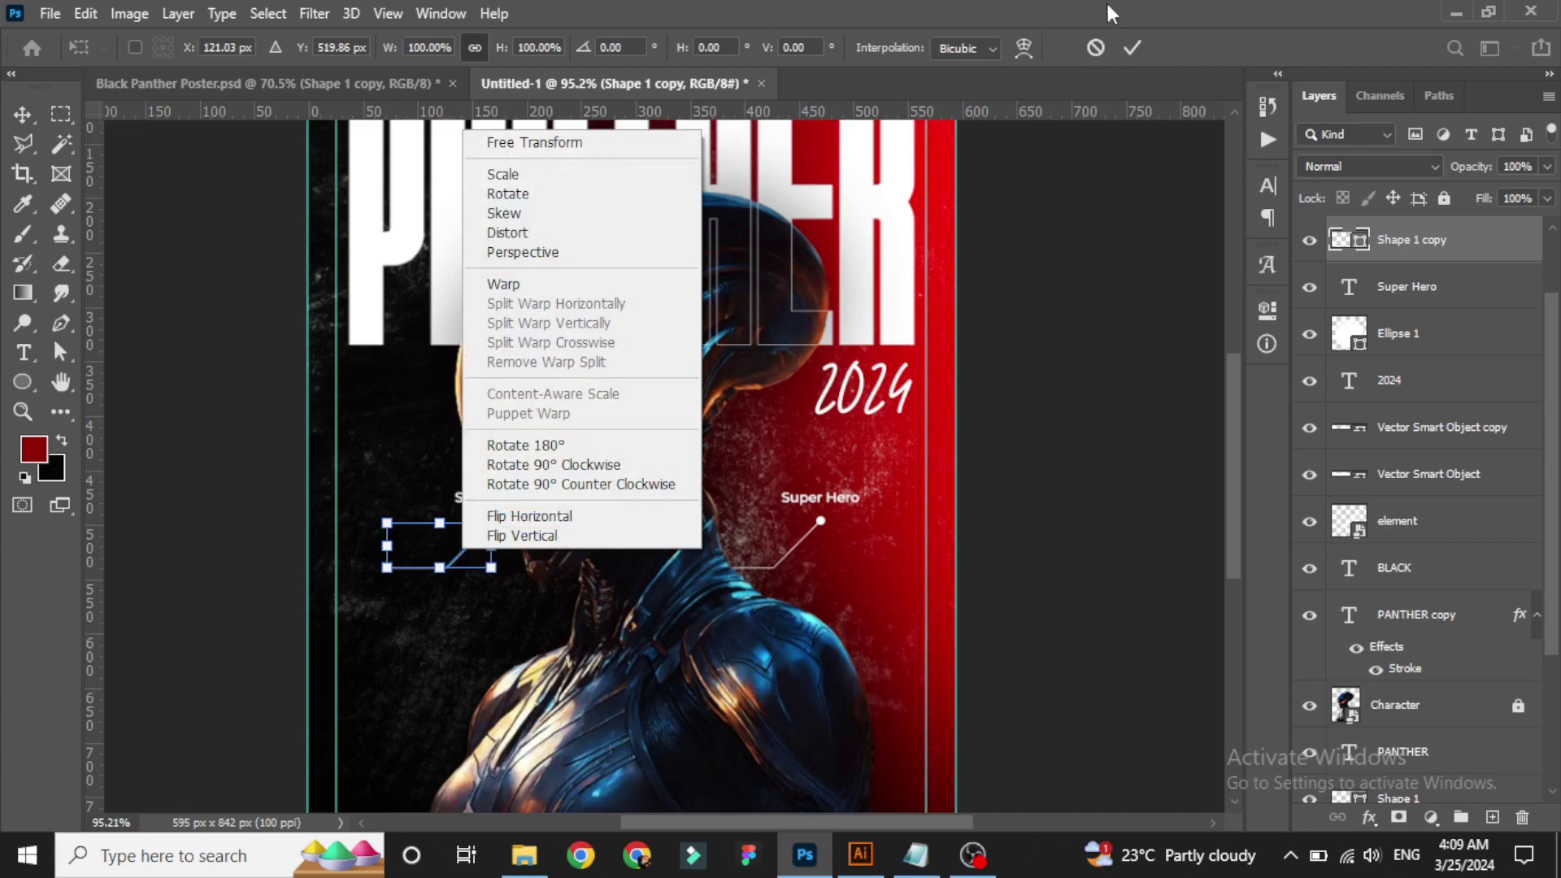
left_click(1132, 48)
scroll(1545, 358, "up", 2)
left_click(1415, 286, "ctrl")
Flip the copied line and dot horizontally and vertically, and move them up beside the left label.
key("ctrl+t")
right_click(430, 541)
left_click(604, 511)
right_click(467, 545)
left_click(504, 530)
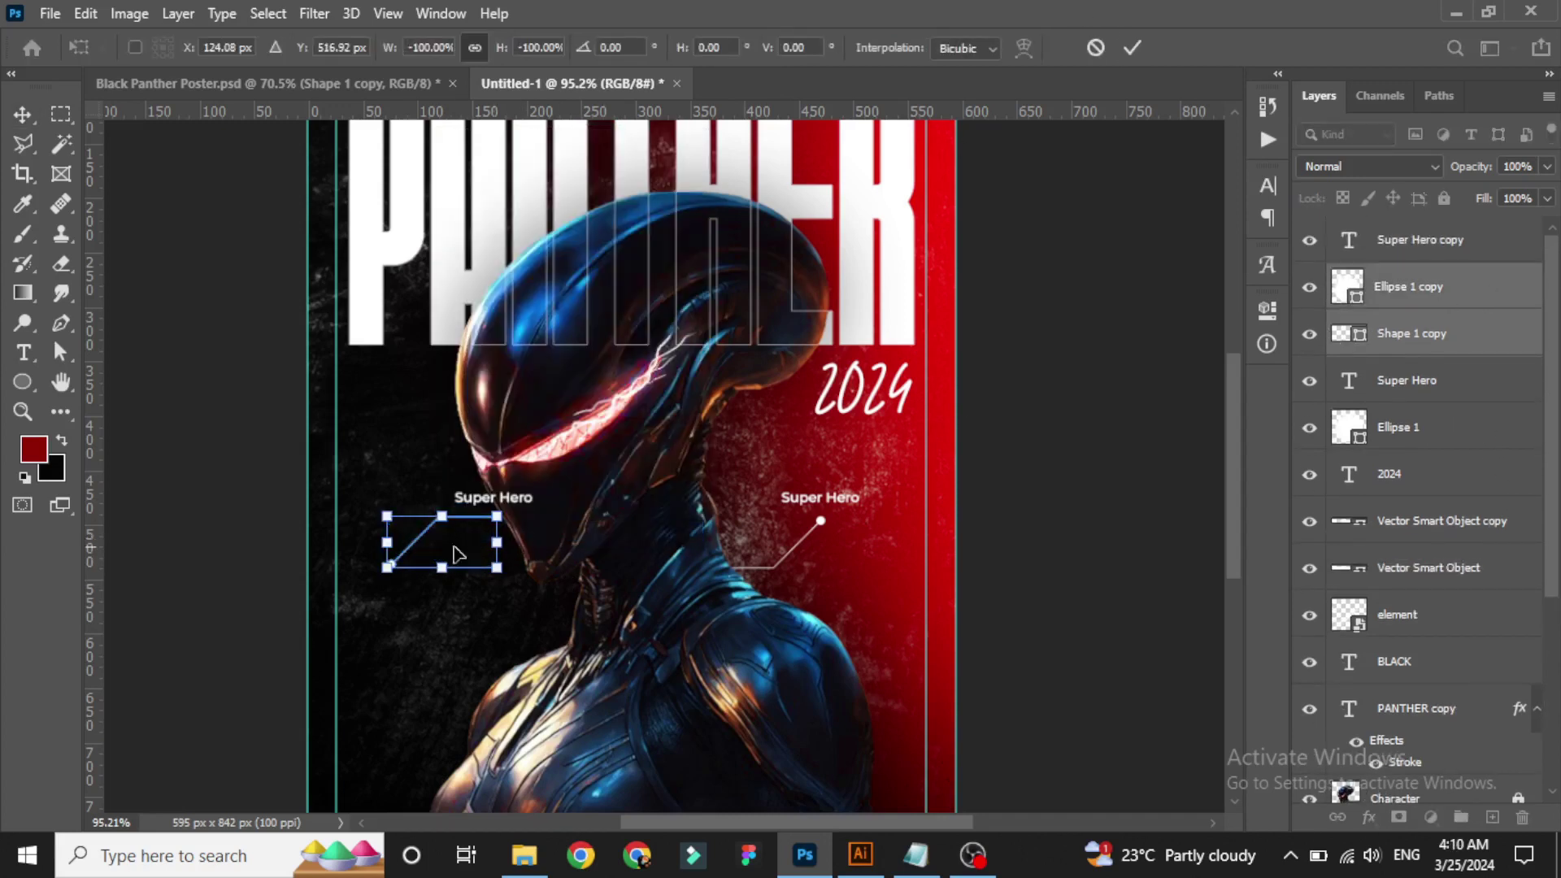
left_click_drag(406, 543, 406, 489)
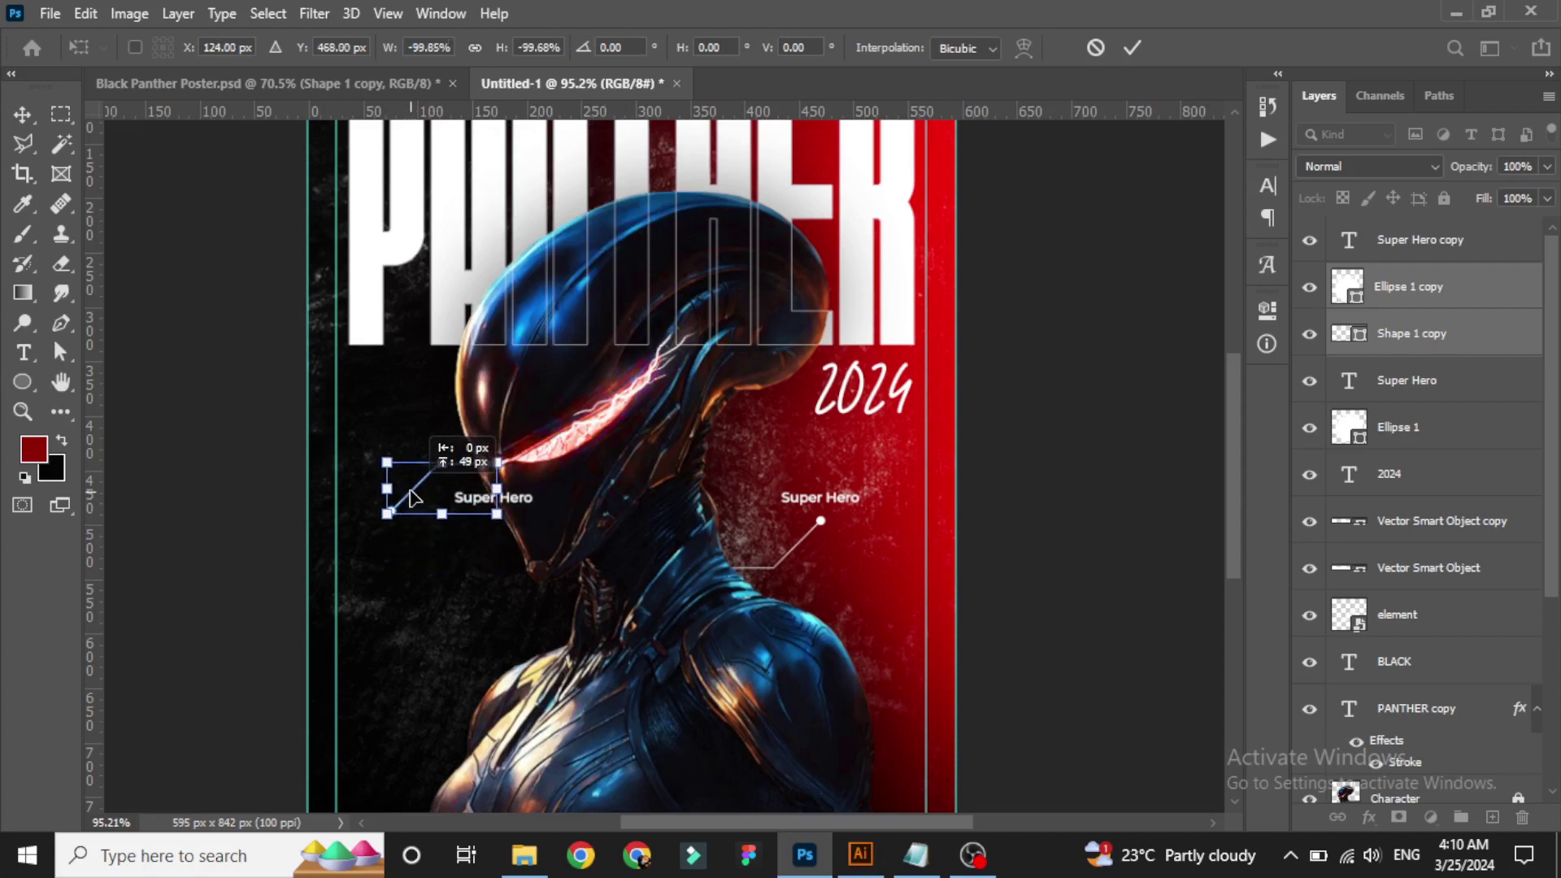
left_click(1134, 49)
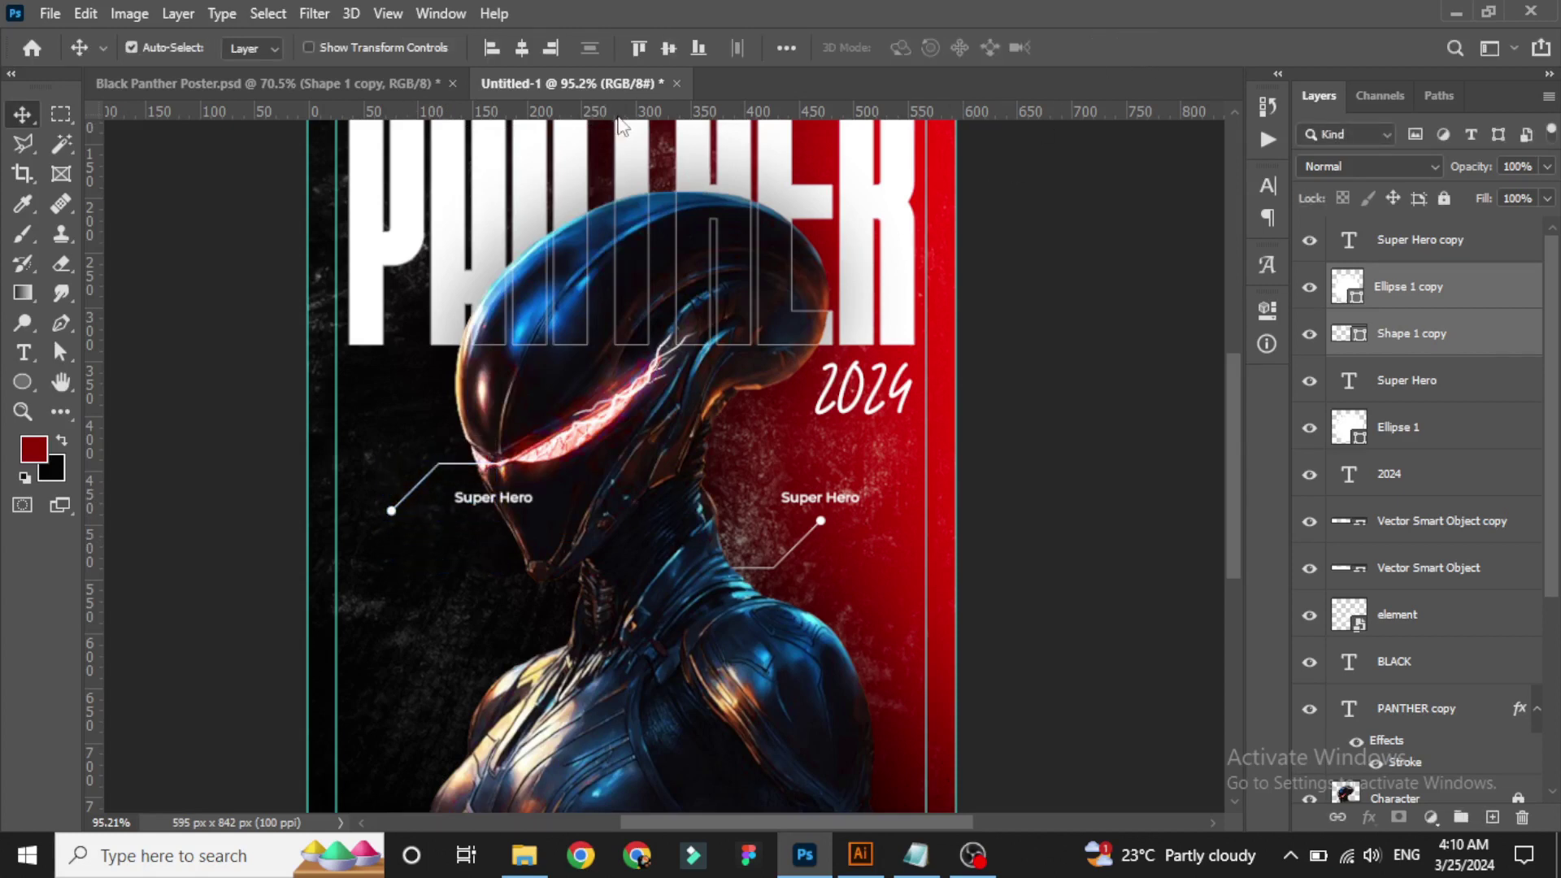
Send the mirrored callout behind the Character layer and move the left label below its dot.
key("ctrl+bracketleft")
key("ctrl+bracketleft")
key("ctrl+bracketleft")
key("ctrl+bracketleft")
key("ctrl+bracketleft")
key("ctrl+bracketleft")
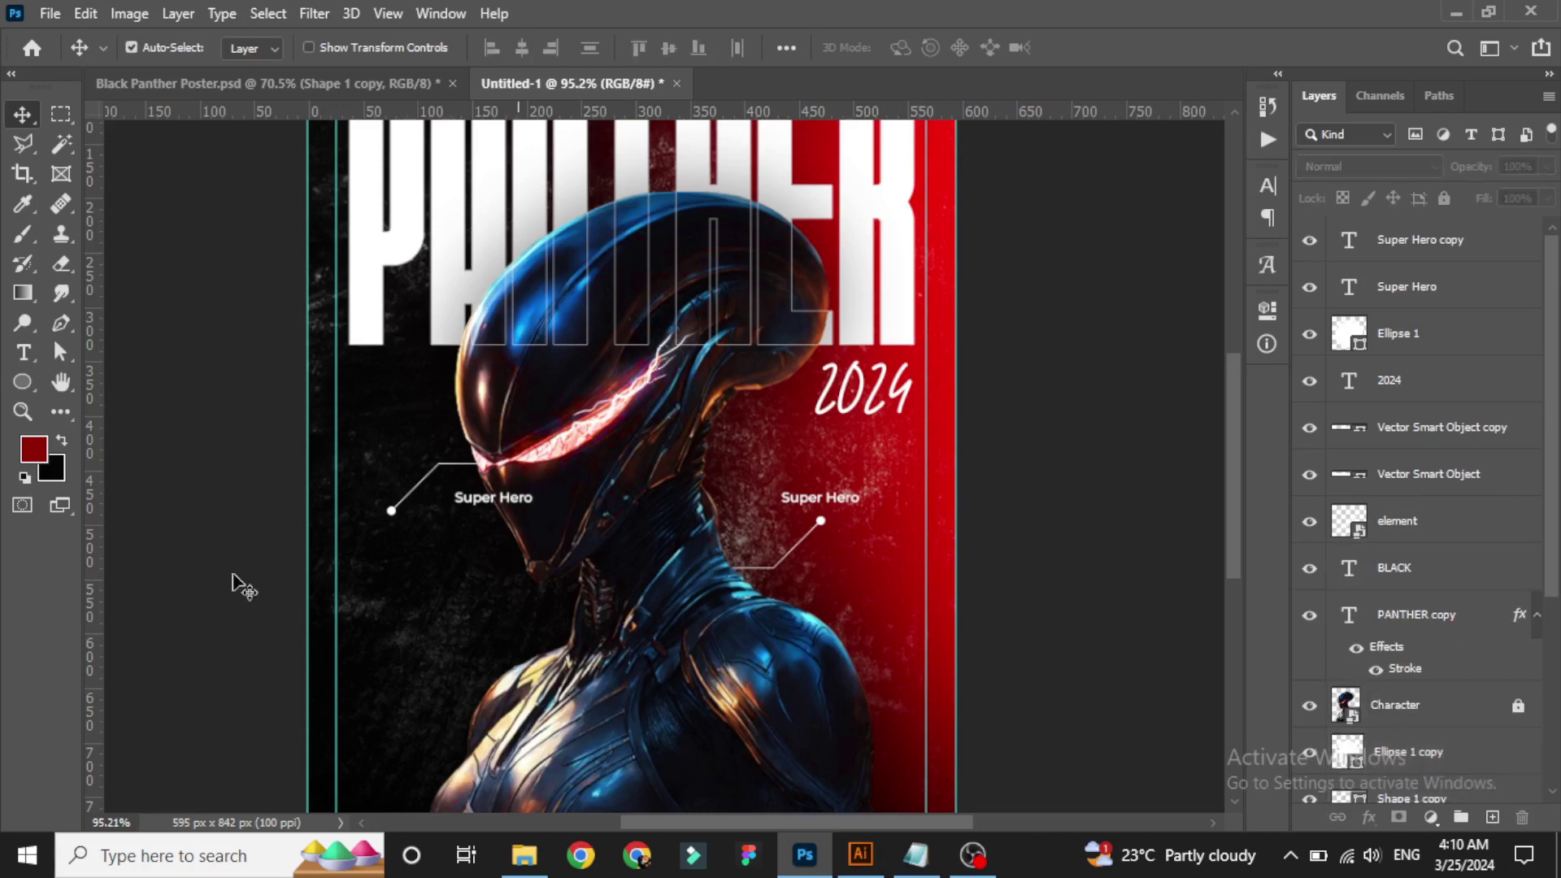
scroll(488, 511, "up", 3)
scroll(488, 510, "down", 2)
mouse_move(454, 517)
left_mouse_down()
mouse_move(361, 549)
mouse_move(308, 533)
left_mouse_up()
Retype the left callout label as 'Groundbreaker'.
key("t")
type("Ground")
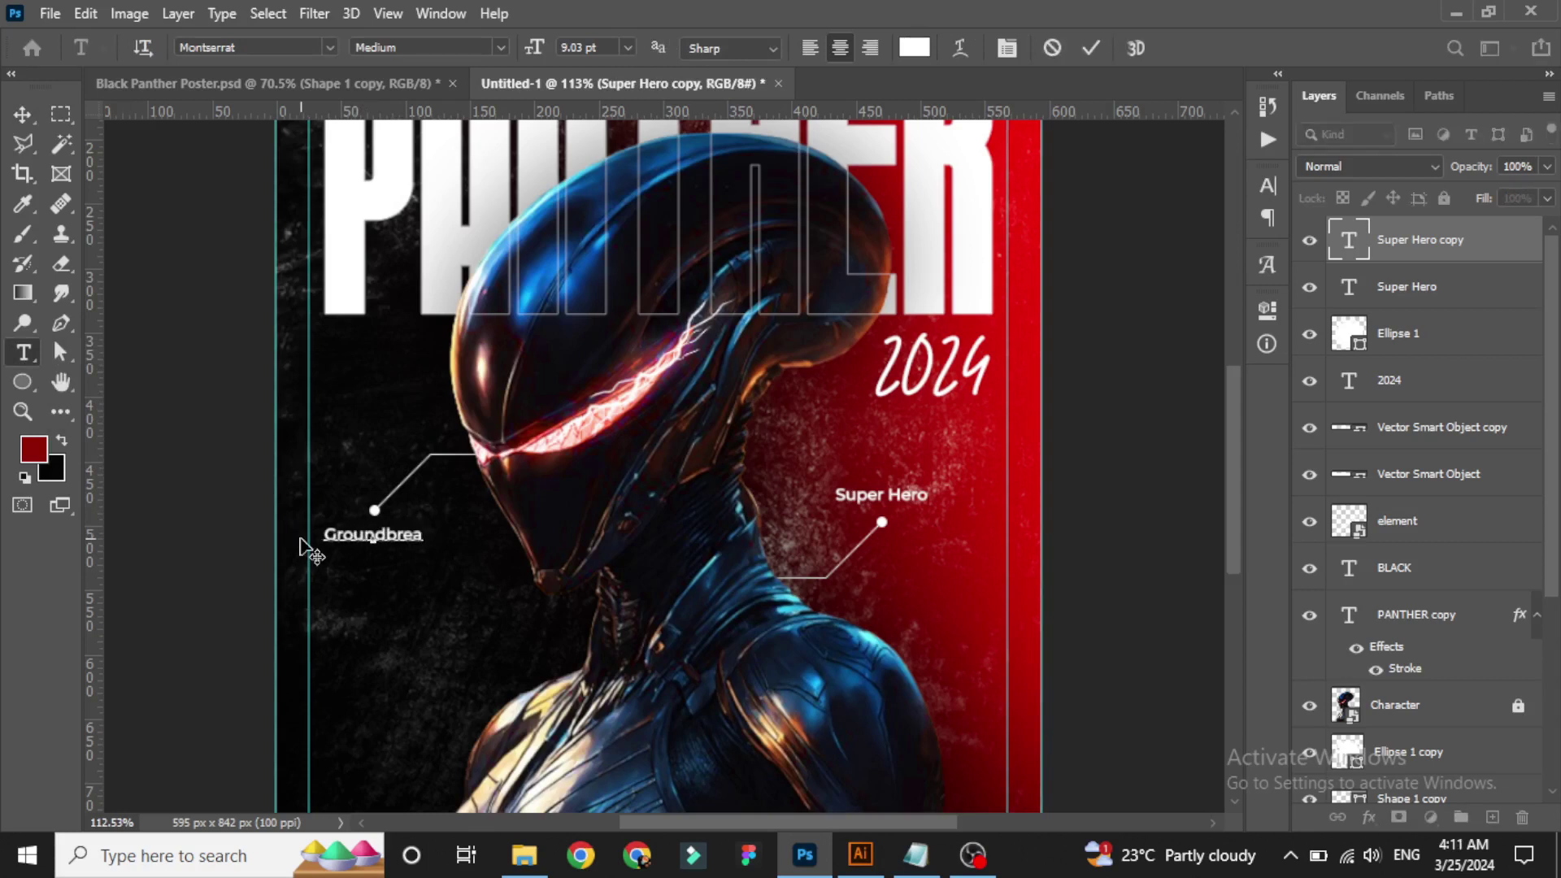
type(" Breaker")
left_click(1089, 48)
left_click(373, 535)
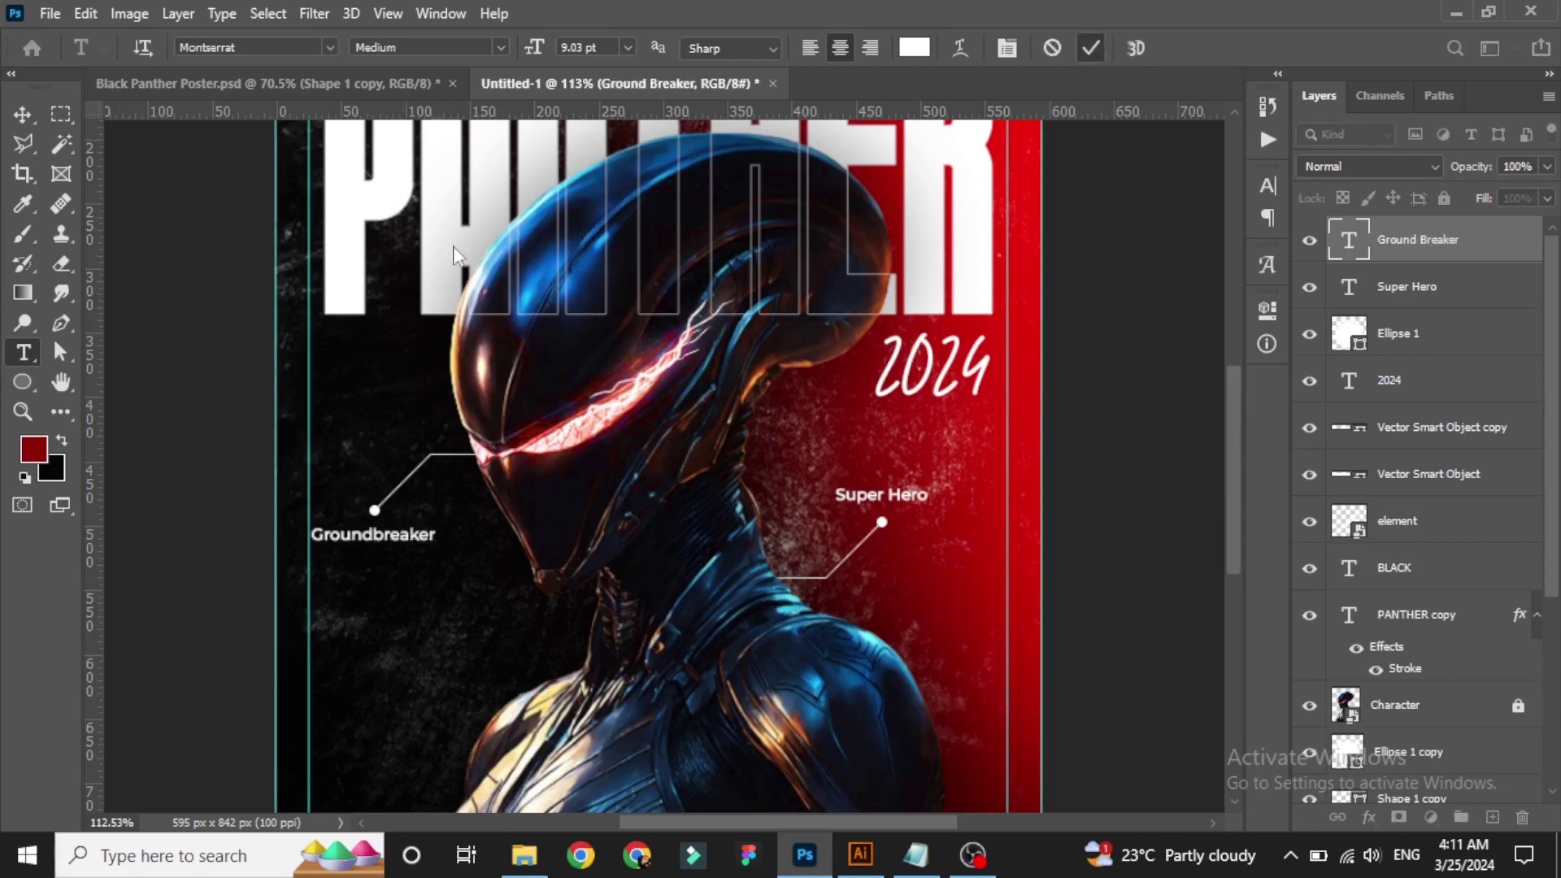
left_click(1089, 47)
key("v")
Set both the Groundbreaker and Super Hero labels to Regular font style.
scroll(907, 471, "down", 3)
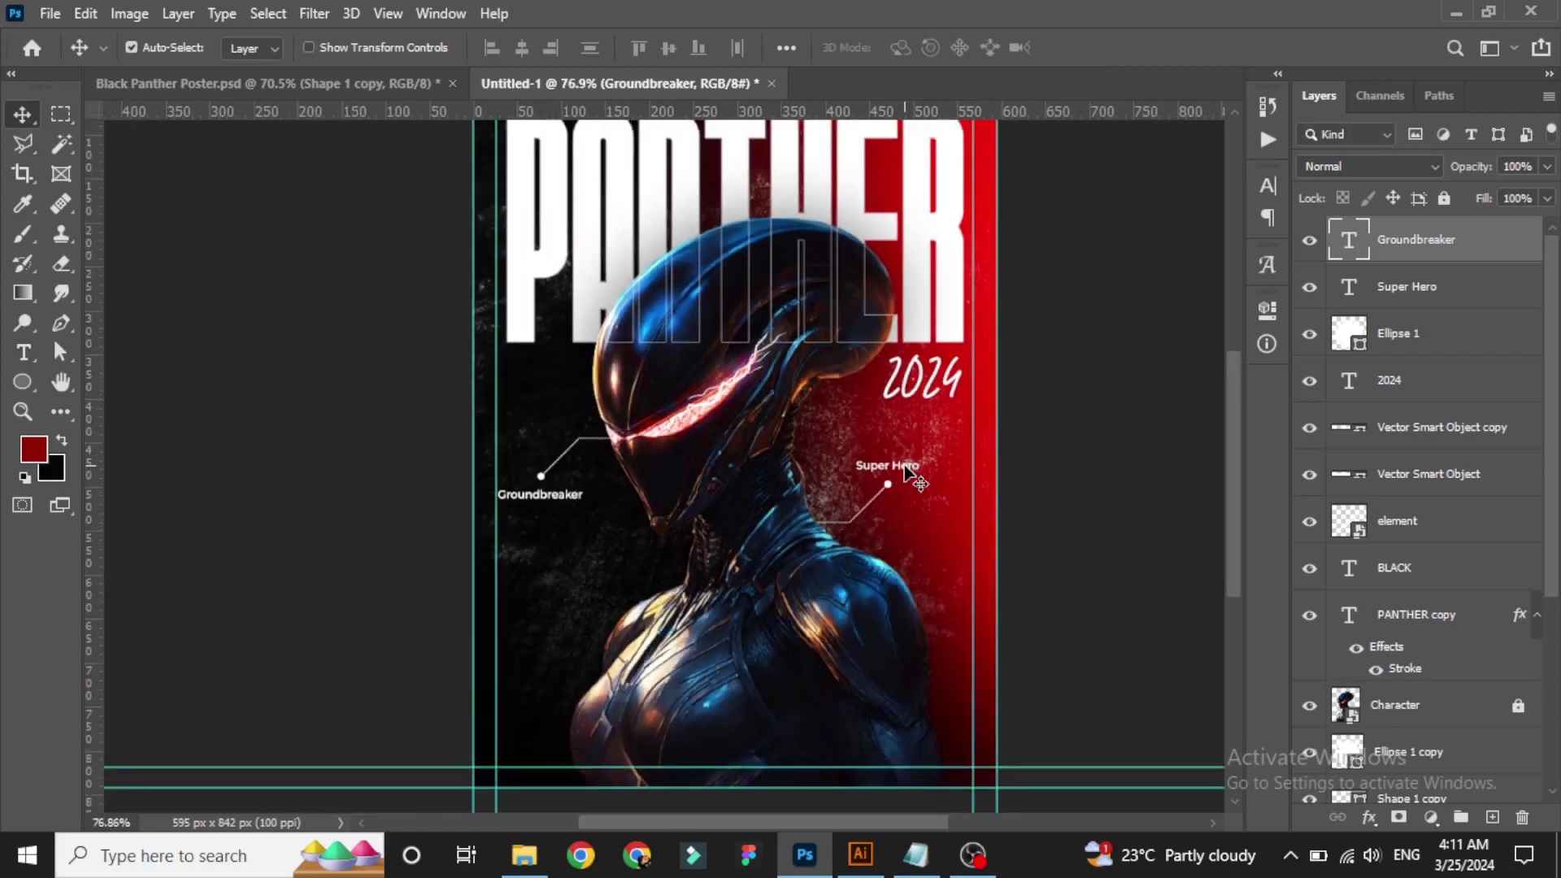
left_click(908, 472, "shift")
left_click(22, 352)
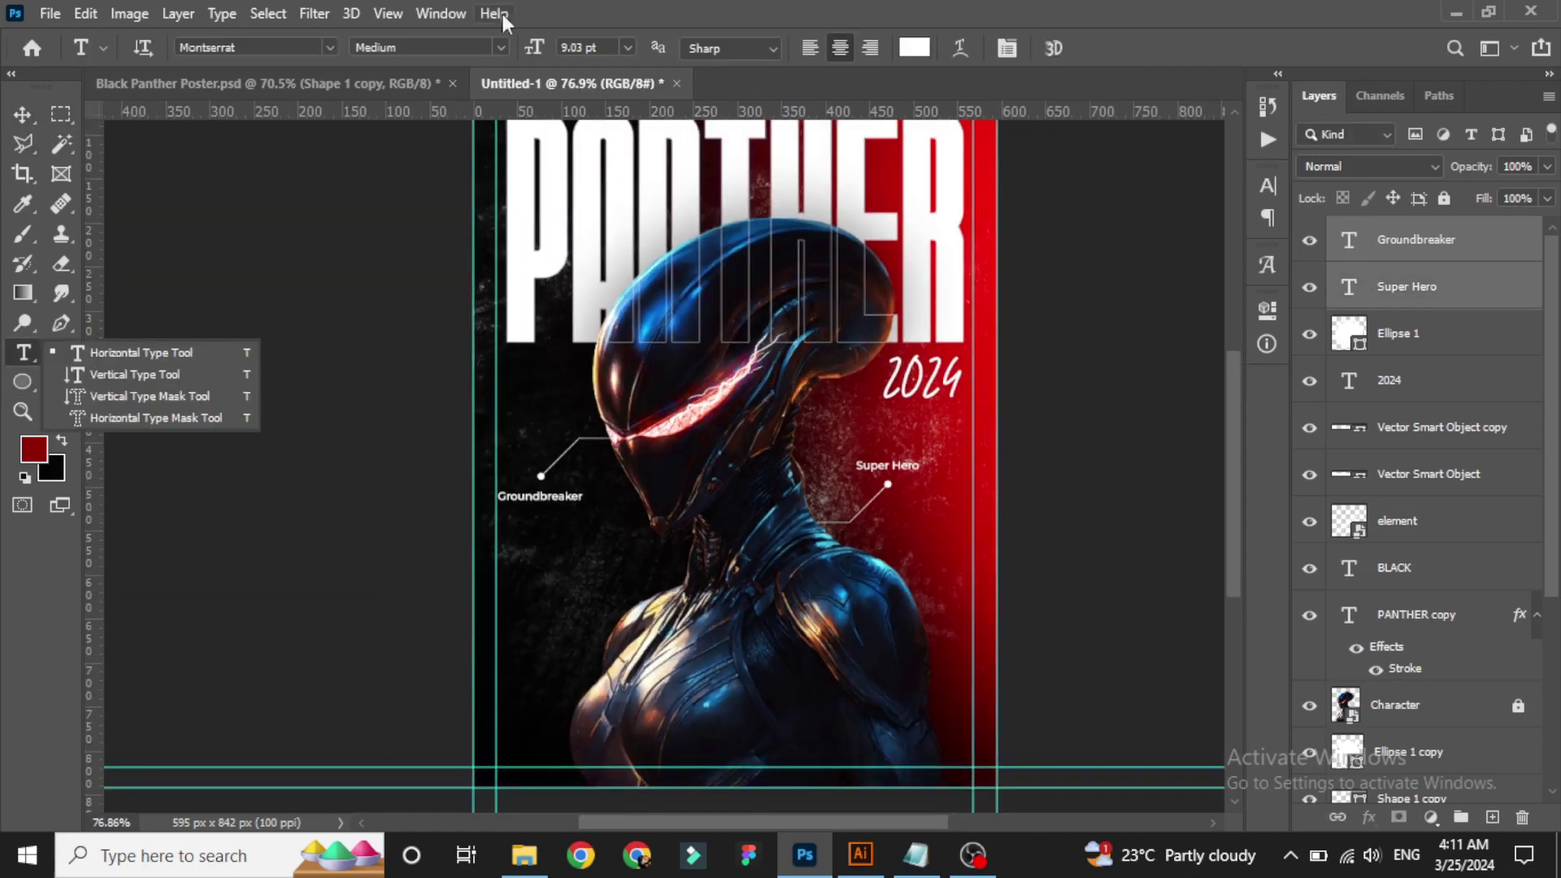
left_click(497, 47)
left_click(485, 126)
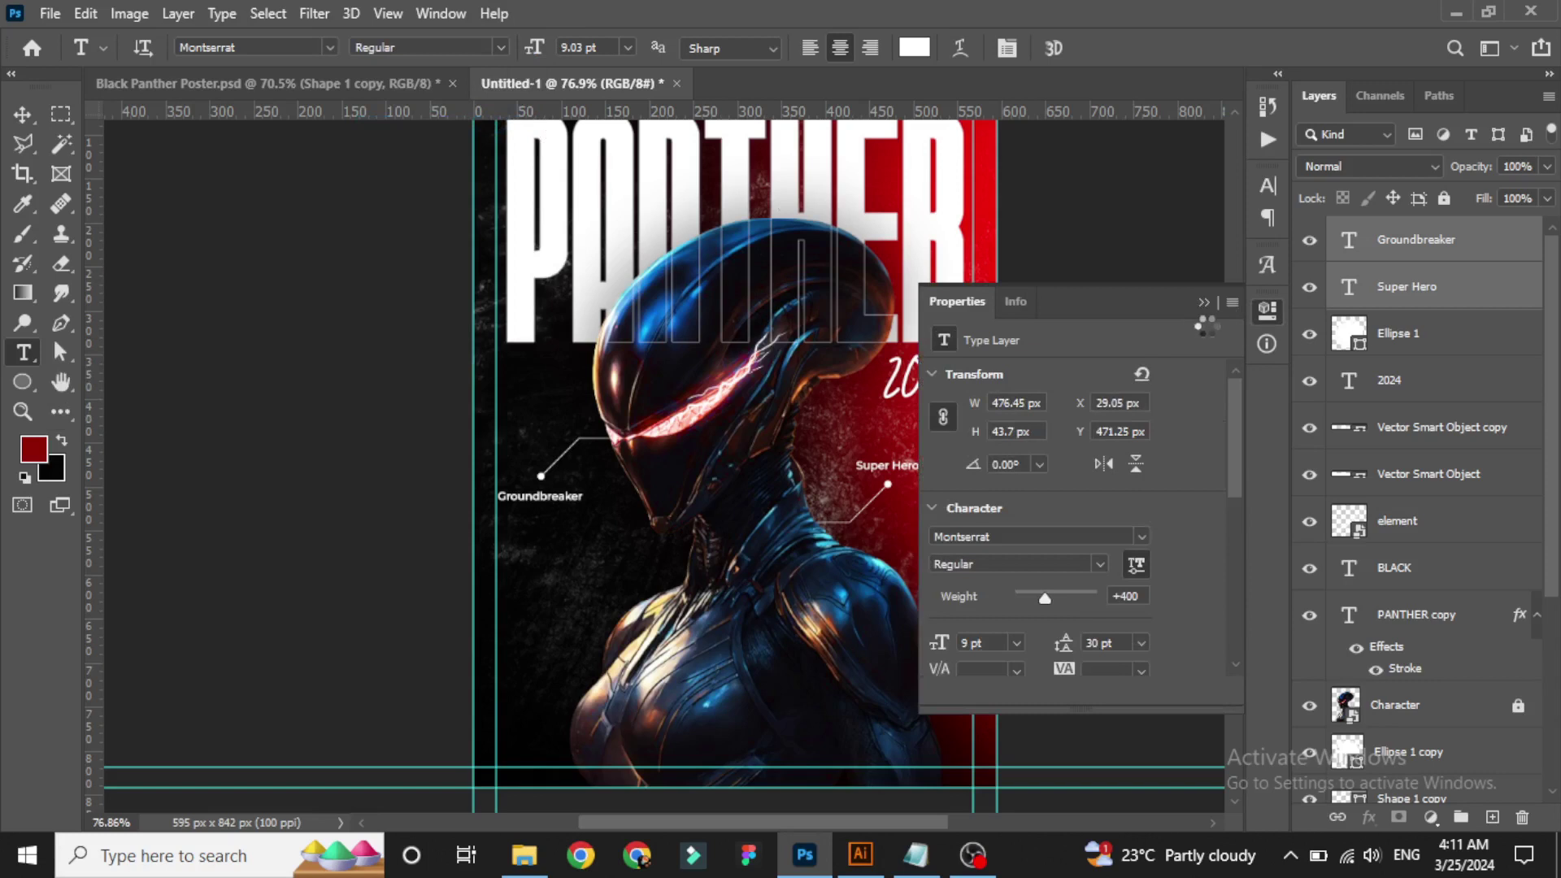
left_click(1203, 303)
On a new layer, stamp white halftone dots across the poster with the Mixer Brush.
key("v")
scroll(1091, 443, "down", 2)
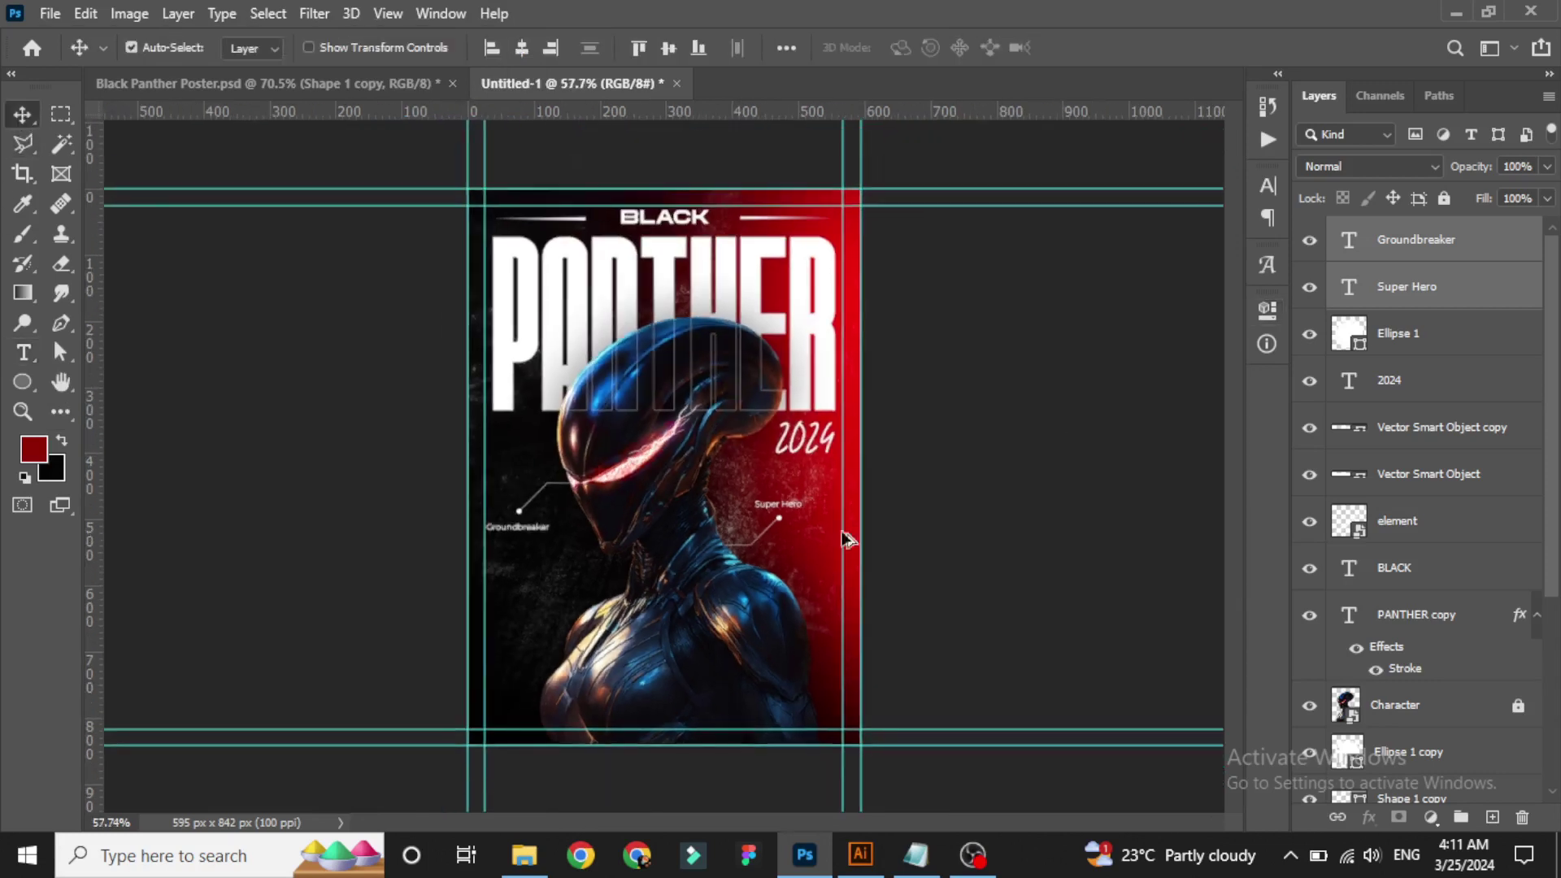
scroll(597, 654, "down", 2)
key("ctrl+shift+alt+n")
key("b")
left_click(166, 48)
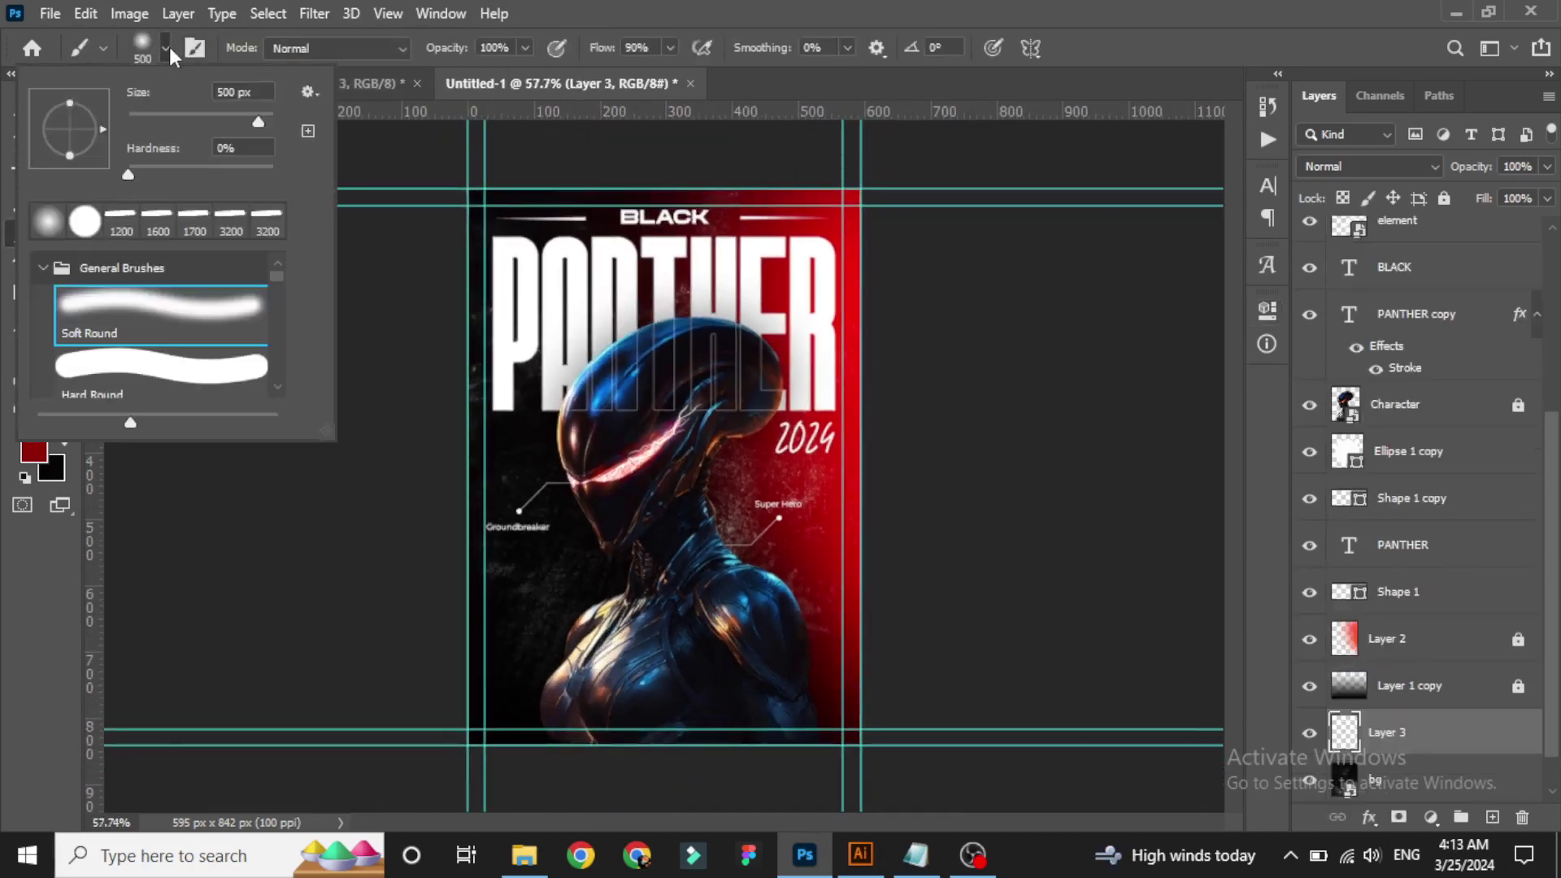
scroll(276, 277, "down", 3)
scroll(273, 277, "down", 3)
key("shift+b")
left_click(800, 451)
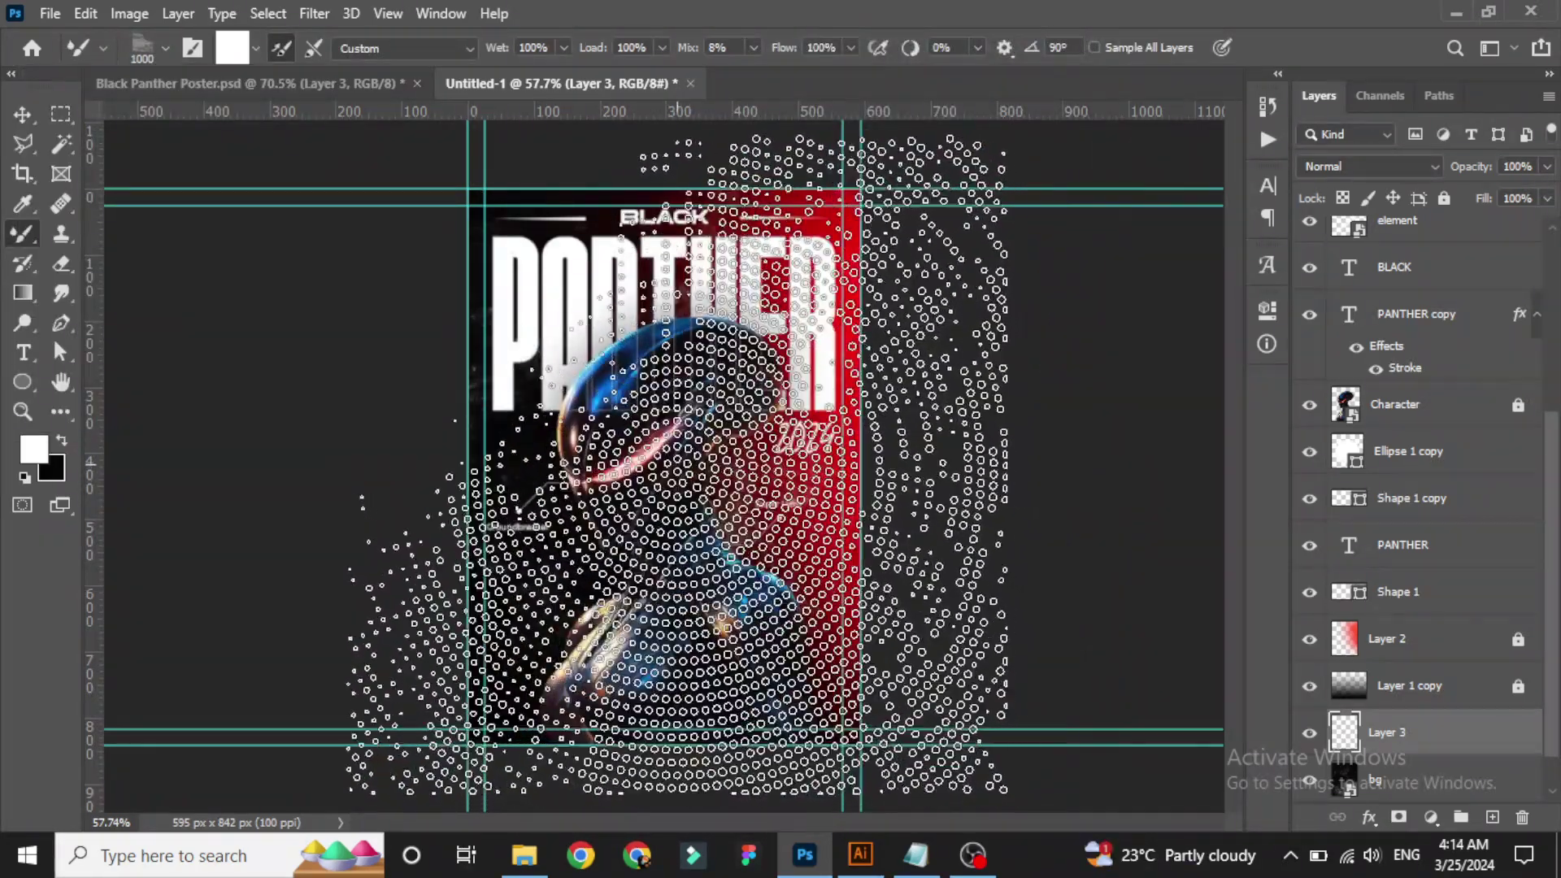
key("bracketleft")
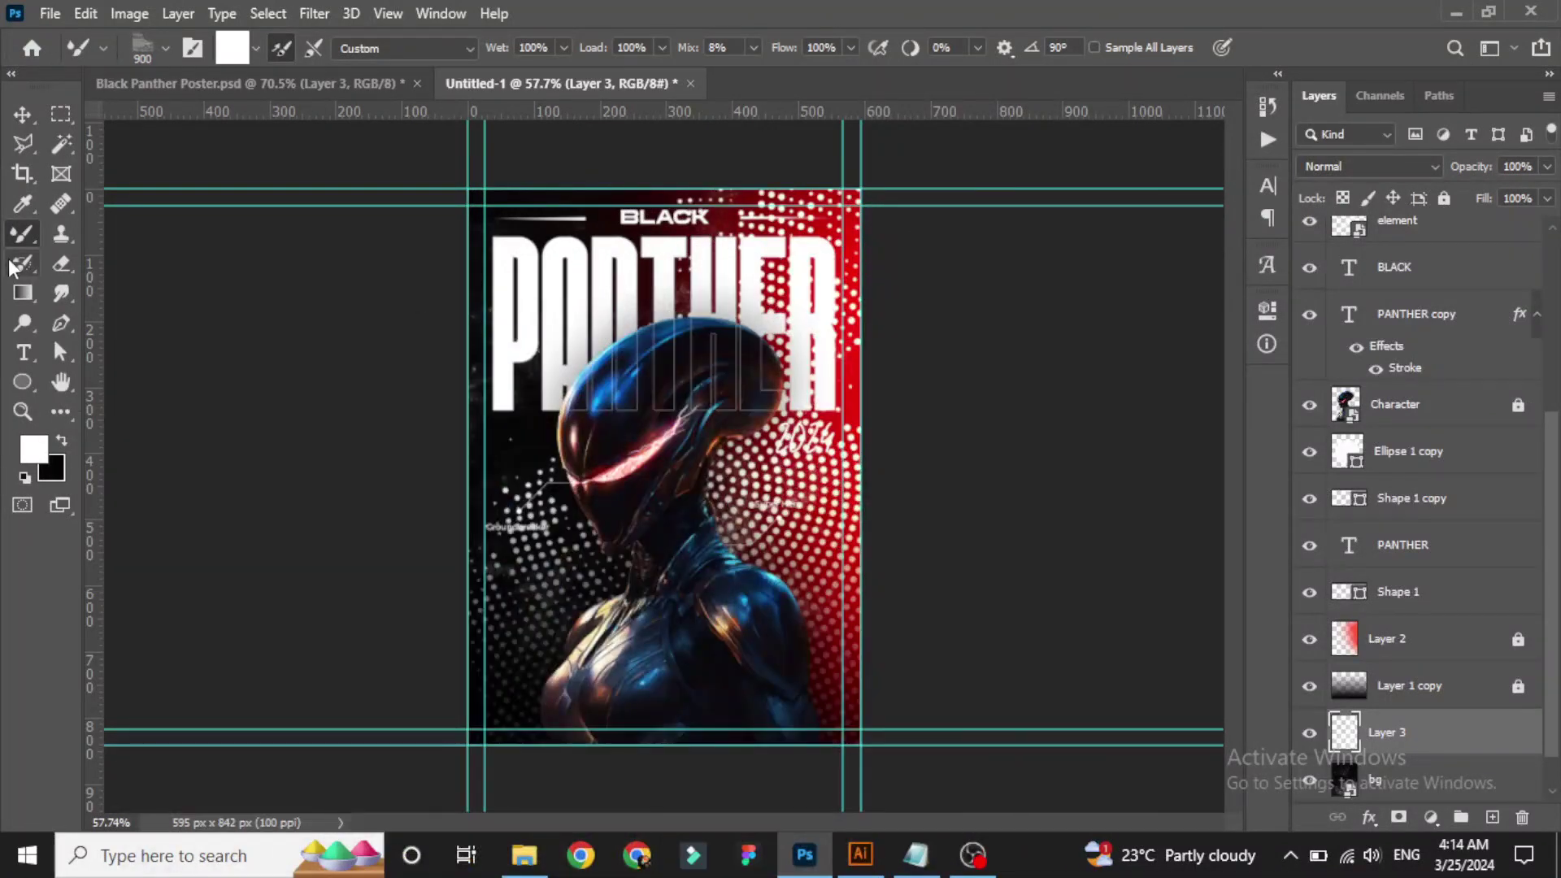
Lower the halftone layer to about 20% opacity, keeping the Normal blend mode after testing others.
left_click(22, 113)
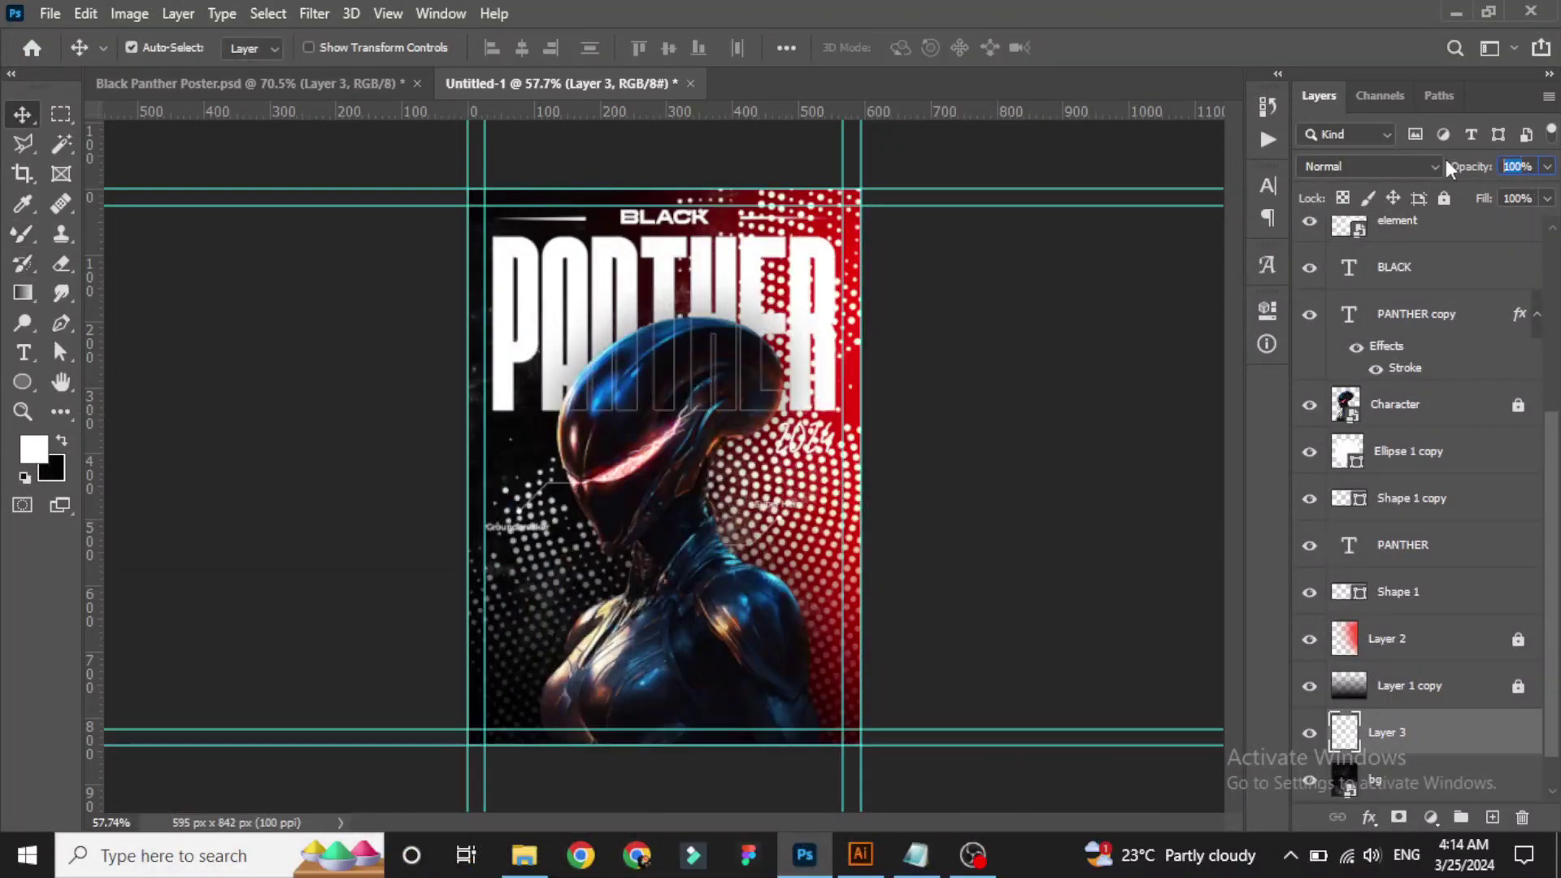
type("70")
key("BackSpace")
type("70")
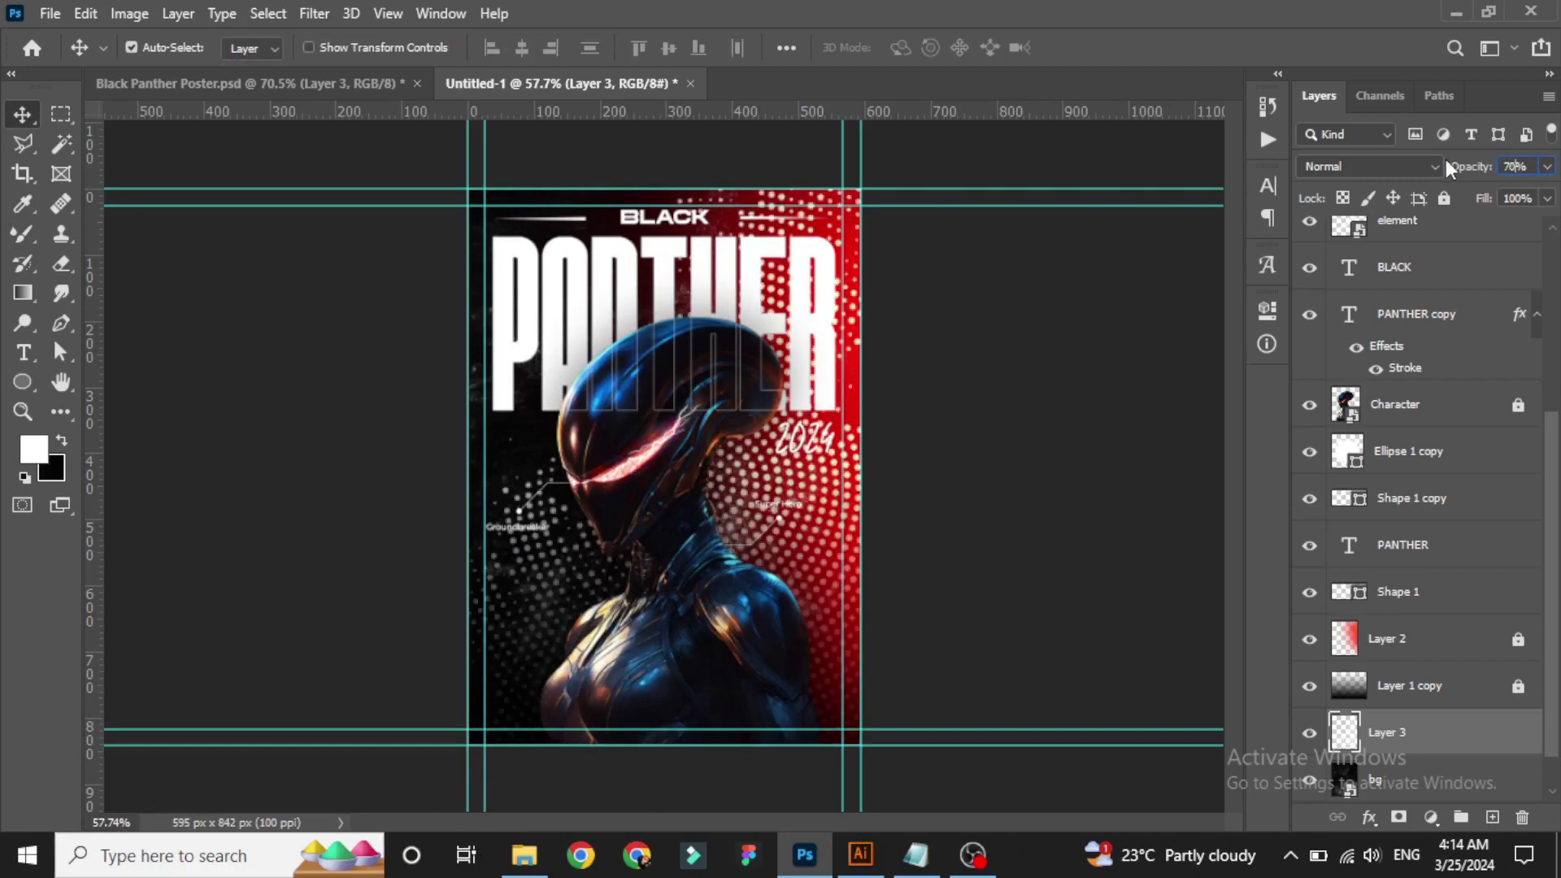
left_click(1362, 166)
key("Down")
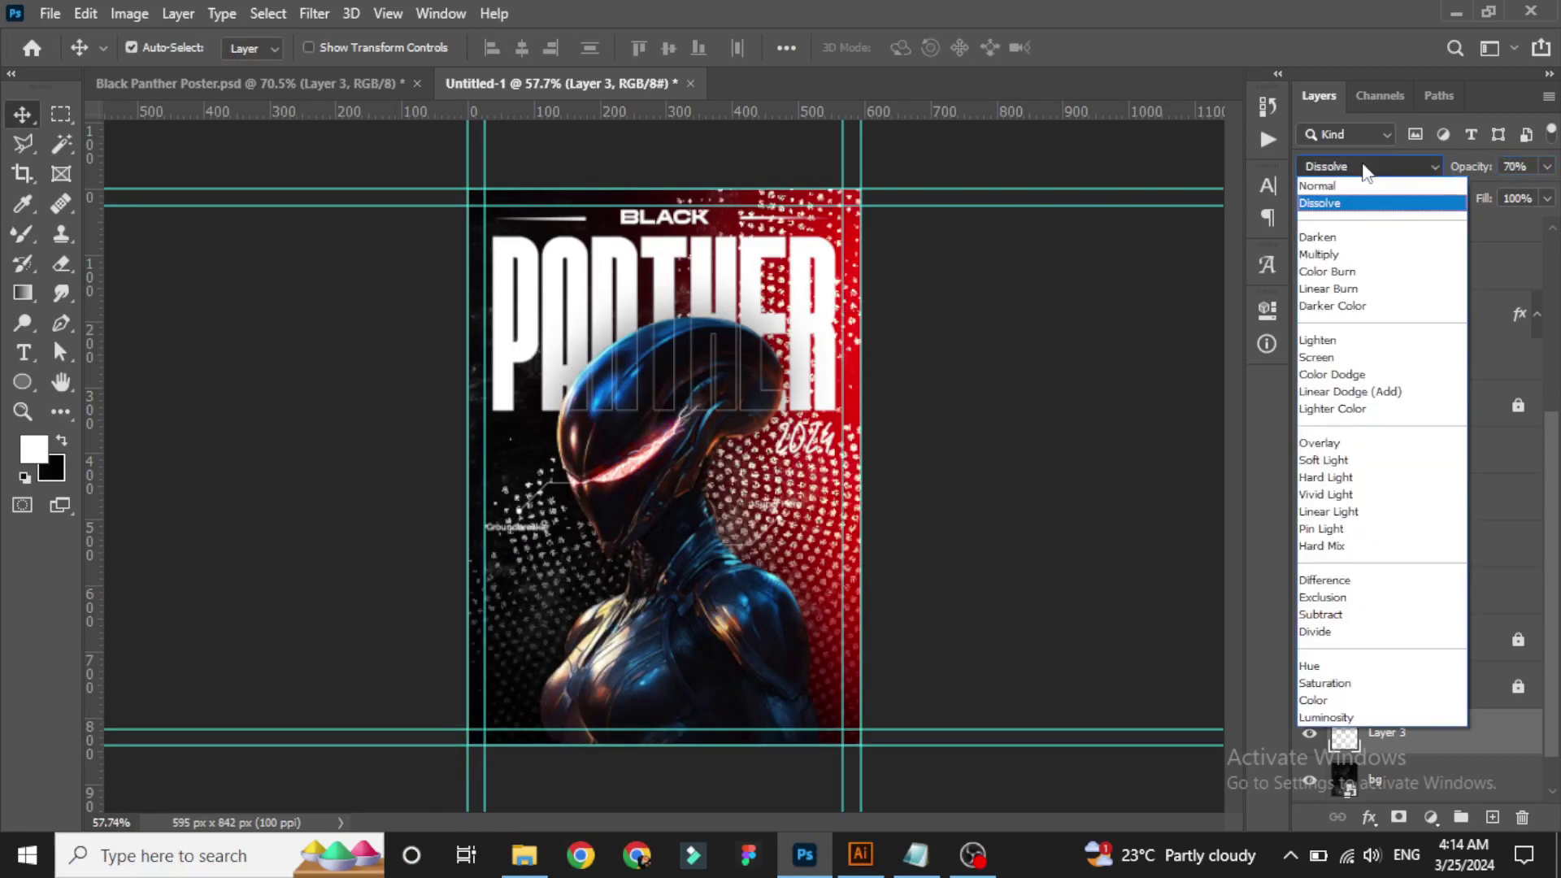
key("Down")
key("Down")
key("Down")
key("Down")
key("Down")
key("Down")
key("Down")
key("Down")
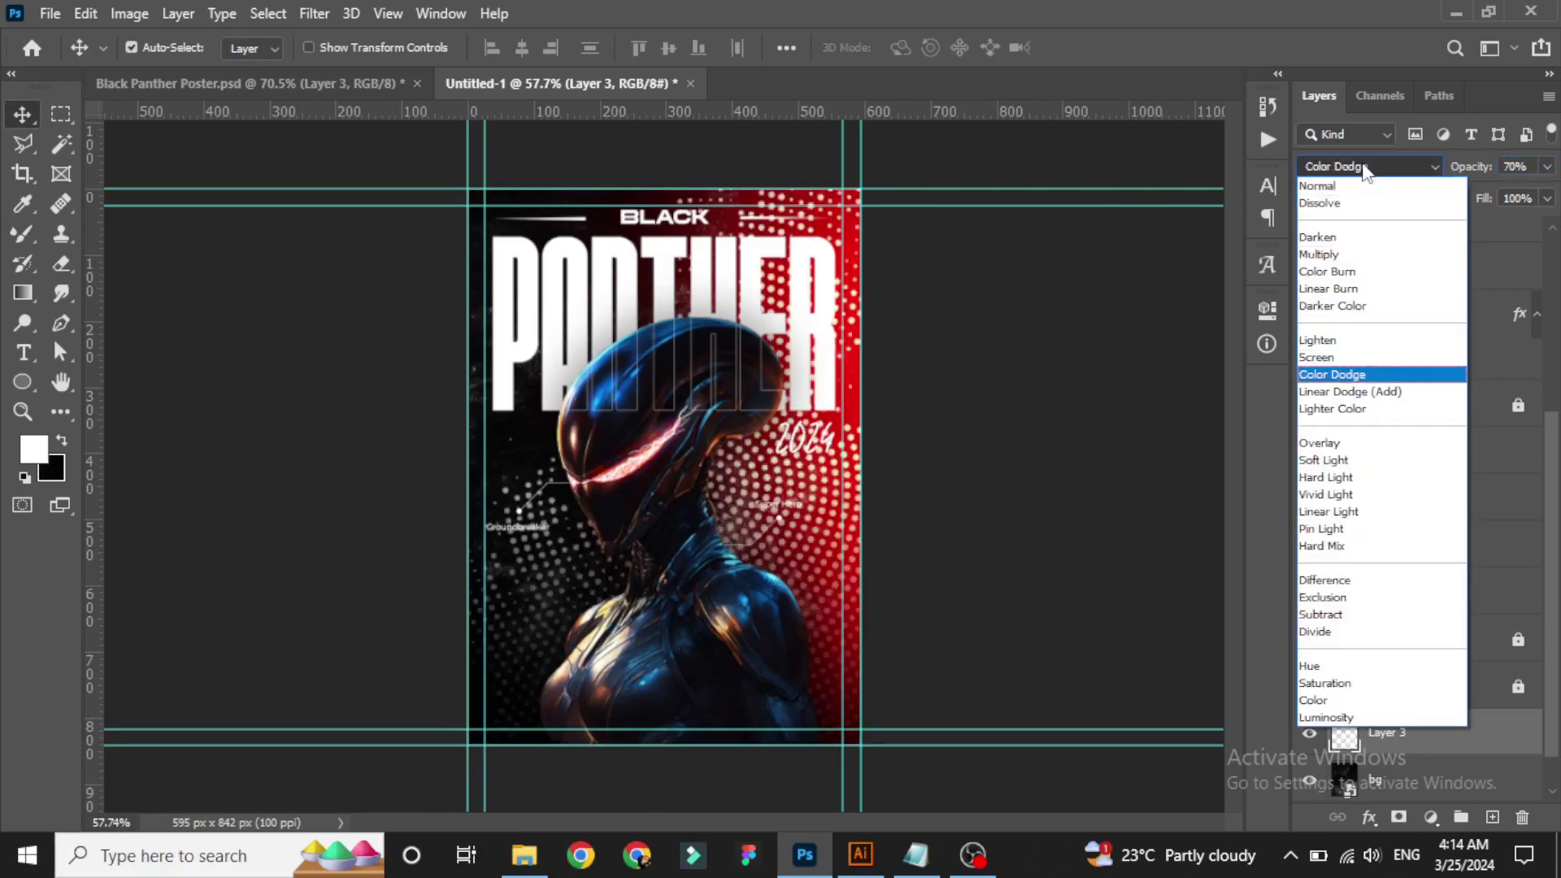
key("Down")
key("Down")
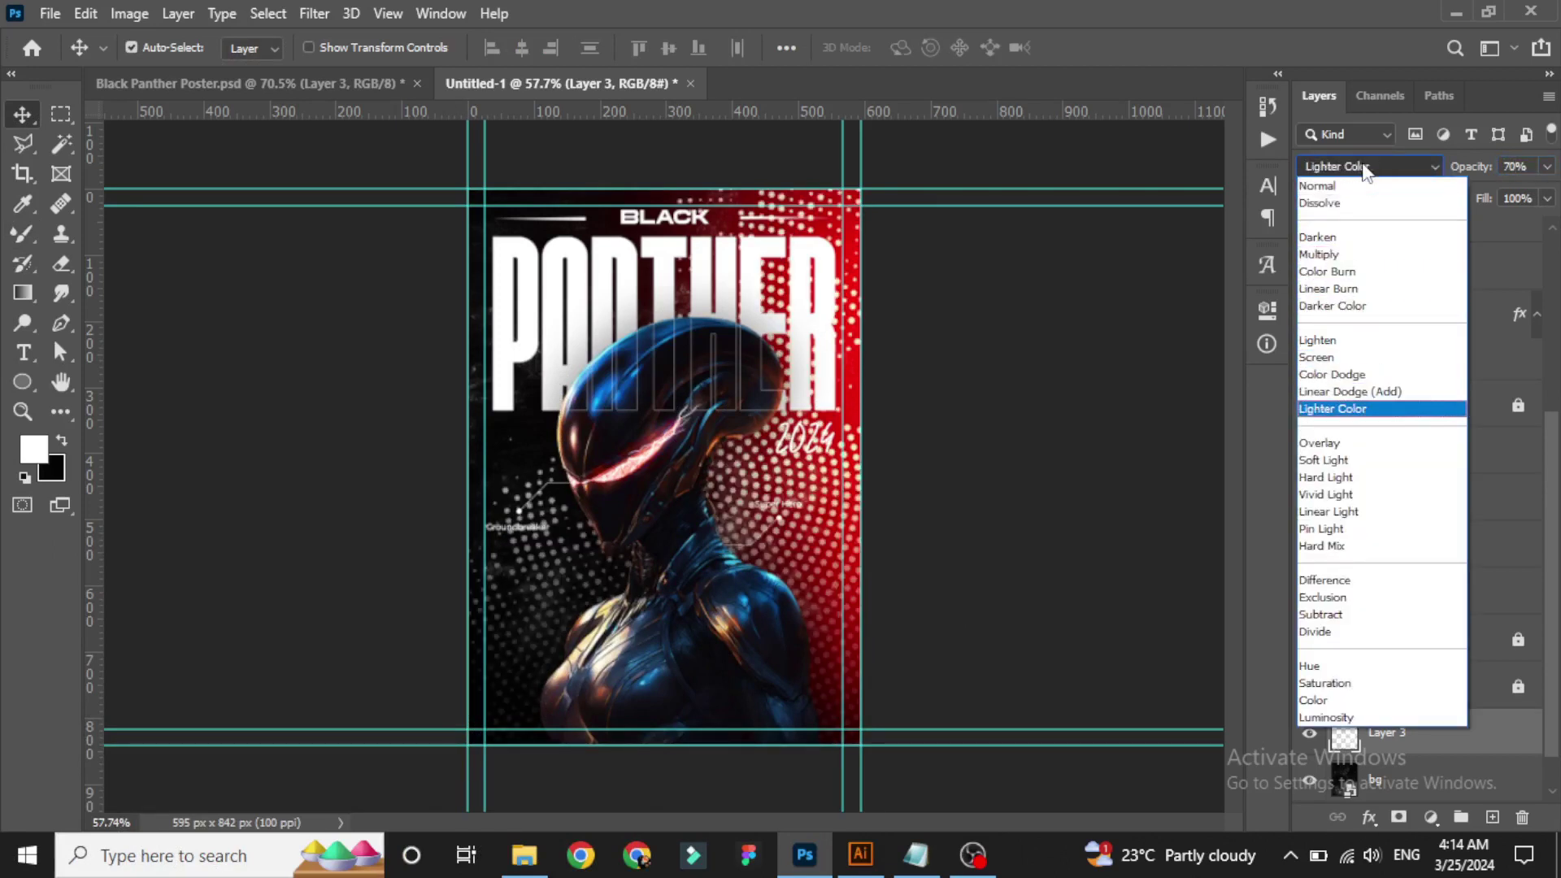
key("Down")
key("Escape")
key("Tab")
type("4020")
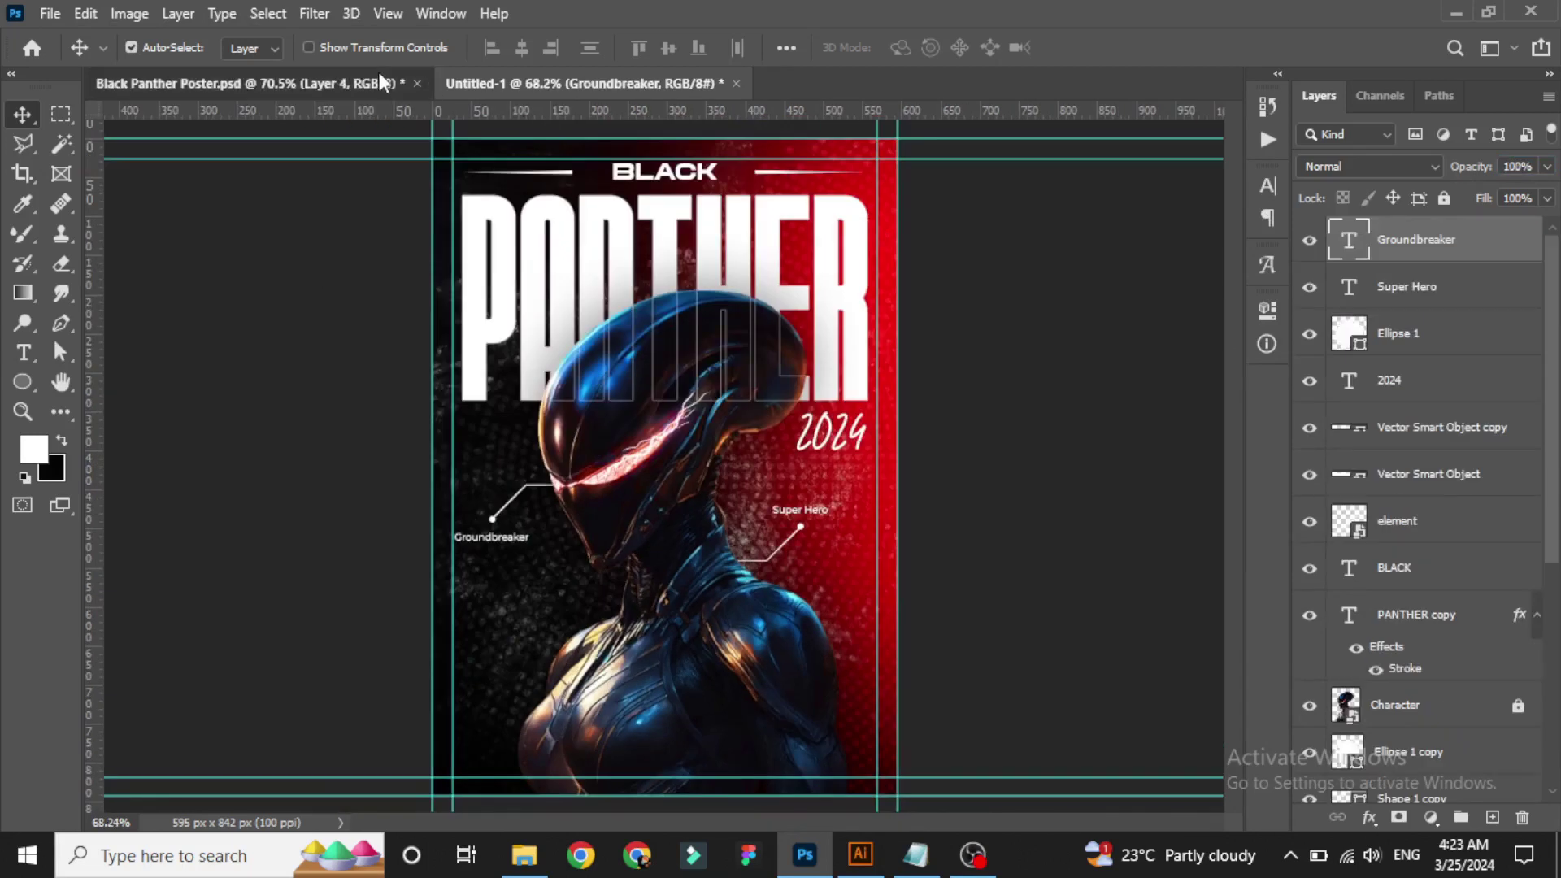
Bring the description, BOOK NOW and Created by block from Black Panther Poster into Untitled-1, nudged into place.
mouse_move(811, 819)
left_mouse_down()
mouse_move(636, 550)
mouse_move(656, 751)
mouse_move(721, 374)
left_mouse_up()
scroll(659, 751, "up", 3)
key("Up")
key("Up")
key("Up")
key("Up")
key("Up")
key("Up")
key("Up")
key("Up")
key("Up")
key("Left")
key("Left")
scroll(713, 374, "up", 2, "alt")
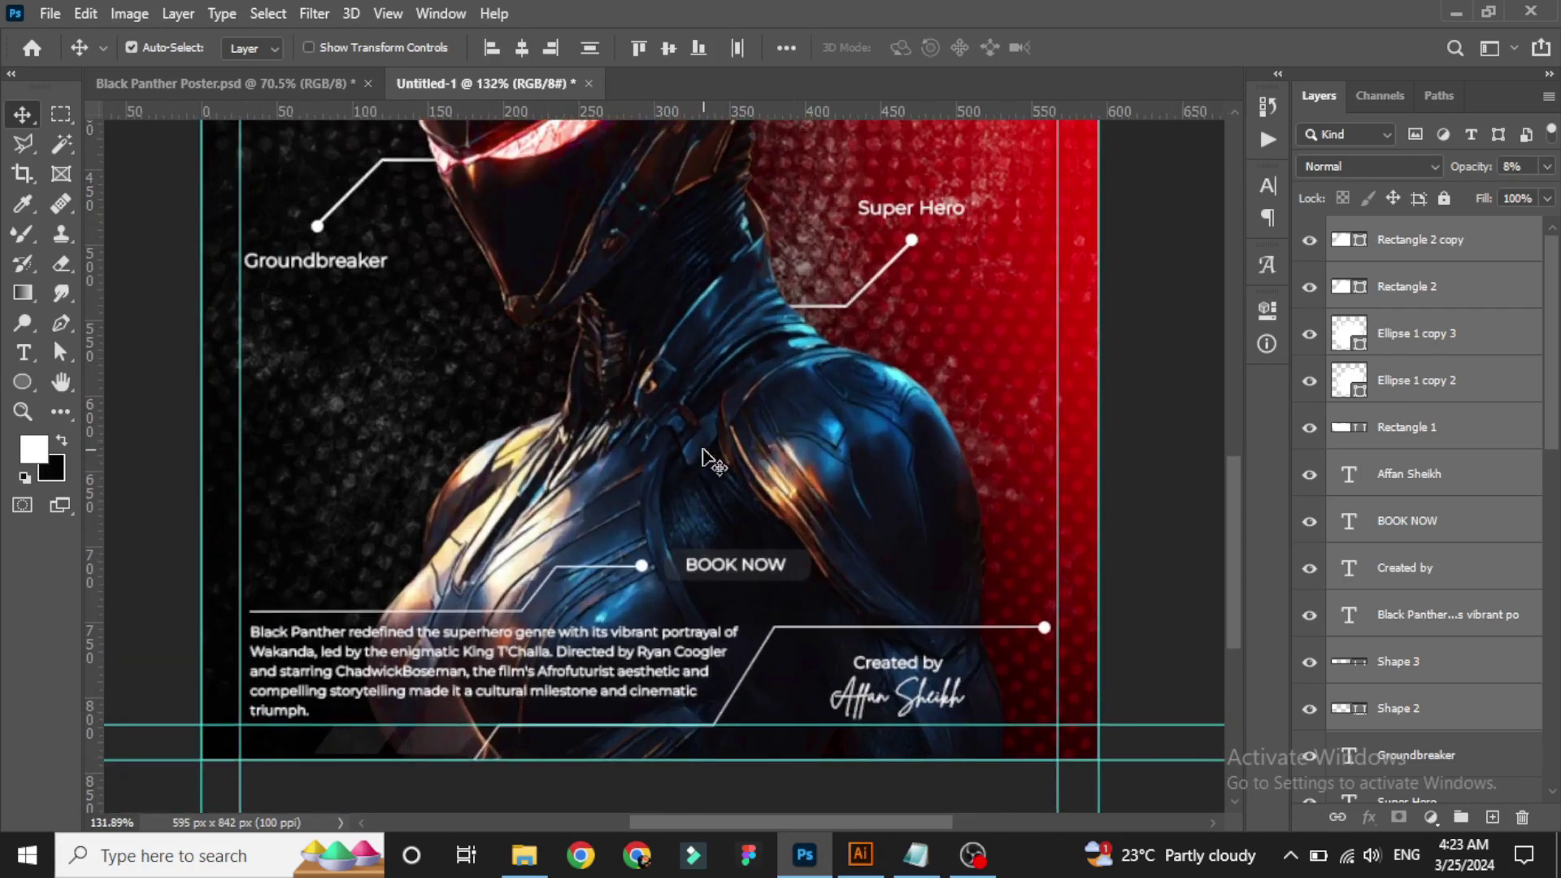
key("Down")
key("Down")
key("Down")
key("Down")
key("Down")
key("Down")
scroll(713, 464, "down", 3)
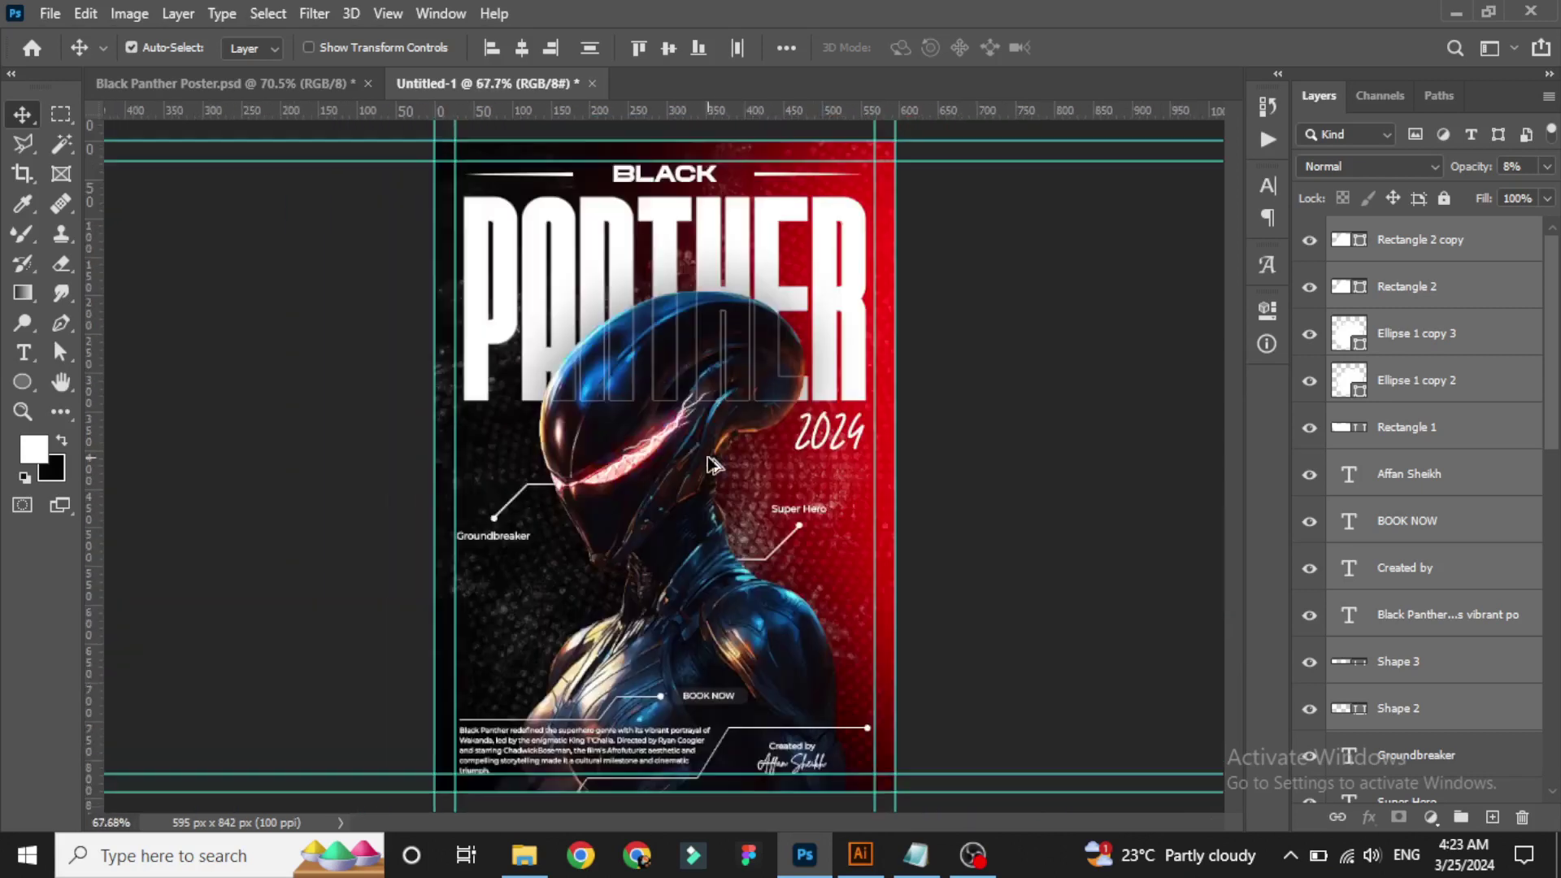
left_click(1056, 410)
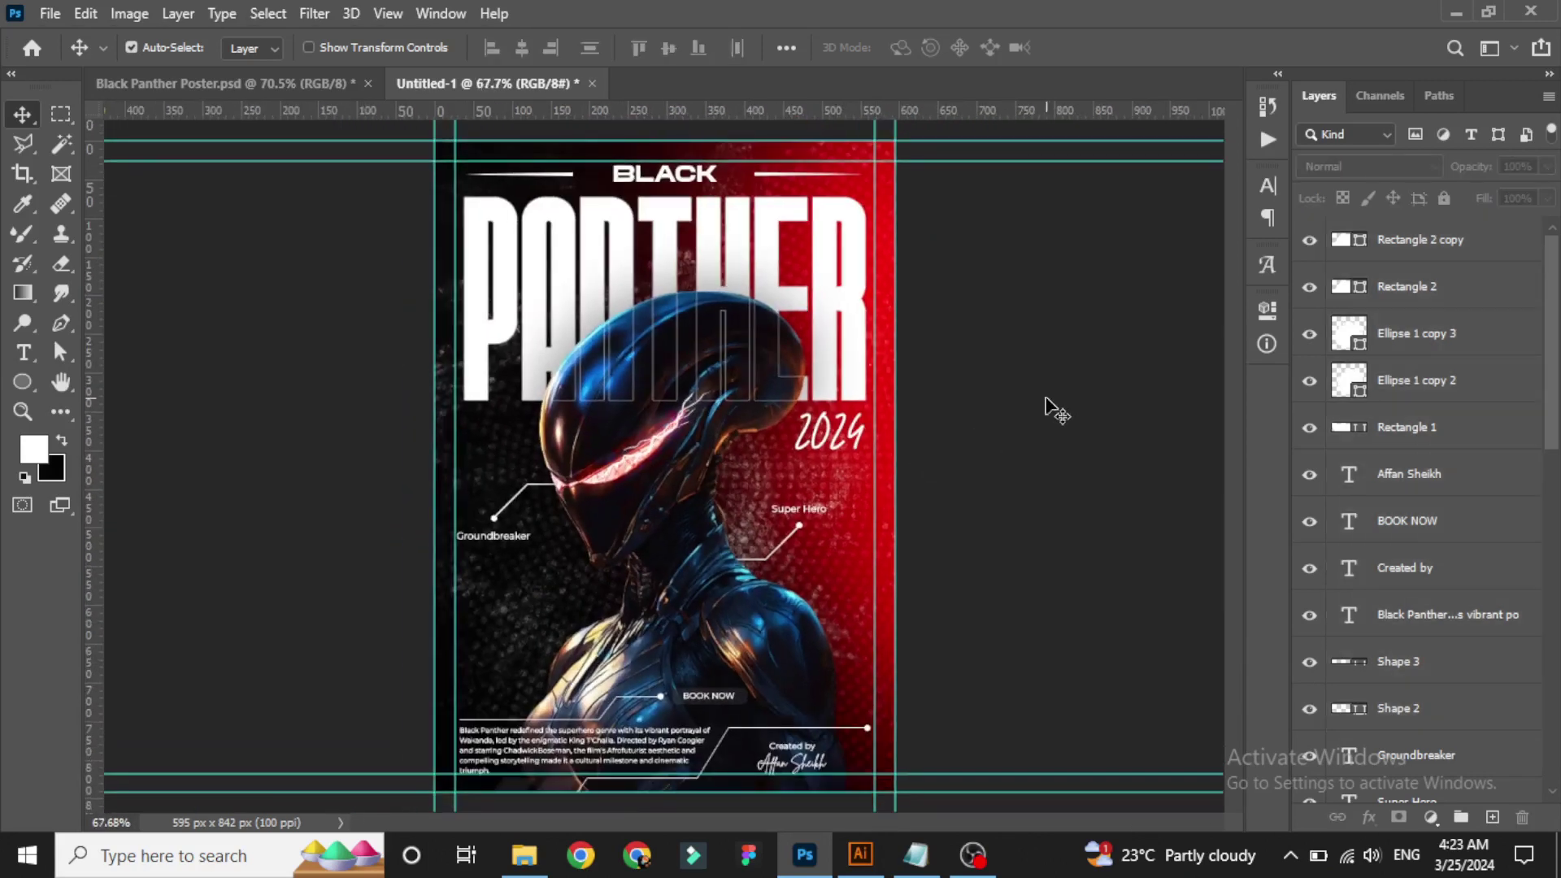
left_click_drag(1553, 362, 1545, 275)
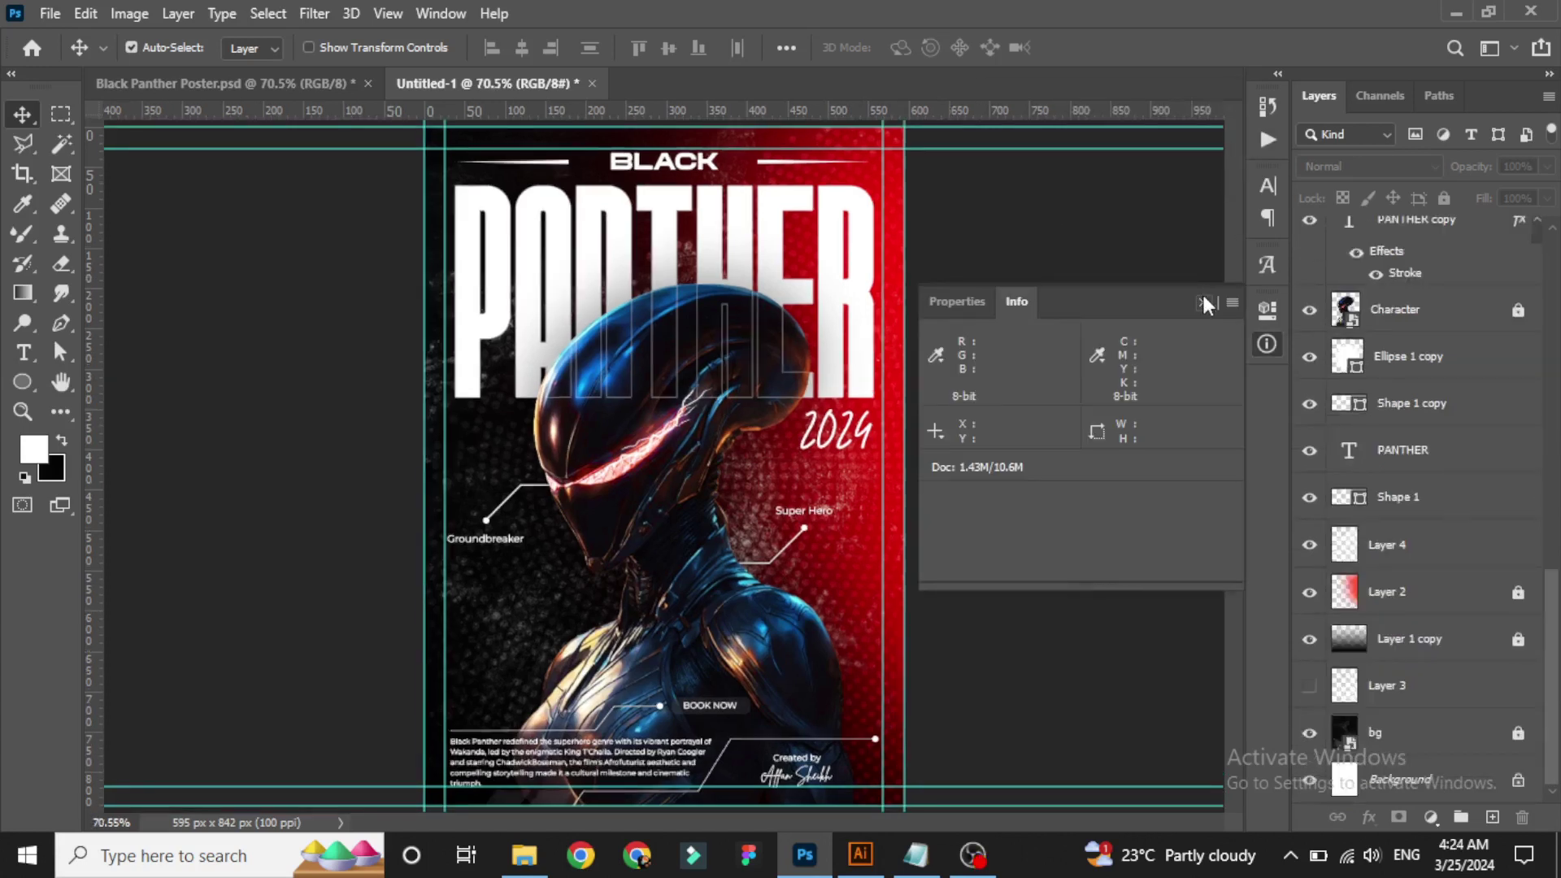
Delete the earlier gradient duplicate, duplicate Layer 1 copy, and place the copy above Character.
left_click(1425, 642)
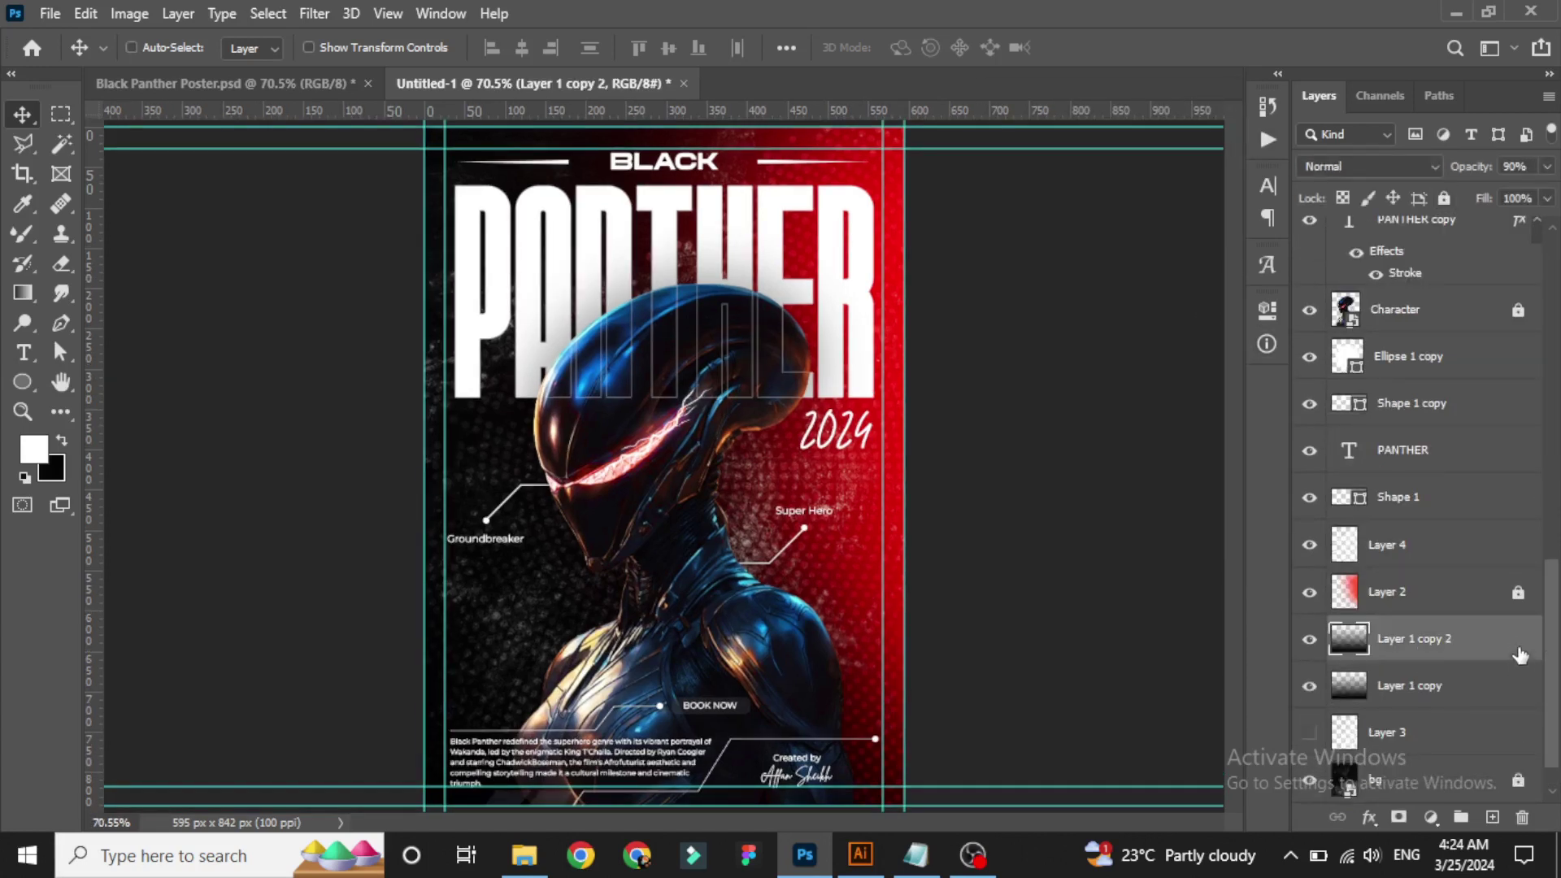
key("Delete")
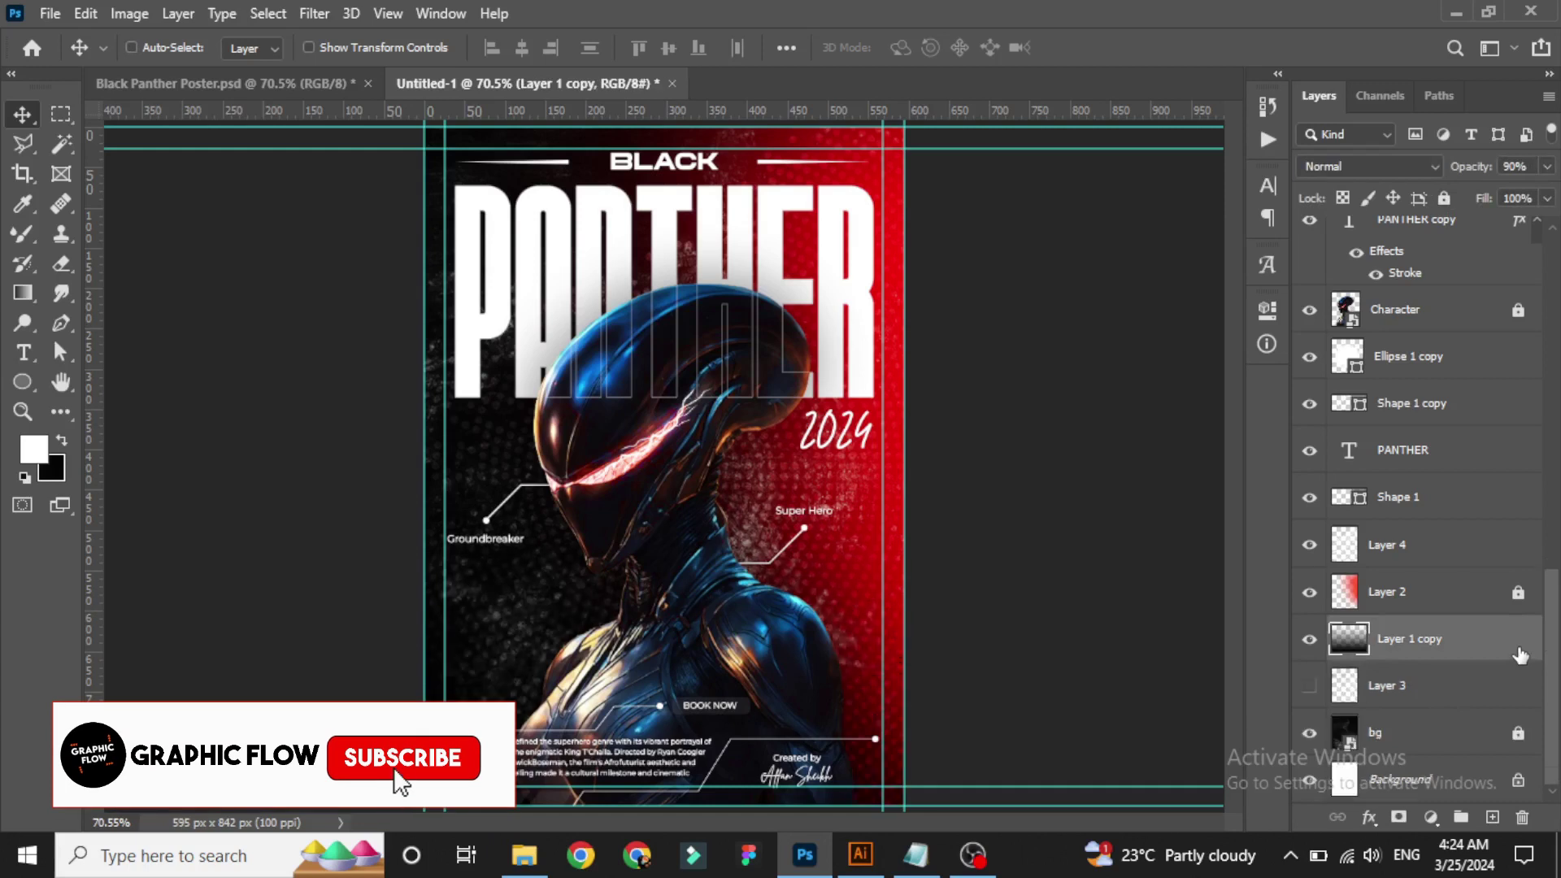
key("ctrl+j")
left_click_drag(1431, 639, 1407, 289)
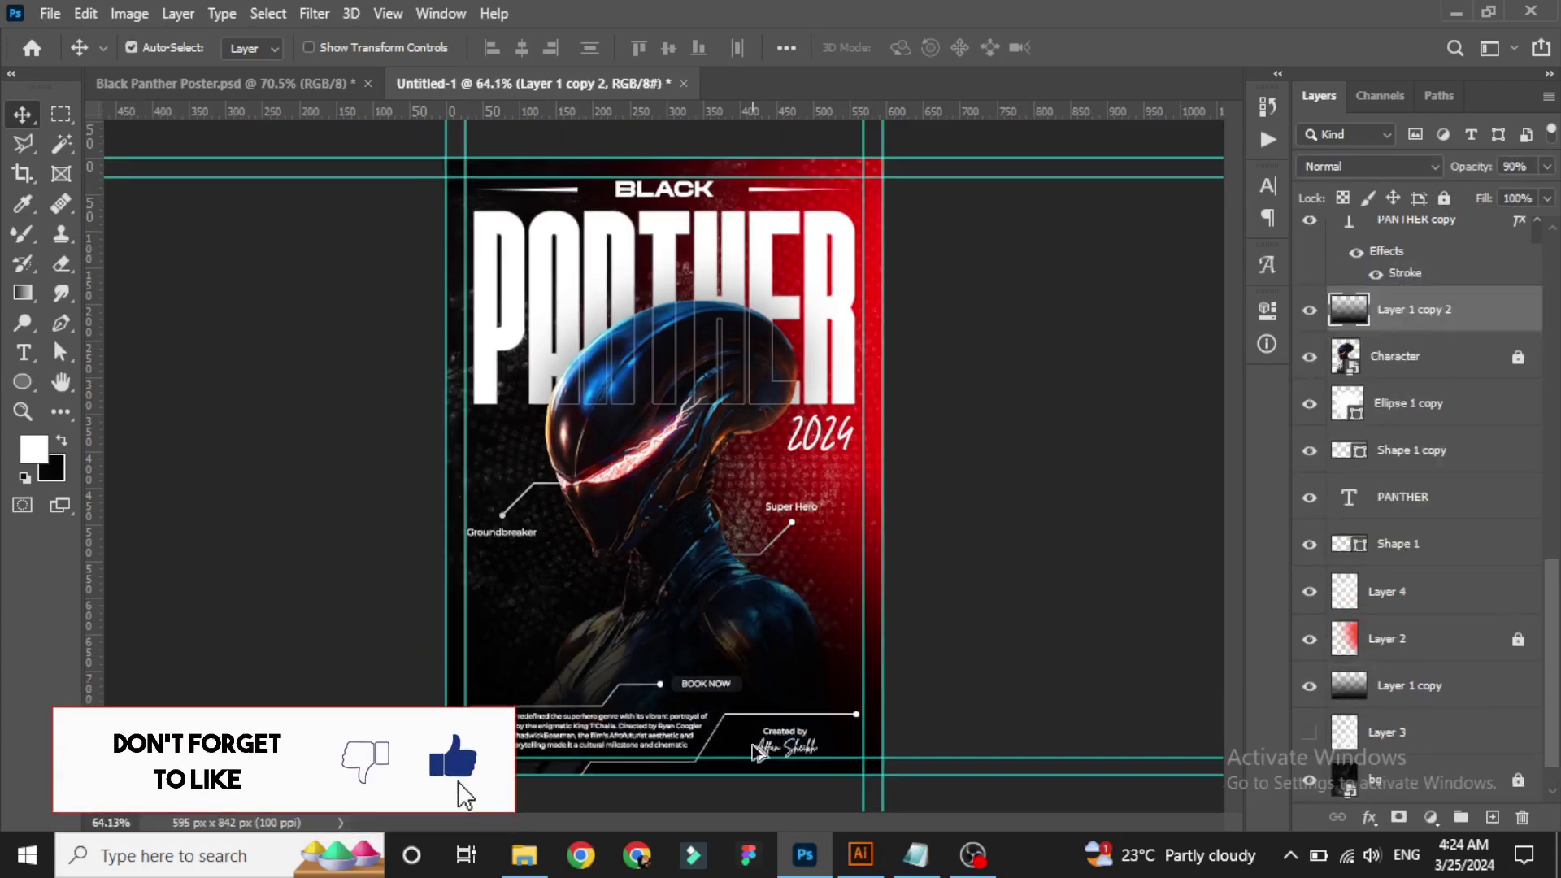